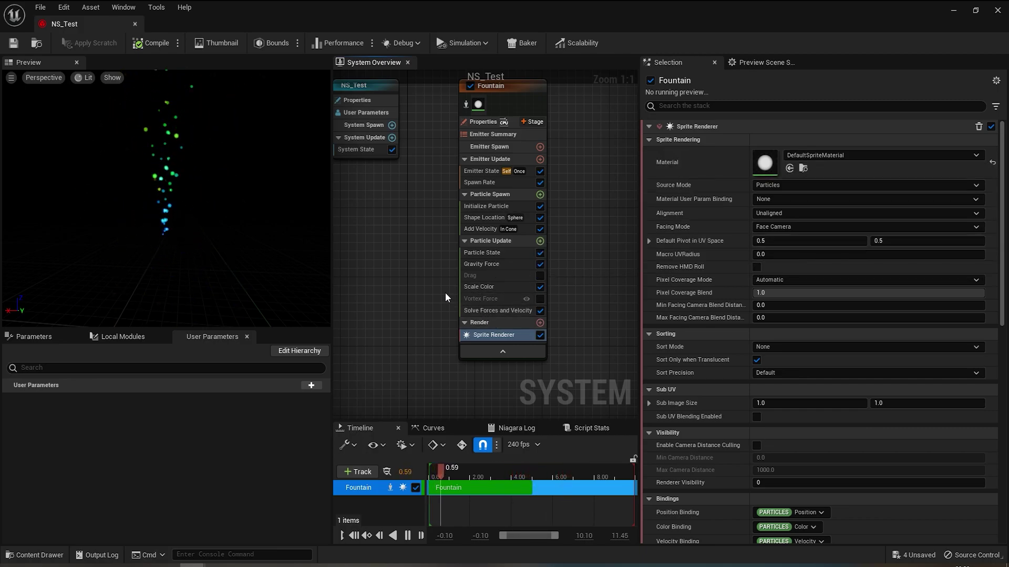
Shrink the Niagara editor window, then lower the Preview–Parameters splitter for a taller fountain preview.
{"action": "left_click_drag", "start_coordinate": [514, 10], "coordinate": [533, 2]}
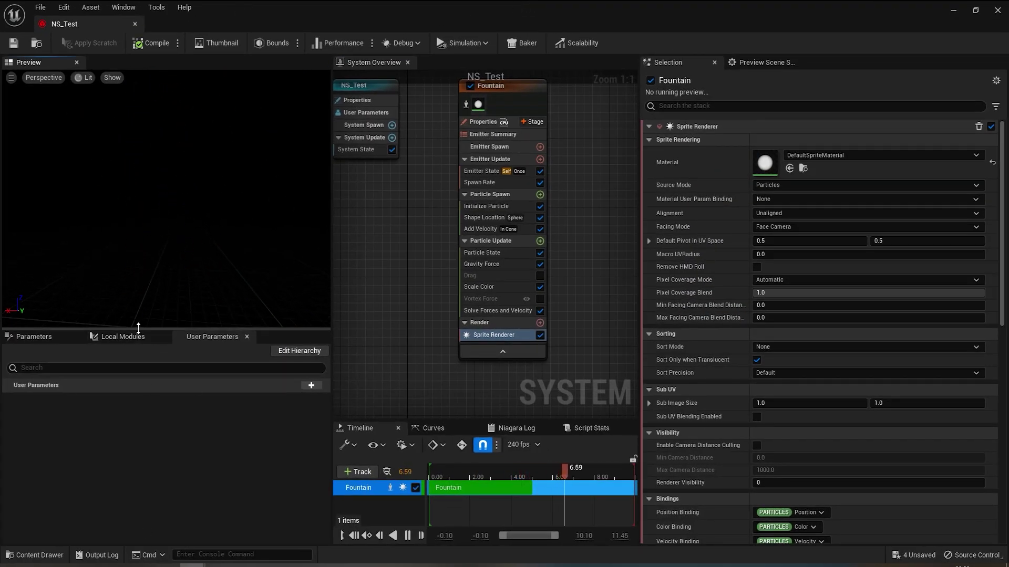
{"action": "left_click_drag", "start_coordinate": [152, 331], "coordinate": [158, 474]}
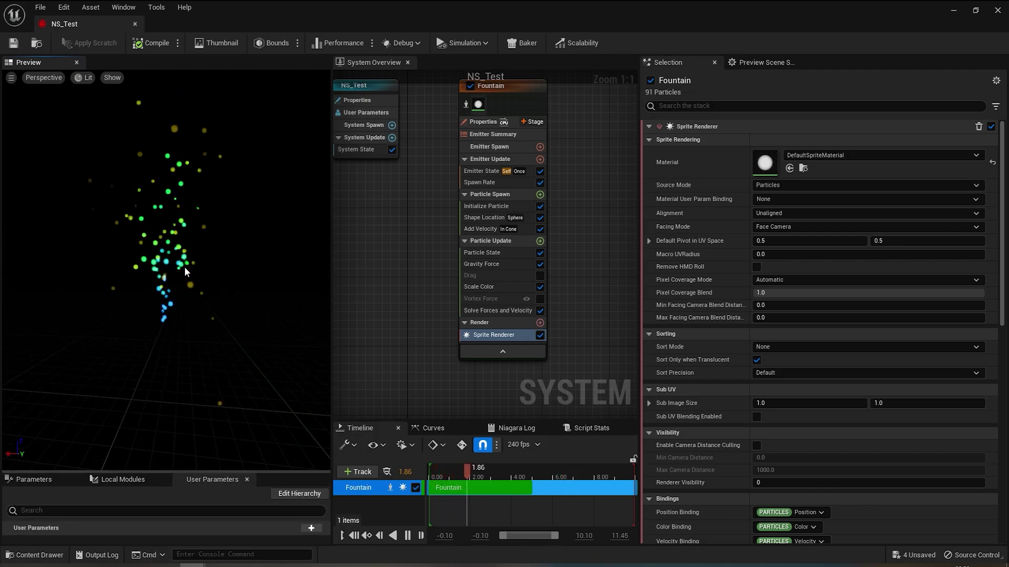
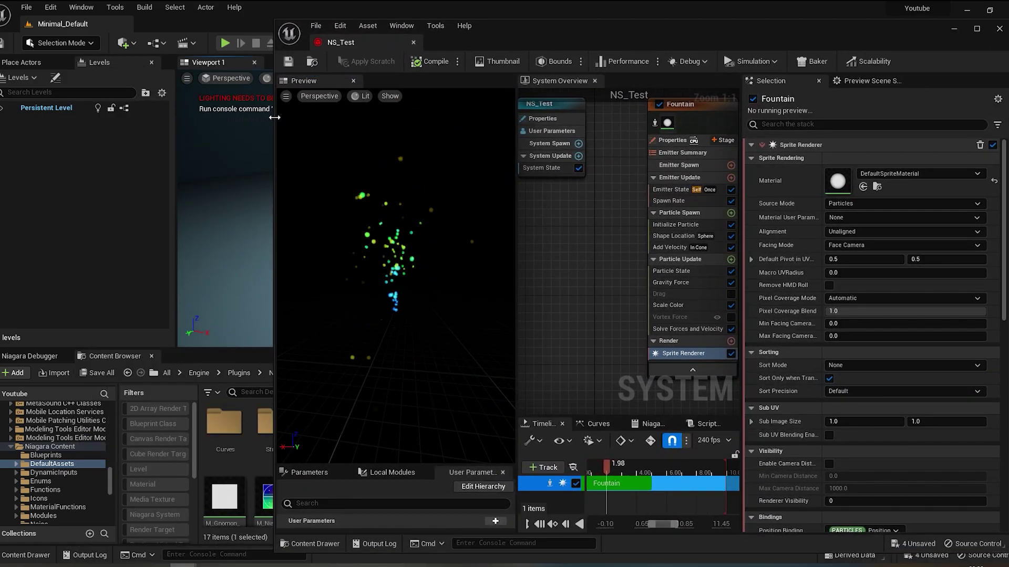
Narrow the NS_Test editor and browse up to Laura's Materials folder holding M_Myparticles and M_Smoke.
{"action": "left_click_drag", "start_coordinate": [275, 122], "coordinate": [490, 122]}
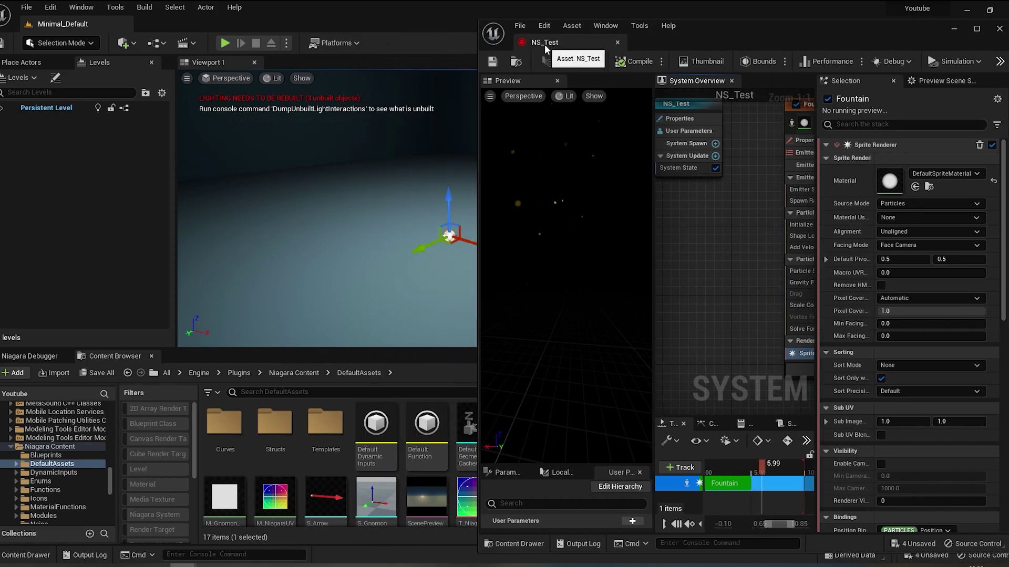
{"action": "left_click", "coordinate": [516, 62]}
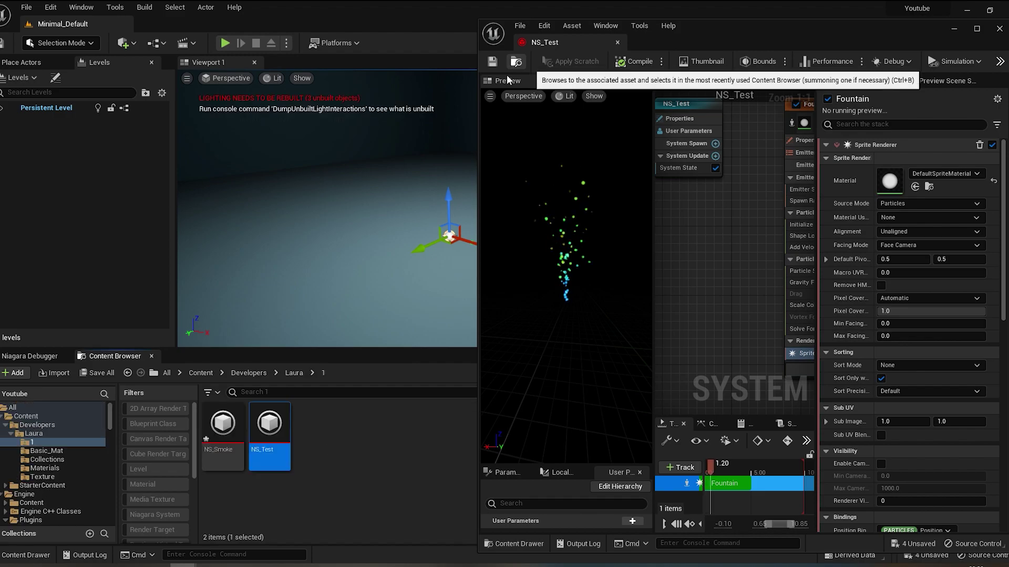
{"action": "left_click", "coordinate": [273, 516]}
{"action": "left_click", "coordinate": [312, 373]}
{"action": "left_click", "coordinate": [295, 373]}
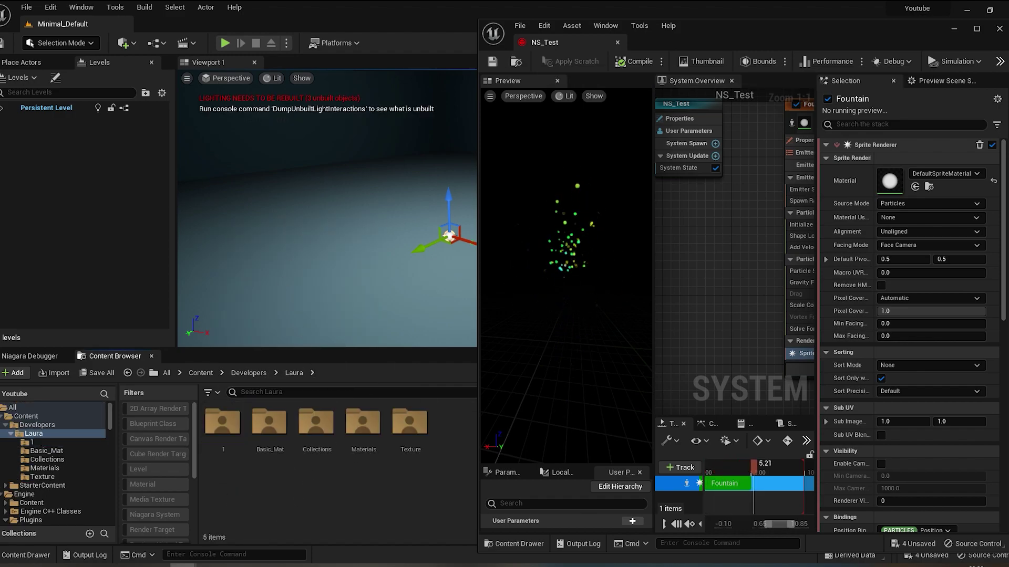
{"action": "double_click", "coordinate": [355, 433]}
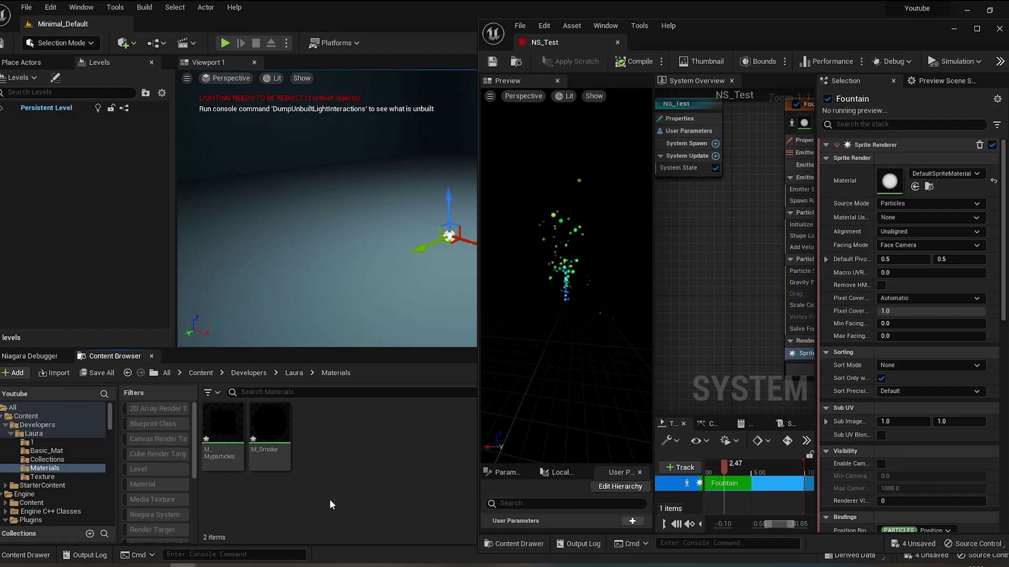
Open M_Myparticles in the Material Editor and maximize it to full screen.
{"action": "double_click", "coordinate": [215, 431]}
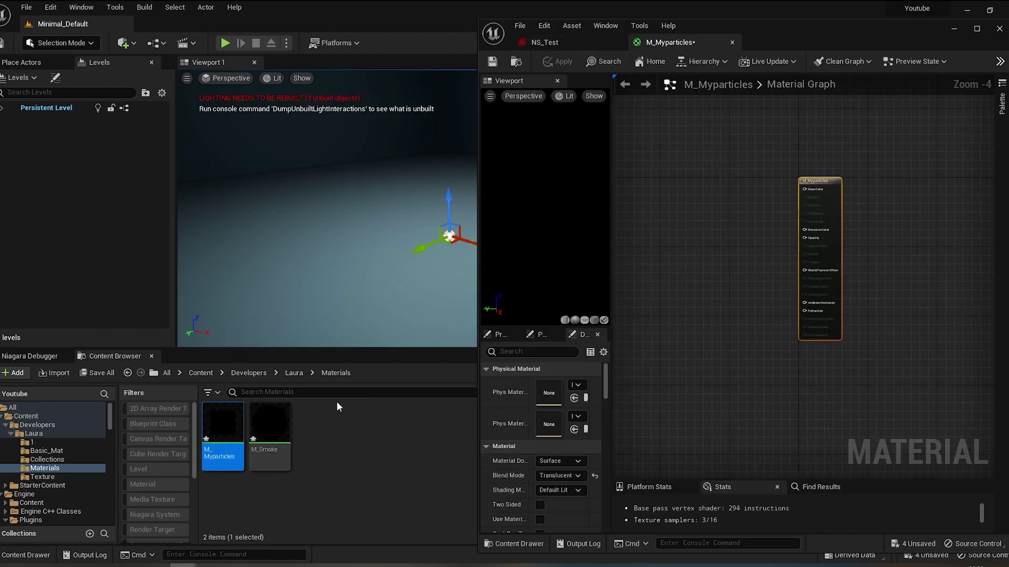
{"action": "right_click", "coordinate": [310, 408]}
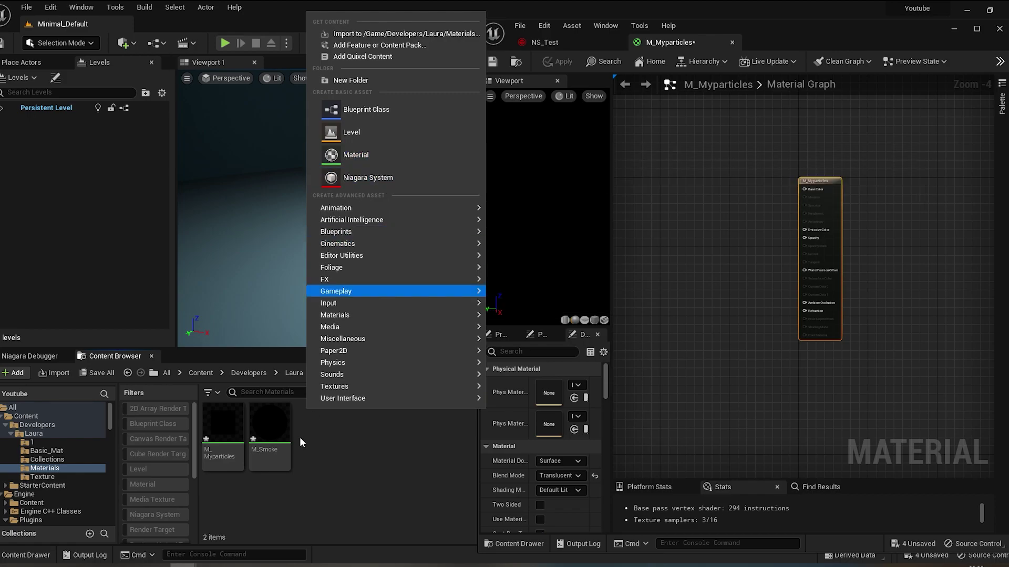
{"action": "left_click", "coordinate": [799, 22]}
{"action": "double_click", "coordinate": [815, 26]}
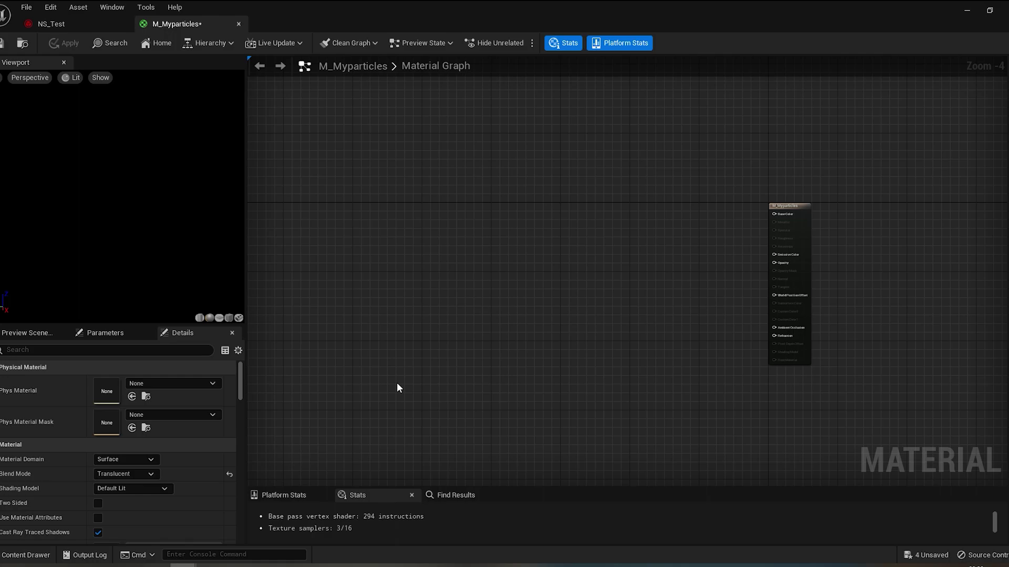
Add a Constant4Vector node to the graph, discarding a stray Constant3Vector.
{"action": "left_click", "coordinate": [420, 216]}
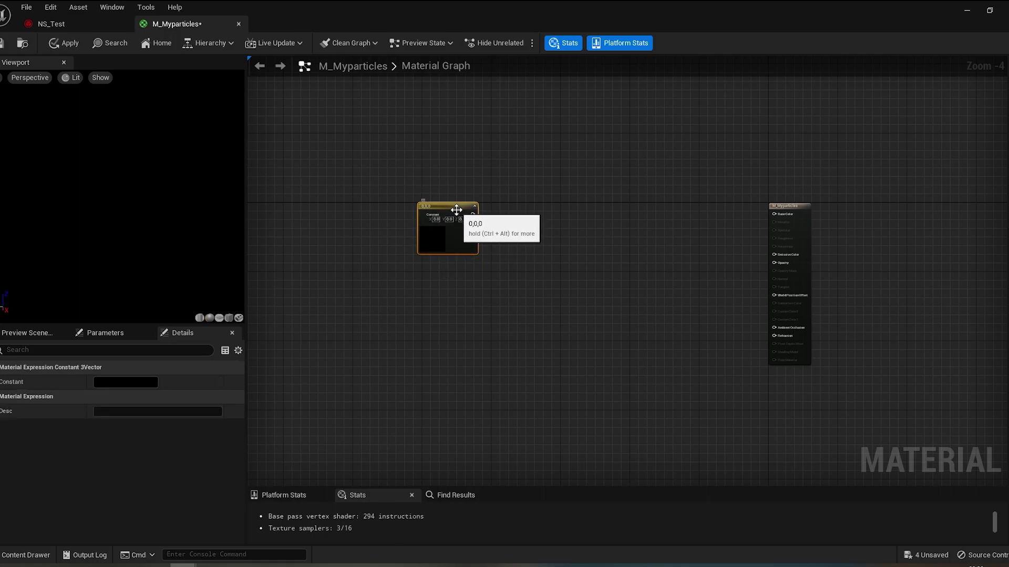
{"action": "key", "text": "Delete"}
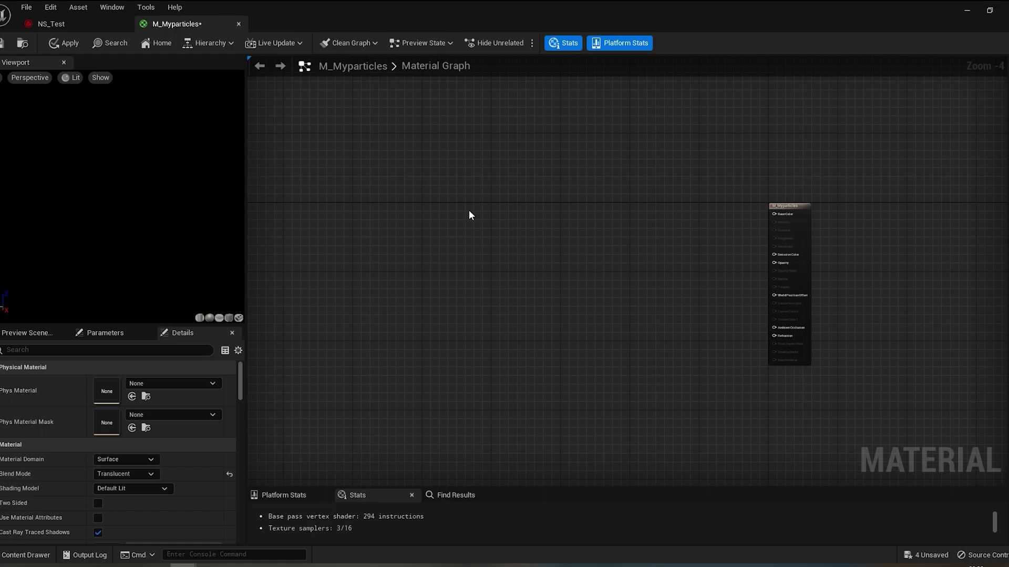
{"action": "left_click", "coordinate": [471, 216]}
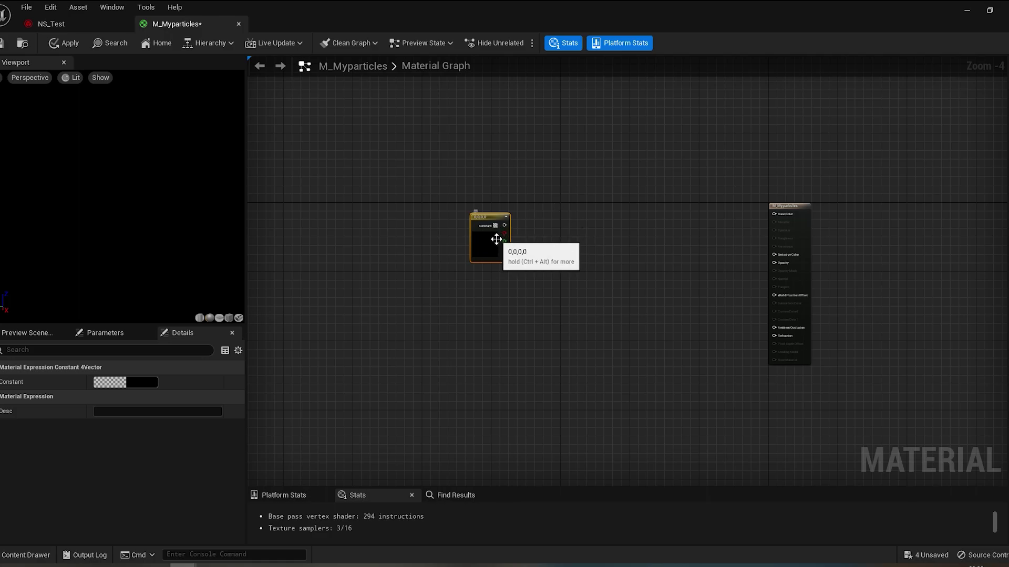
Set the Constant4Vector colour to blue (0, 0.34, 1, 0).
{"action": "double_click", "coordinate": [473, 239]}
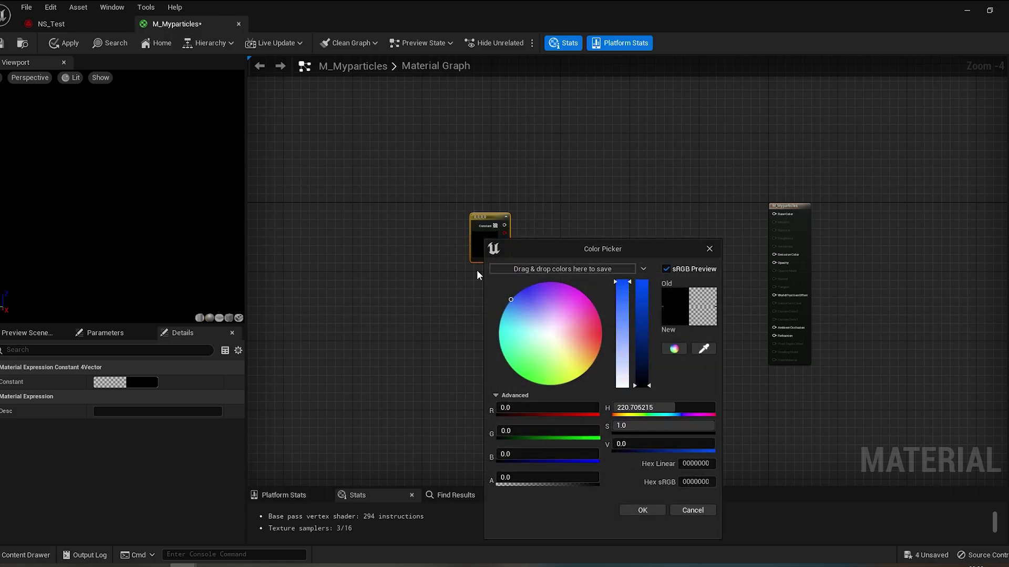
{"action": "left_click_drag", "start_coordinate": [632, 374], "coordinate": [643, 231]}
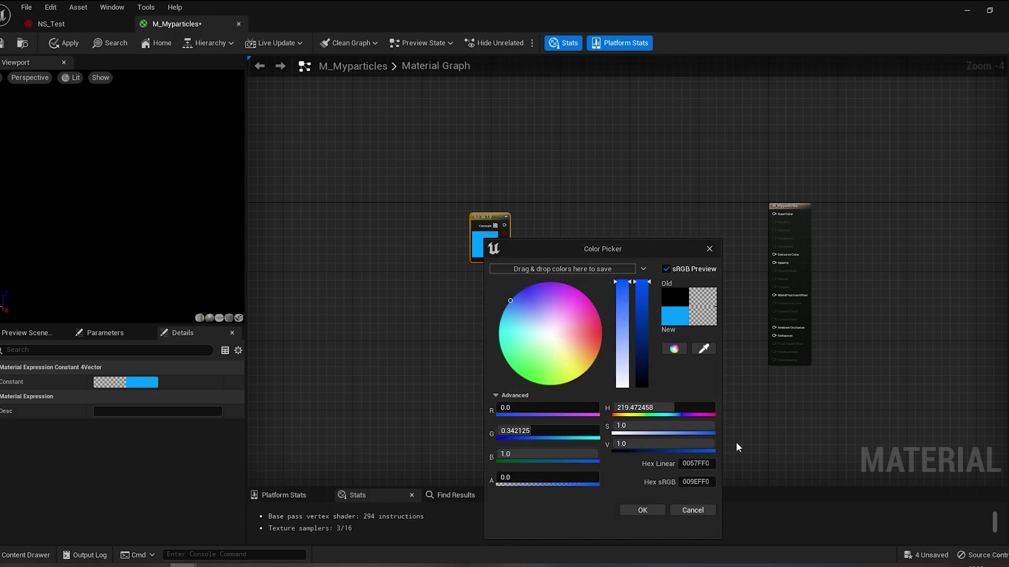
{"action": "left_click", "coordinate": [638, 511]}
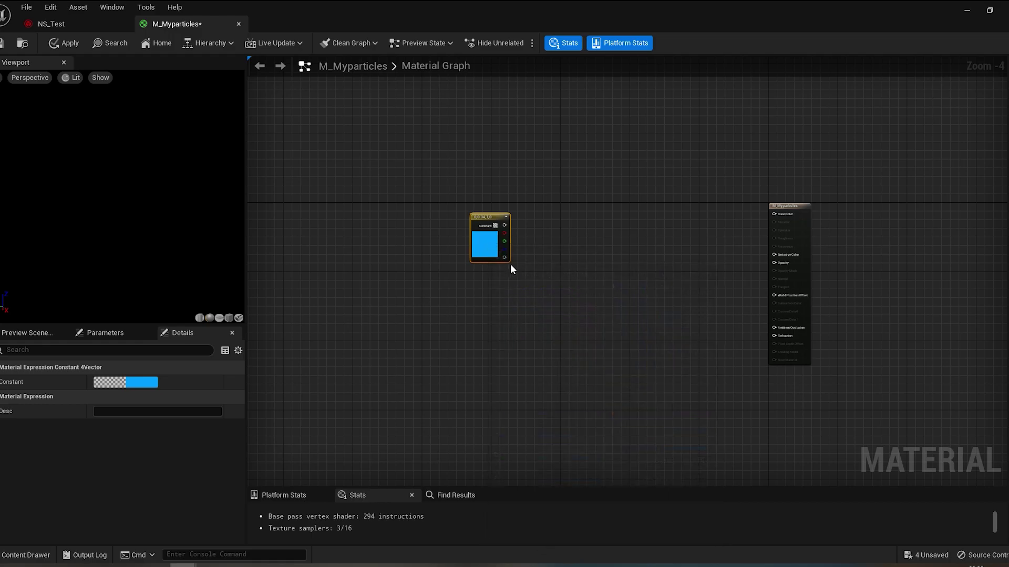
Move the blue constant beside the material output node and zoom the graph in.
{"action": "right_click", "coordinate": [484, 285]}
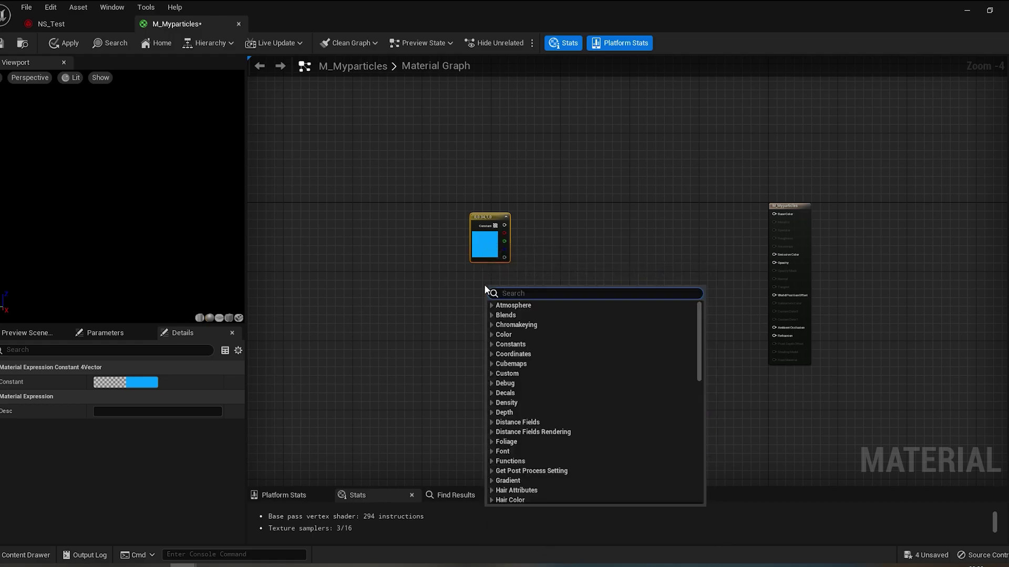
{"action": "type", "text": "vec"}
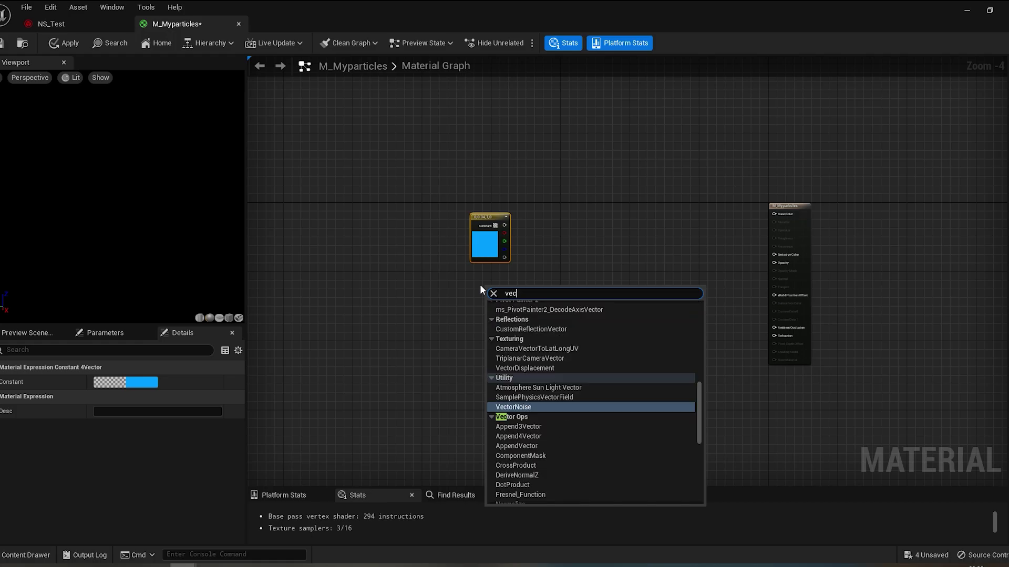
{"action": "type", "text": "tor 4"}
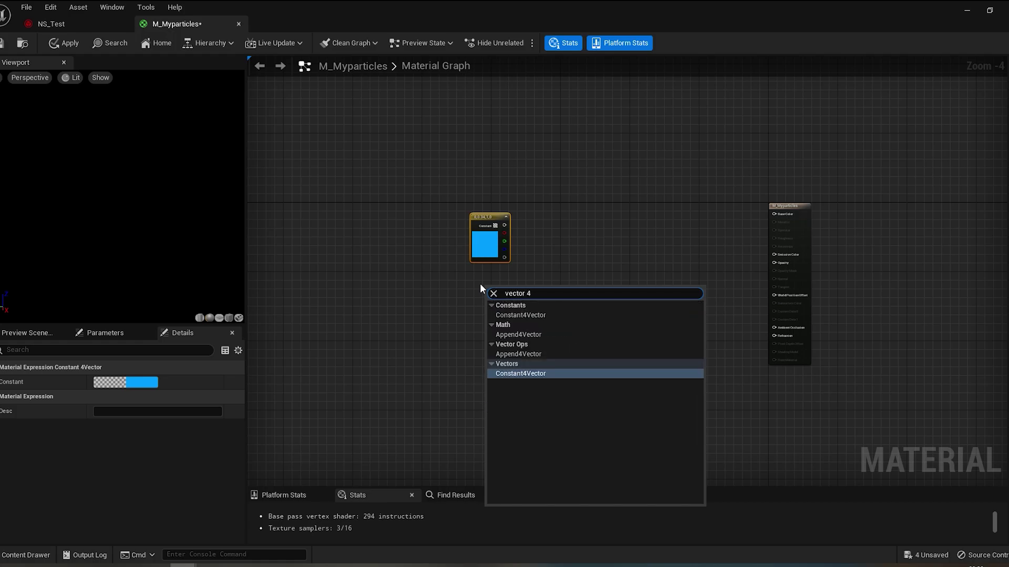
{"action": "left_click", "coordinate": [572, 225]}
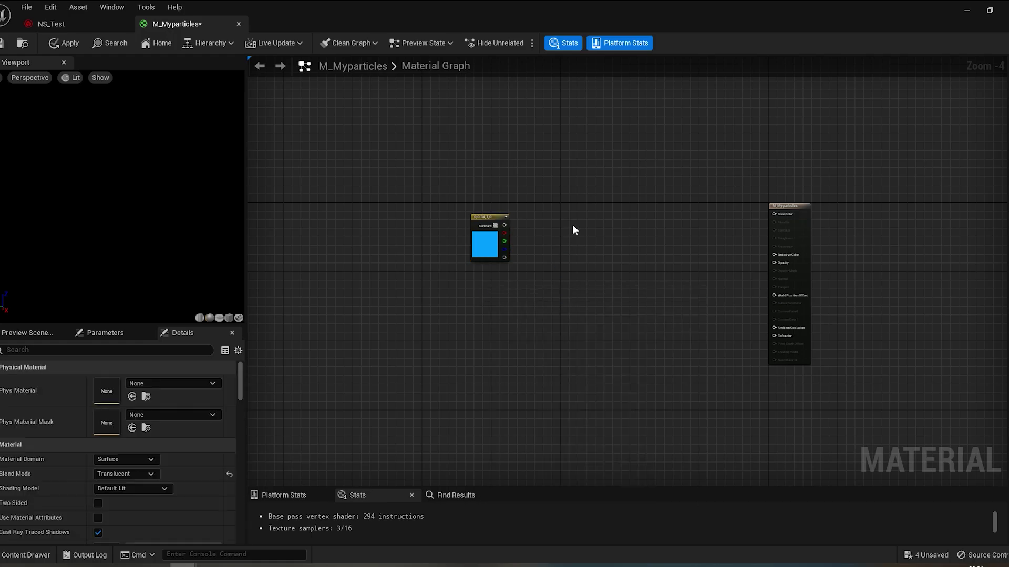
{"action": "left_click_drag", "start_coordinate": [480, 237], "coordinate": [622, 218]}
{"action": "right_click_drag", "start_coordinate": [623, 218], "coordinate": [524, 209]}
{"action": "scroll", "coordinate": [362, 209], "scroll_direction": "up", "scroll_amount": 4}
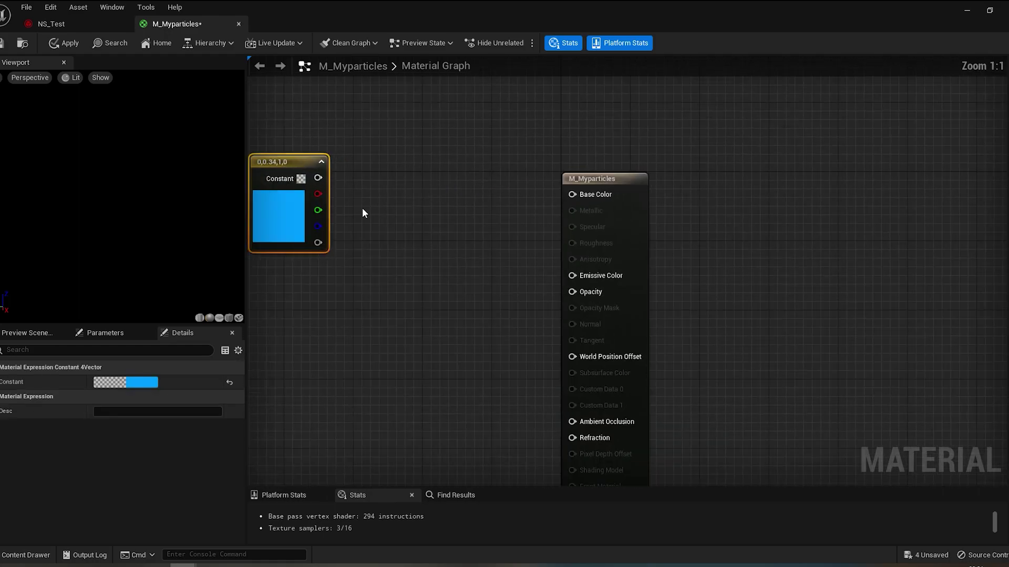
{"action": "right_click_drag", "start_coordinate": [356, 227], "coordinate": [446, 232]}
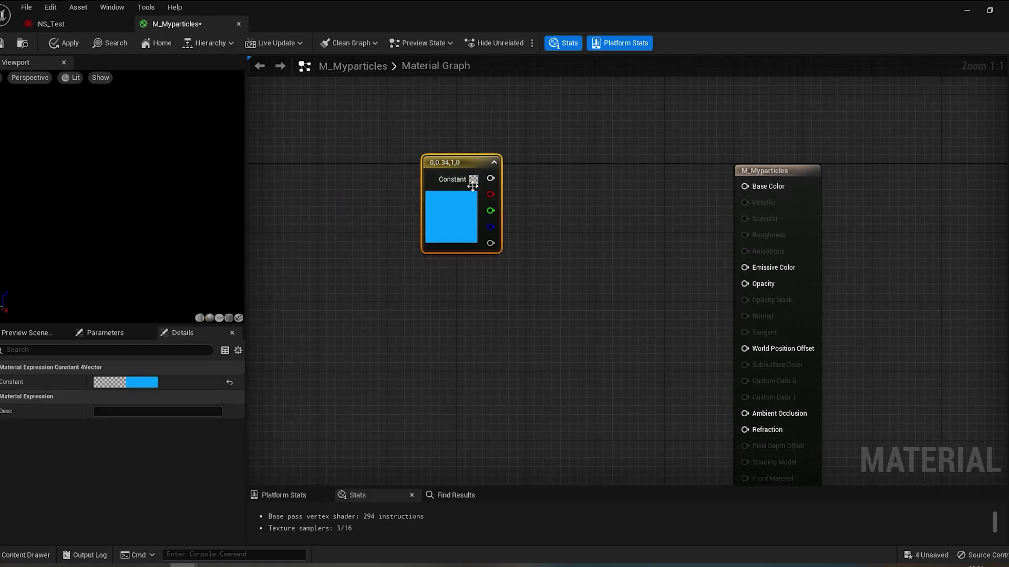
Wire the constant into Base Color and Emissive Color, then save M_Myparticles.
{"action": "left_click_drag", "start_coordinate": [489, 179], "coordinate": [745, 186]}
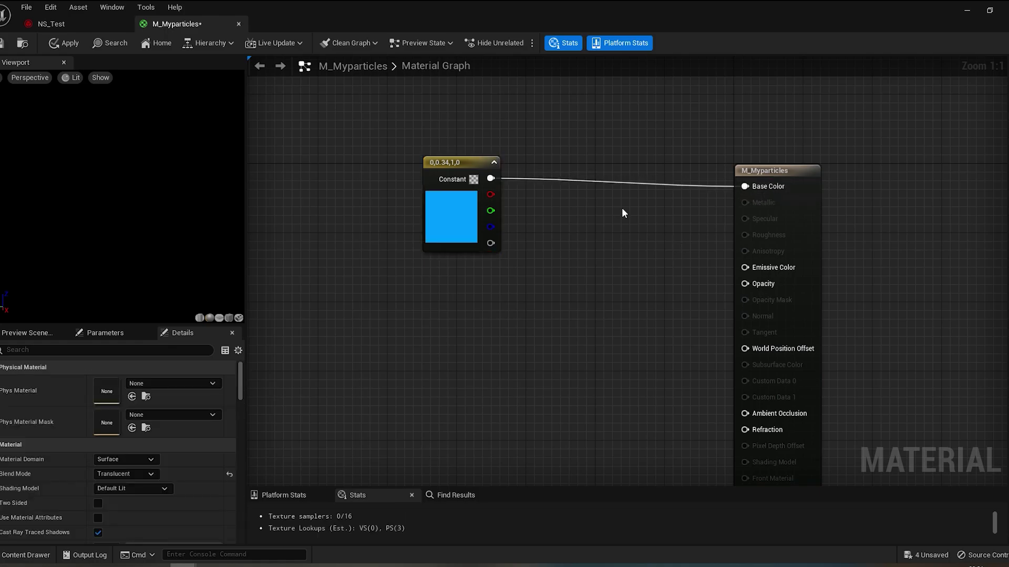
{"action": "left_click_drag", "start_coordinate": [490, 178], "coordinate": [746, 265]}
{"action": "key", "text": "Escape"}
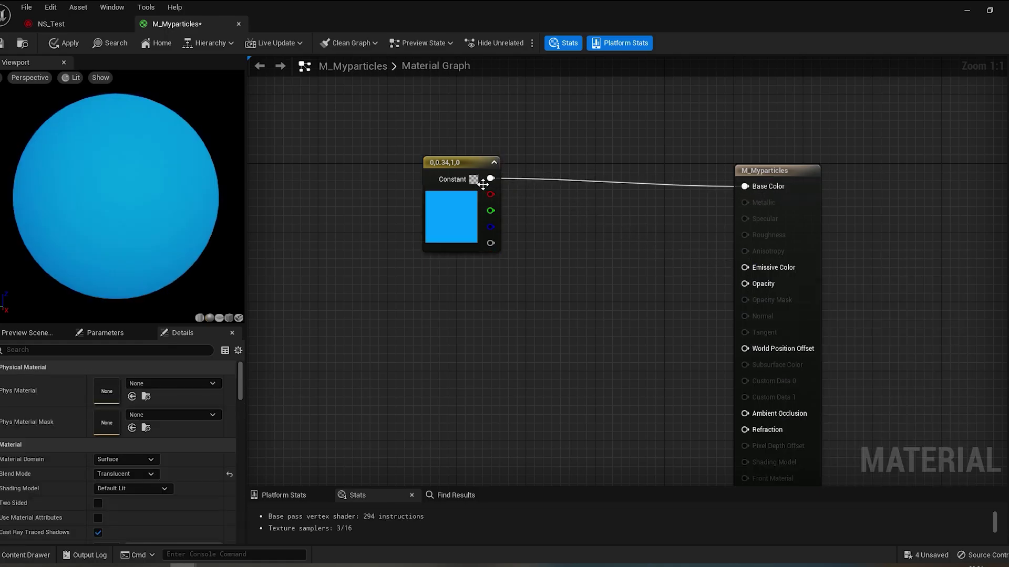
{"action": "left_click_drag", "start_coordinate": [490, 178], "coordinate": [745, 267]}
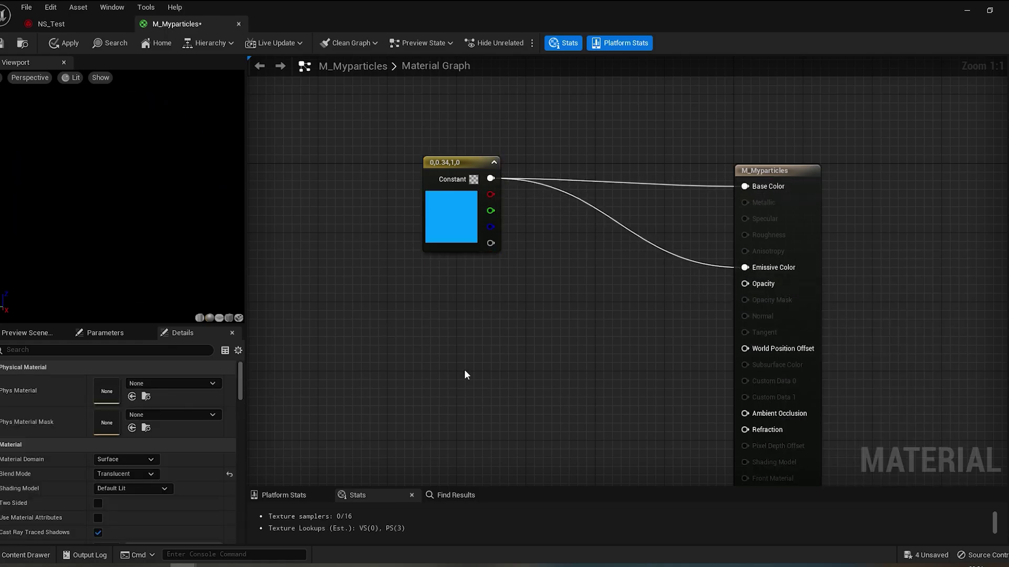
{"action": "left_click", "coordinate": [4, 42]}
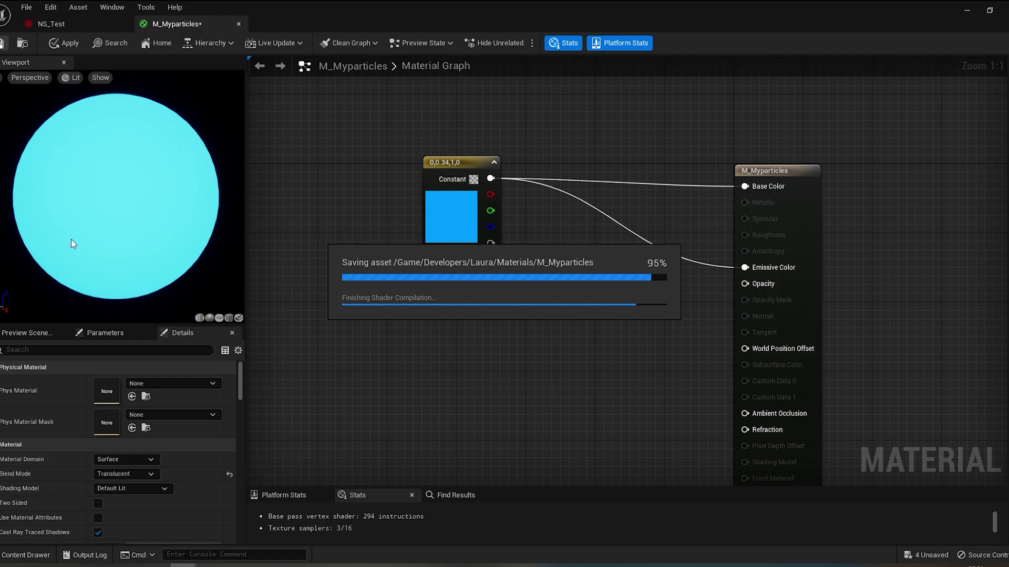
{"action": "left_click", "coordinate": [53, 24]}
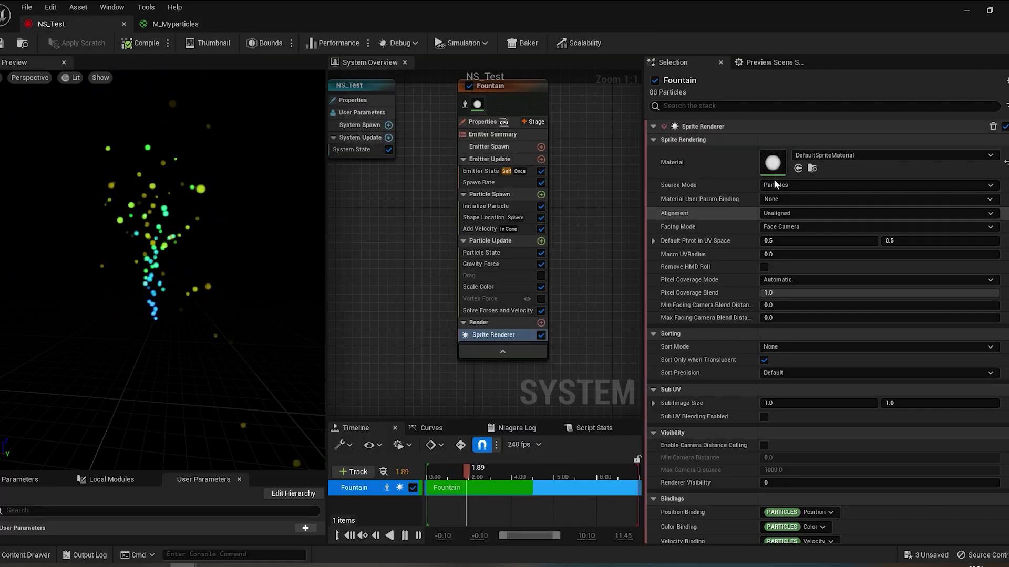
Assign M_Myparticles as the material of the Fountain sprite renderer.
{"action": "left_click", "coordinate": [846, 153]}
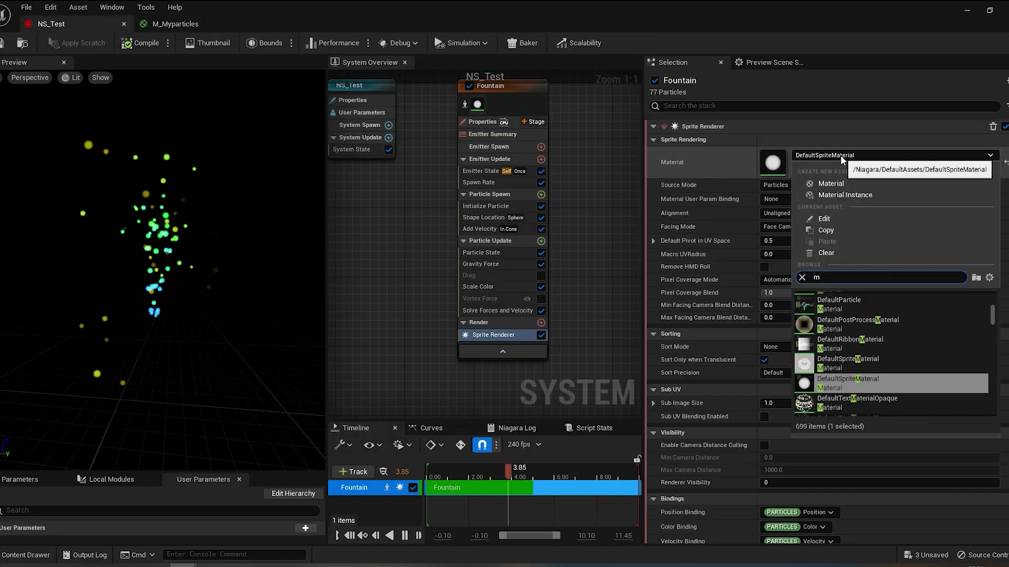
{"action": "type", "text": "m_part"}
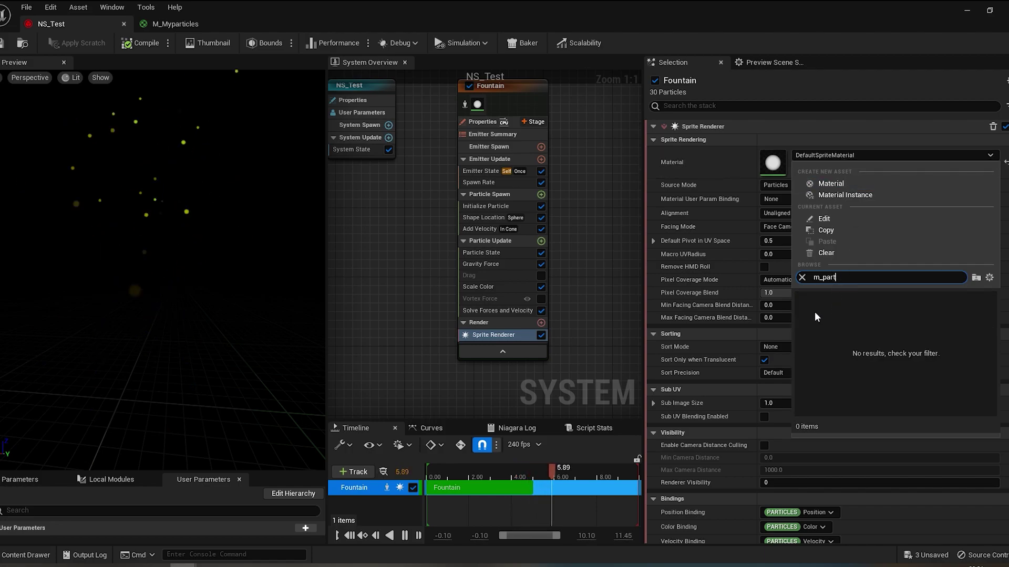
{"action": "key", "text": "BackSpace"}
{"action": "key", "text": "BackSpace"}
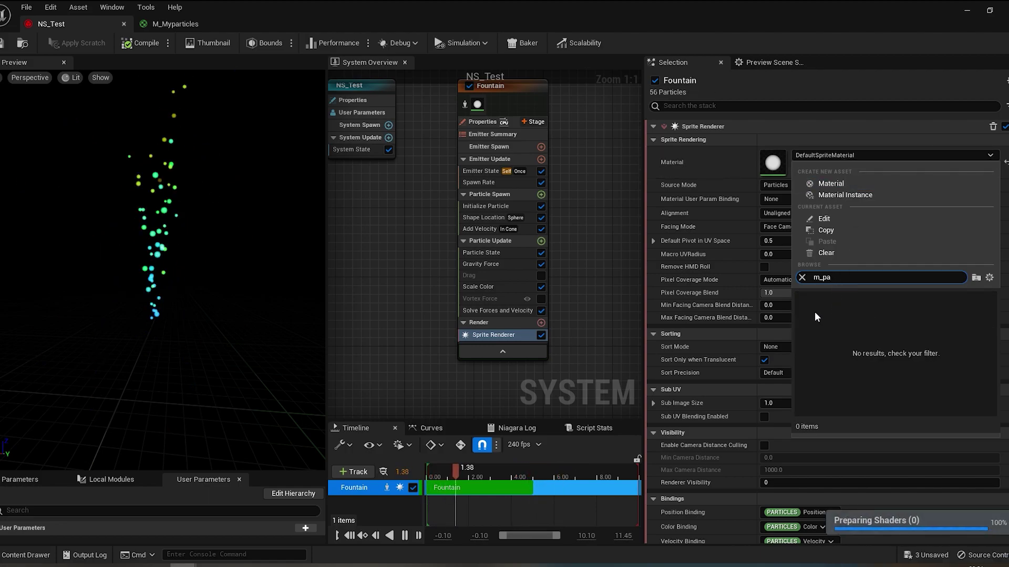
{"action": "key", "text": "BackSpace"}
{"action": "type", "text": "myp"}
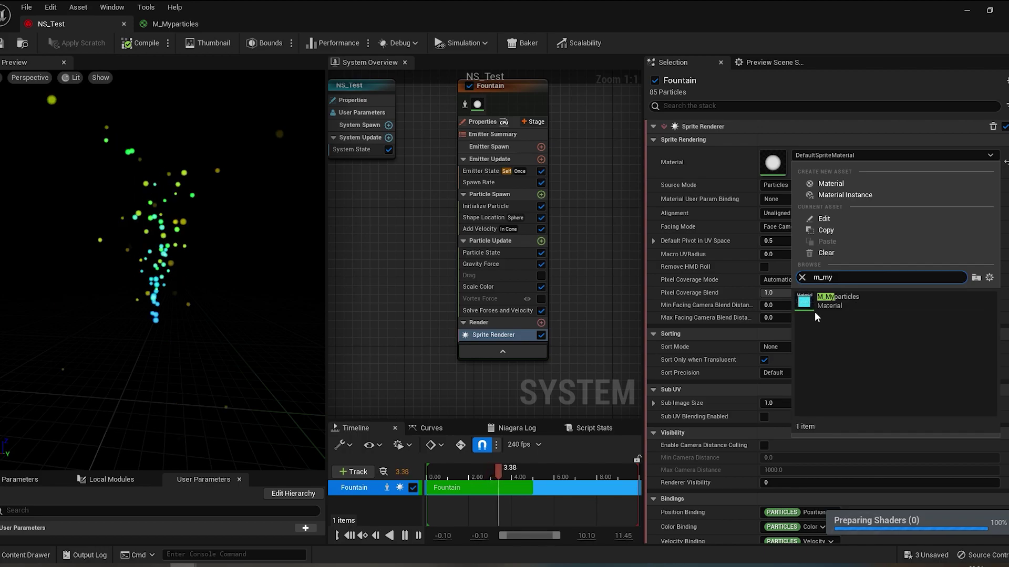
{"action": "left_click", "coordinate": [835, 294]}
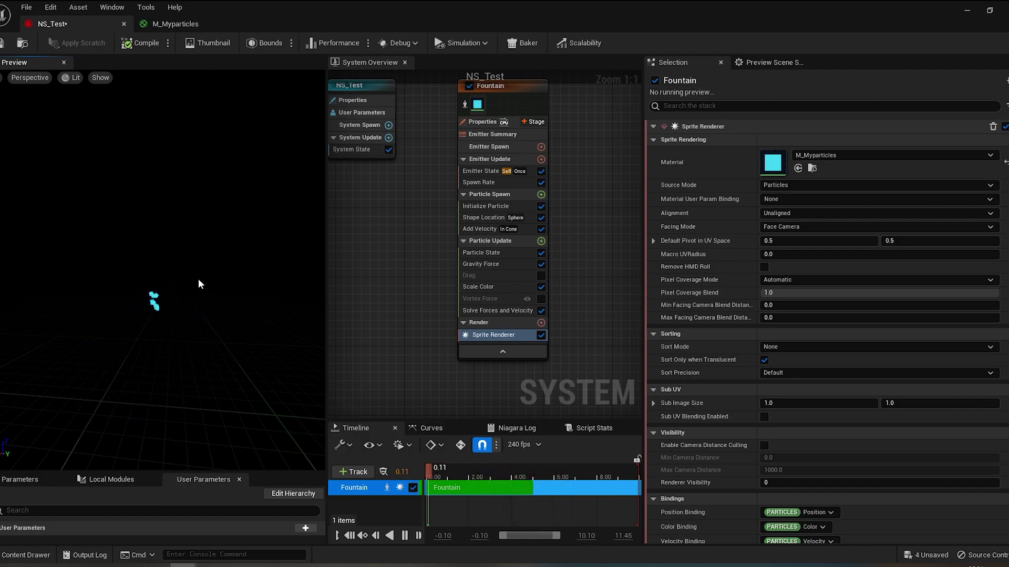
Add a RadialGradientExponential node from a 'radial' search, placed left of the blue constant.
{"action": "left_click", "coordinate": [176, 23]}
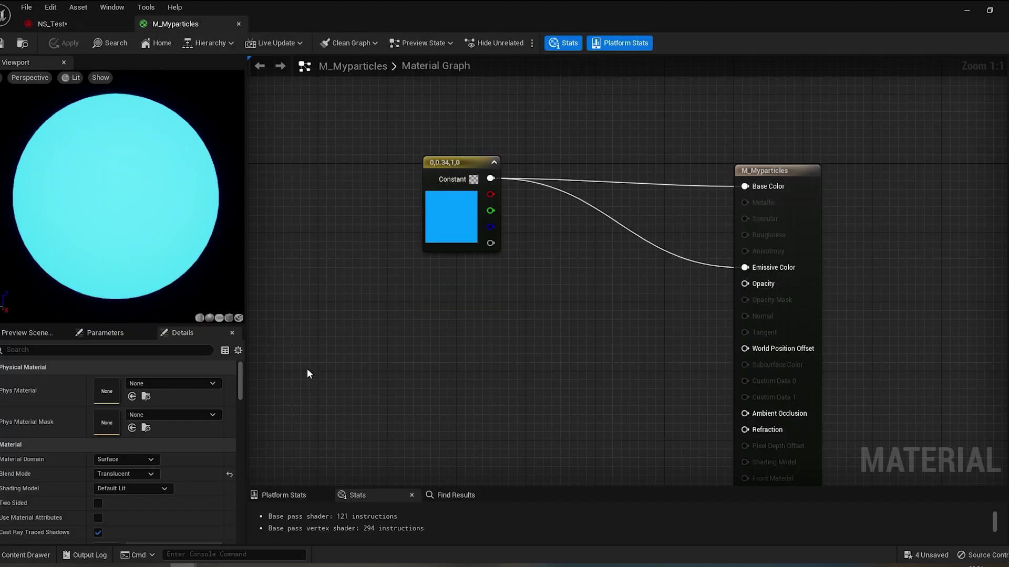
{"action": "right_click_drag", "start_coordinate": [308, 369], "coordinate": [419, 302]}
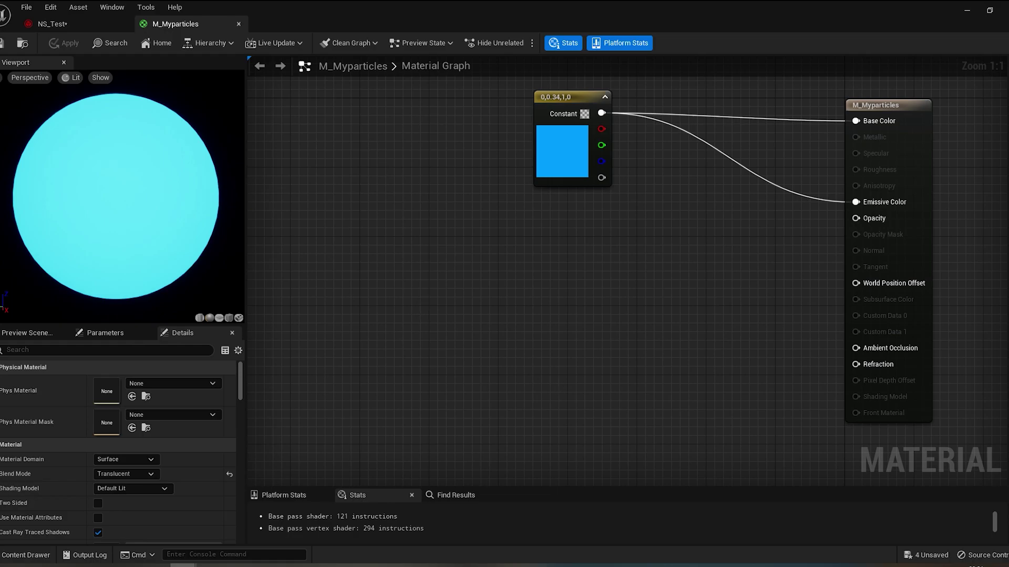
{"action": "right_click", "coordinate": [408, 299]}
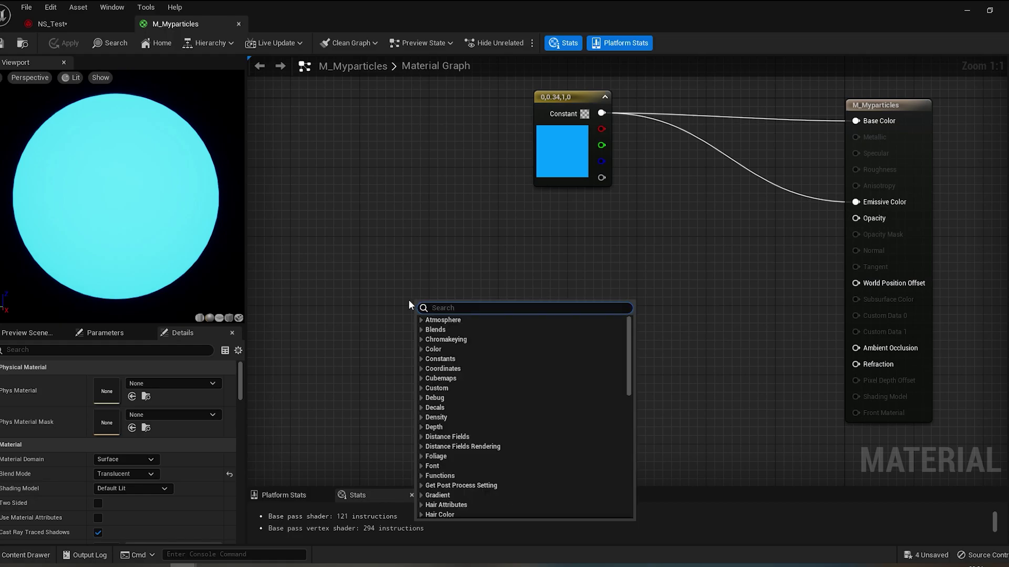
{"action": "type", "text": "radil"}
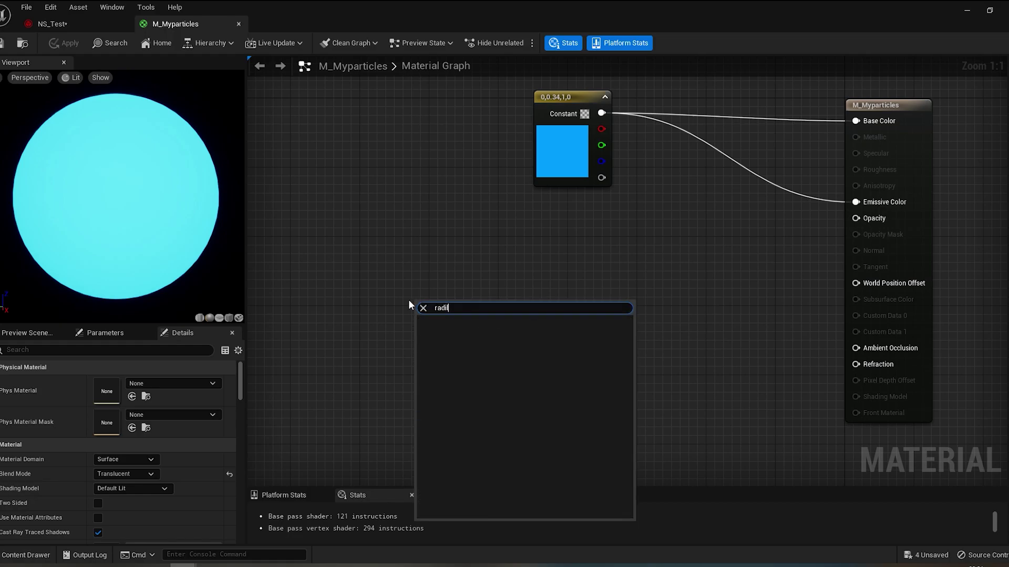
{"action": "key", "text": "BackSpace"}
{"action": "type", "text": "al"}
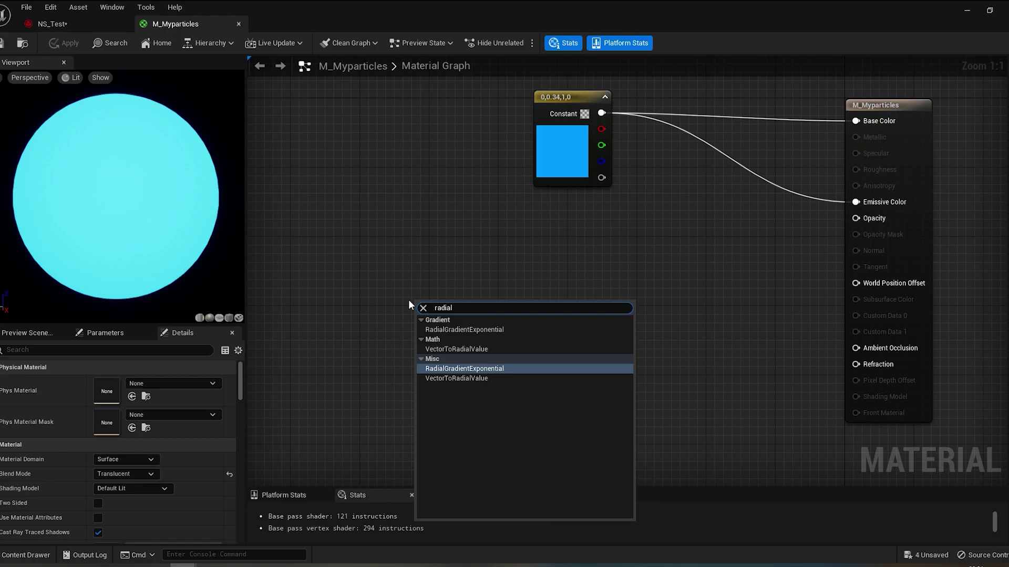
{"action": "key", "text": "Up"}
{"action": "key", "text": "Up"}
{"action": "key", "text": "Return"}
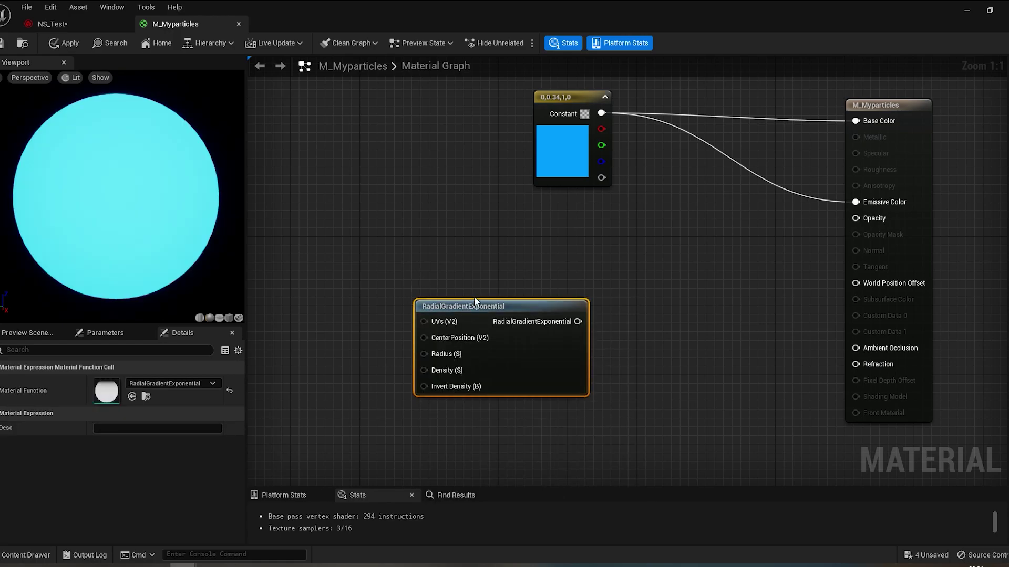
{"action": "left_click_drag", "start_coordinate": [475, 301], "coordinate": [376, 229]}
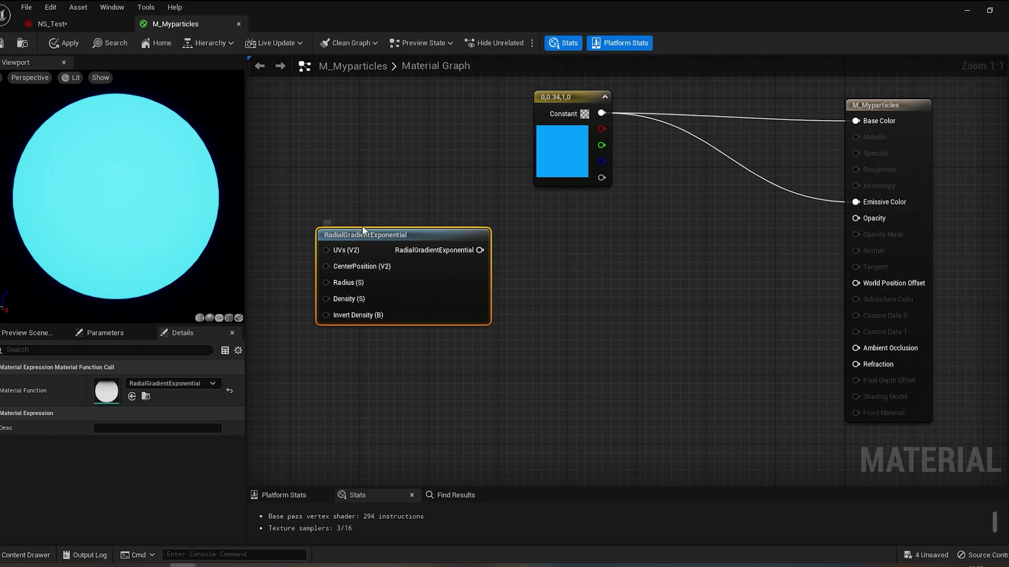
Preview the RadialGradientExponential node on its own and orbit to inspect it.
{"action": "right_click", "coordinate": [394, 239]}
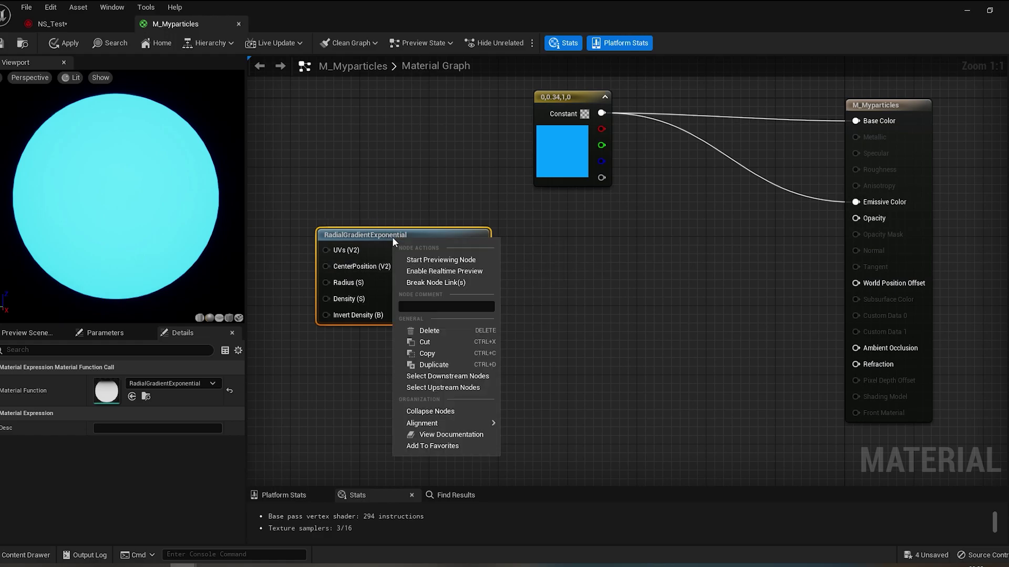
{"action": "left_click", "coordinate": [418, 261]}
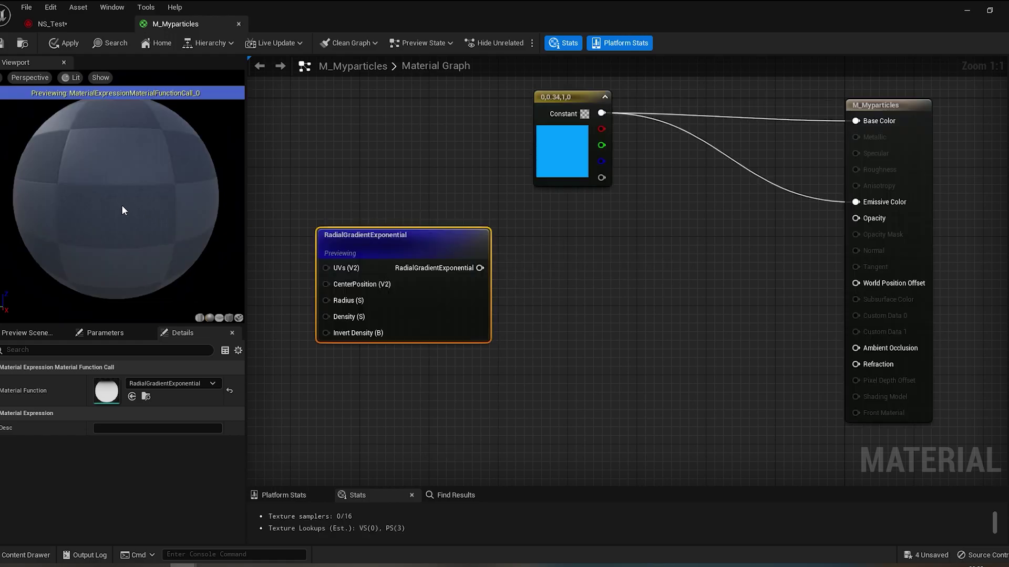
{"action": "mouse_move", "coordinate": [93, 213]}
{"action": "left_mouse_down"}
{"action": "mouse_move", "coordinate": [157, 213]}
{"action": "mouse_move", "coordinate": [158, 200]}
{"action": "left_mouse_up"}
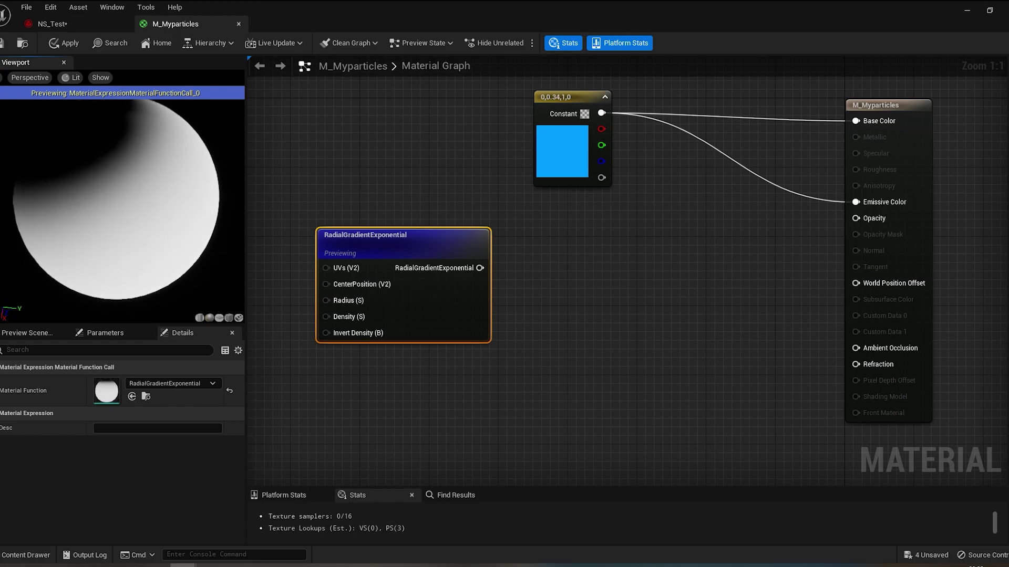
{"action": "left_click_drag", "start_coordinate": [116, 199], "coordinate": [158, 199]}
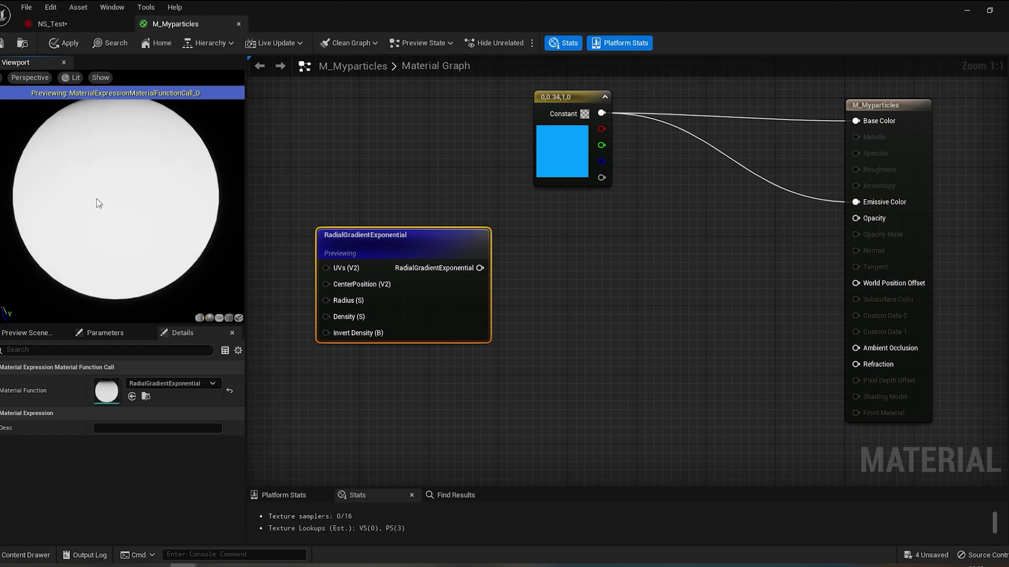
Switch the preview shape to a flat plane and open the Preview Scene Settings.
{"action": "left_click", "coordinate": [219, 319]}
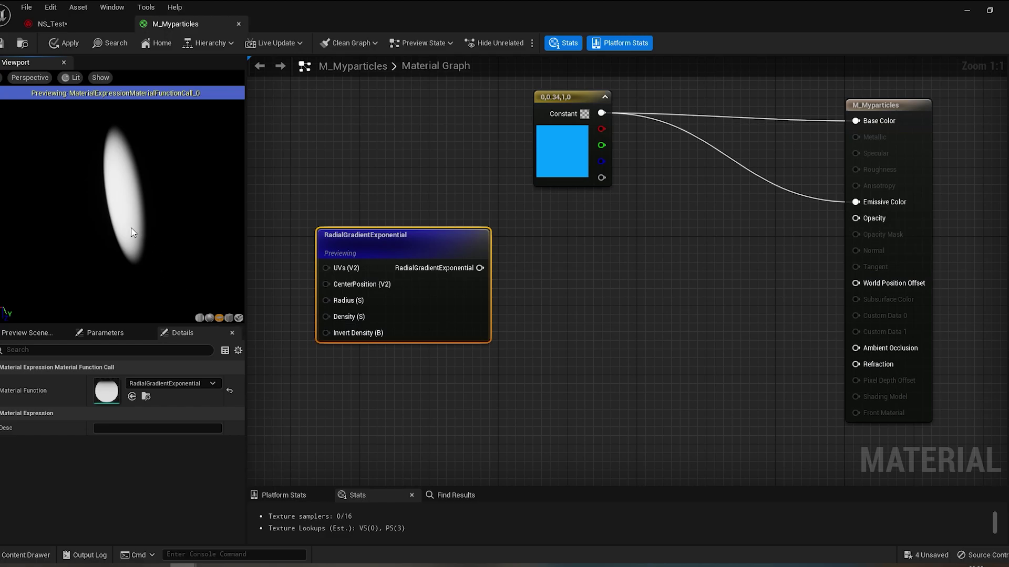
{"action": "mouse_move", "coordinate": [73, 251]}
{"action": "left_mouse_down"}
{"action": "mouse_move", "coordinate": [116, 247]}
{"action": "mouse_move", "coordinate": [105, 231]}
{"action": "mouse_move", "coordinate": [132, 225]}
{"action": "left_mouse_up"}
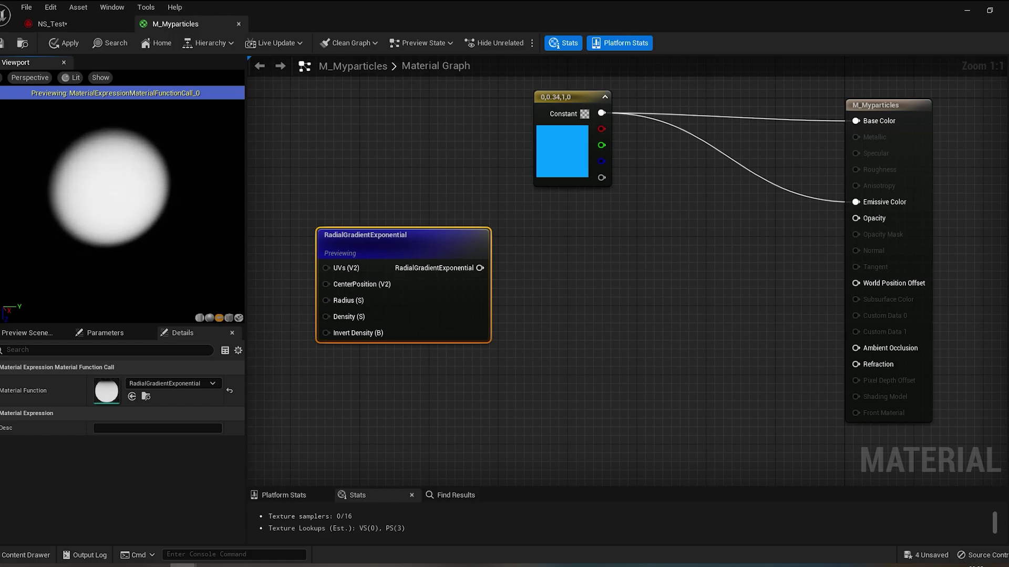
{"action": "left_click", "coordinate": [14, 338]}
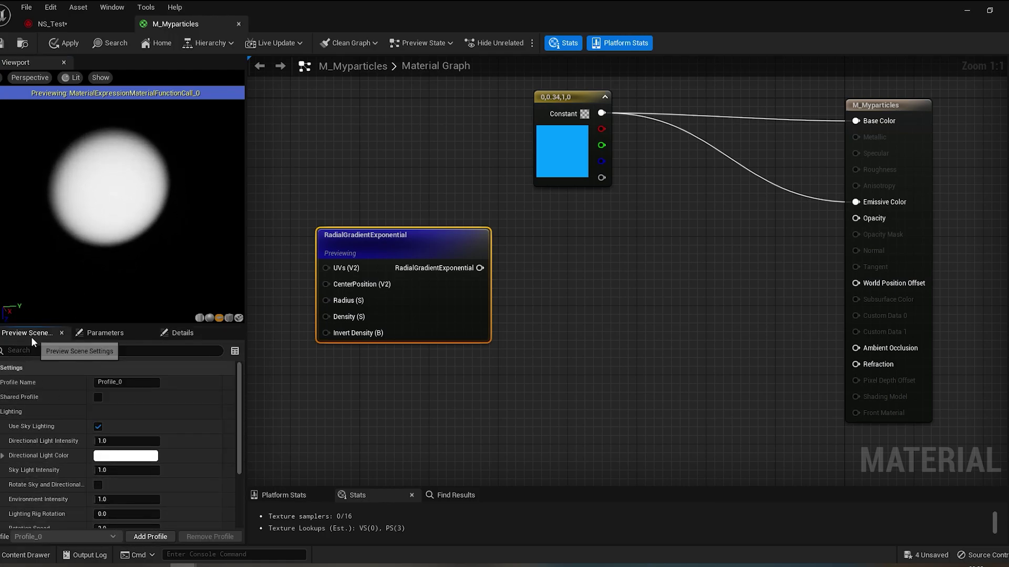
{"action": "scroll", "coordinate": [89, 380], "scroll_direction": "down", "scroll_amount": 3}
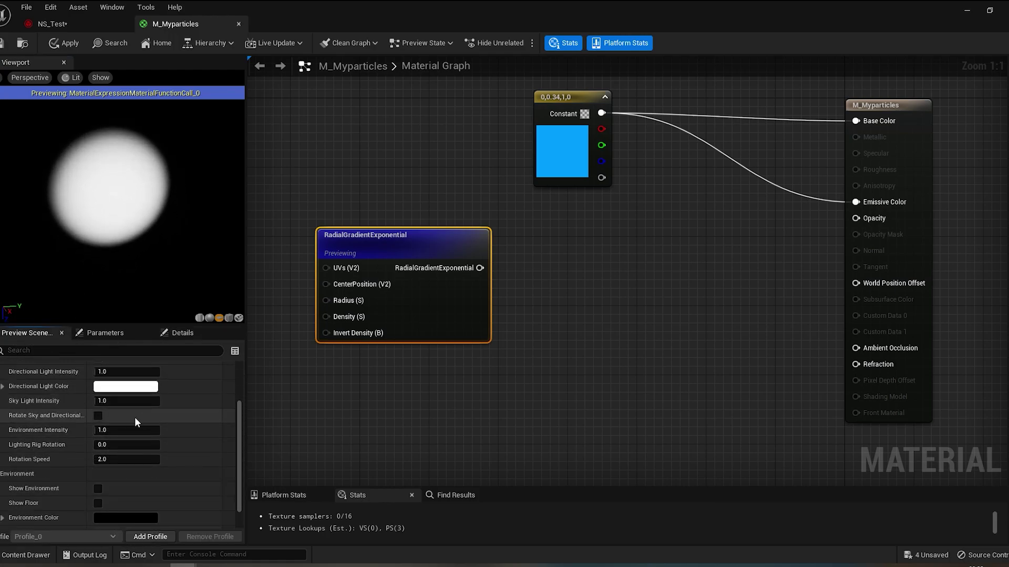
Turn on Show Environment and orbit around the gradient plane.
{"action": "left_click", "coordinate": [98, 488]}
{"action": "left_click_drag", "start_coordinate": [196, 256], "coordinate": [137, 252]}
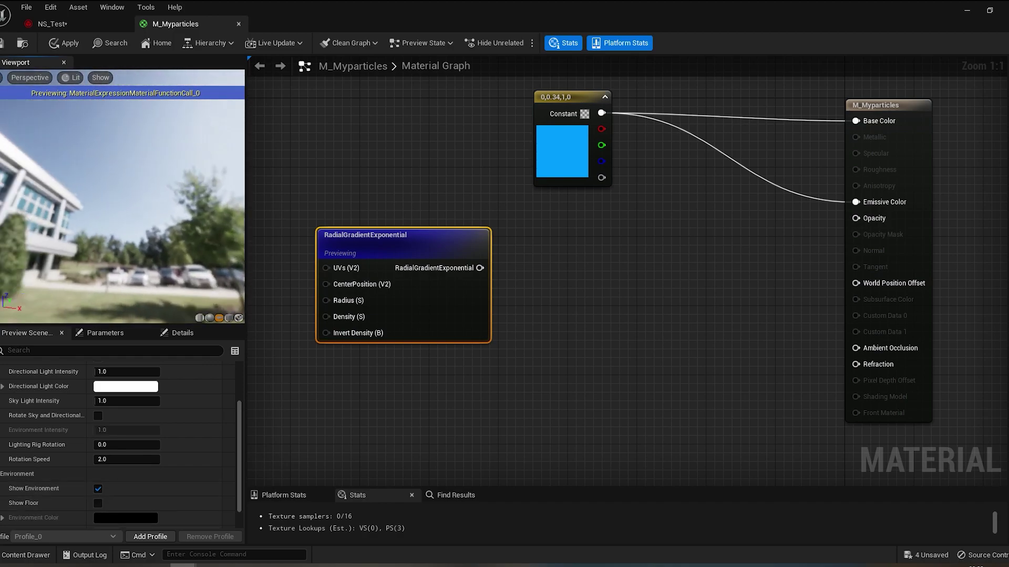
{"action": "mouse_move", "coordinate": [93, 221]}
{"action": "left_mouse_down"}
{"action": "mouse_move", "coordinate": [120, 210]}
{"action": "mouse_move", "coordinate": [159, 237]}
{"action": "left_mouse_up"}
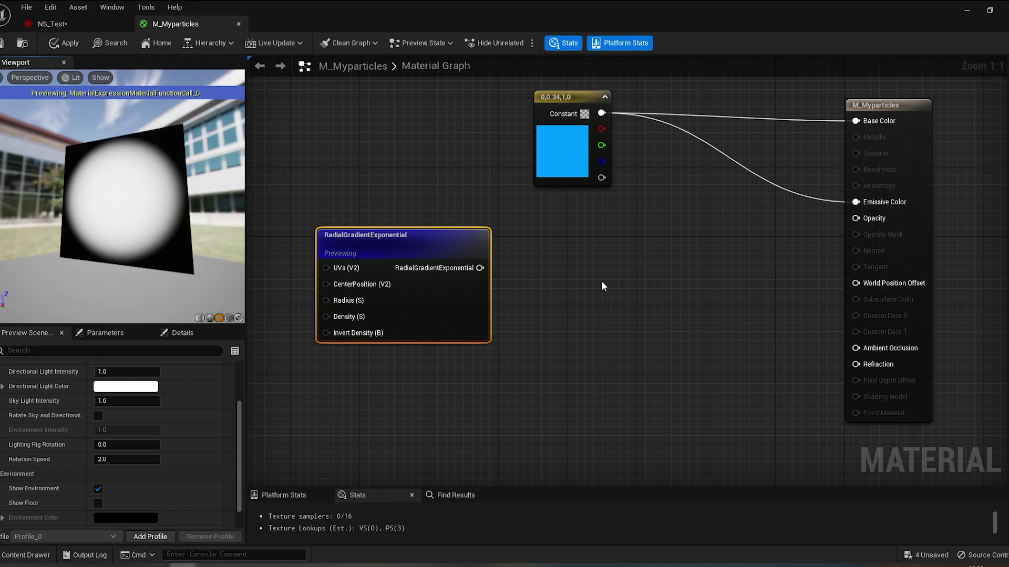
{"action": "left_click", "coordinate": [540, 271]}
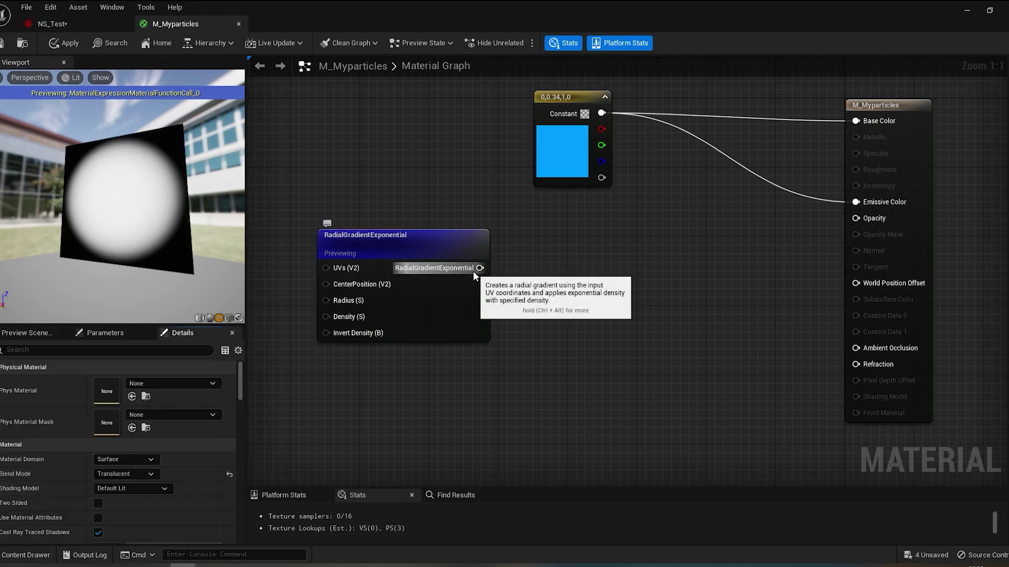
Switch the material's Blend Mode to Opaque, then back to Translucent.
{"action": "left_click", "coordinate": [924, 120]}
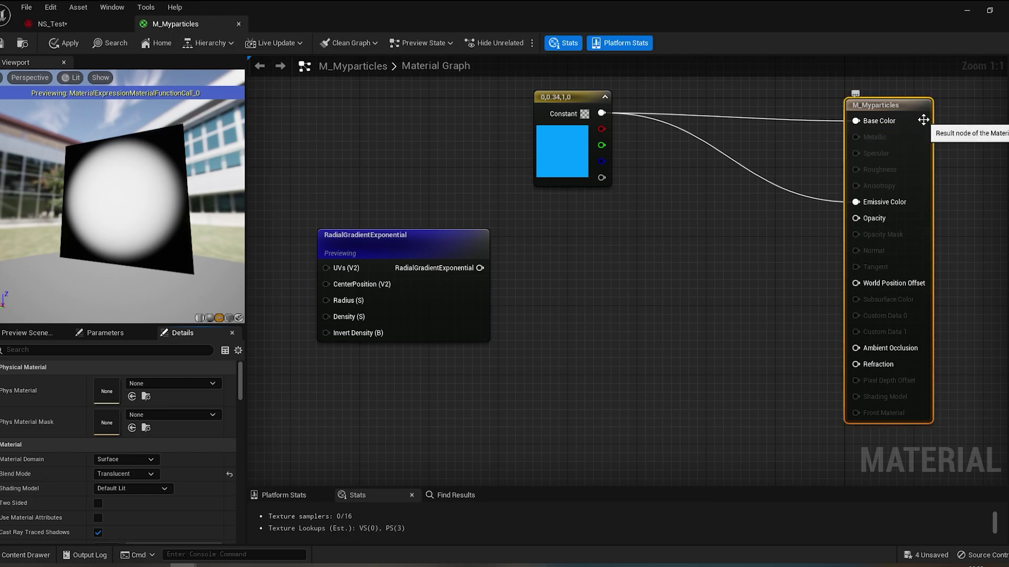
{"action": "left_click", "coordinate": [116, 474]}
{"action": "left_click", "coordinate": [125, 484]}
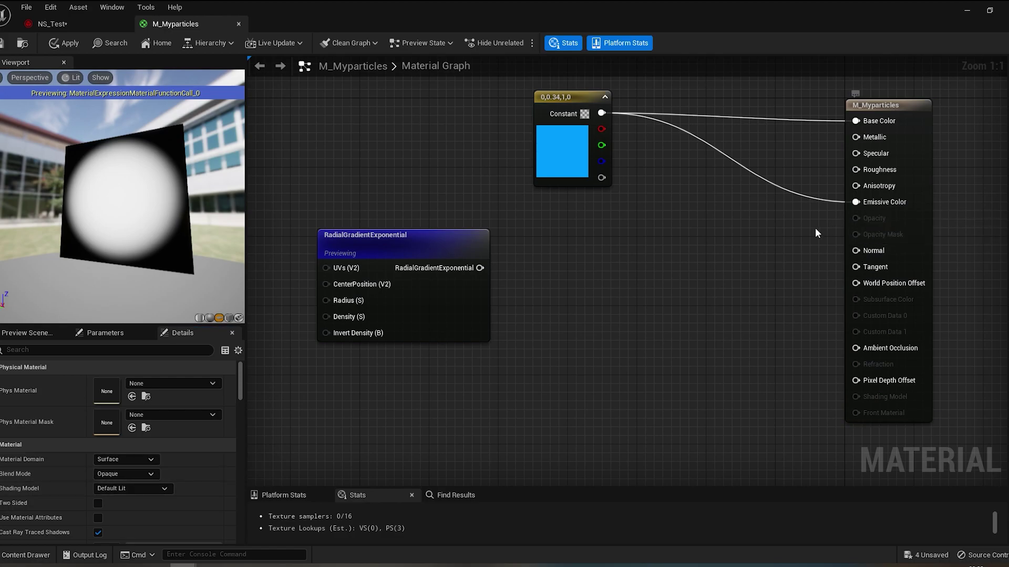
{"action": "right_click_drag", "start_coordinate": [815, 228], "coordinate": [756, 223]}
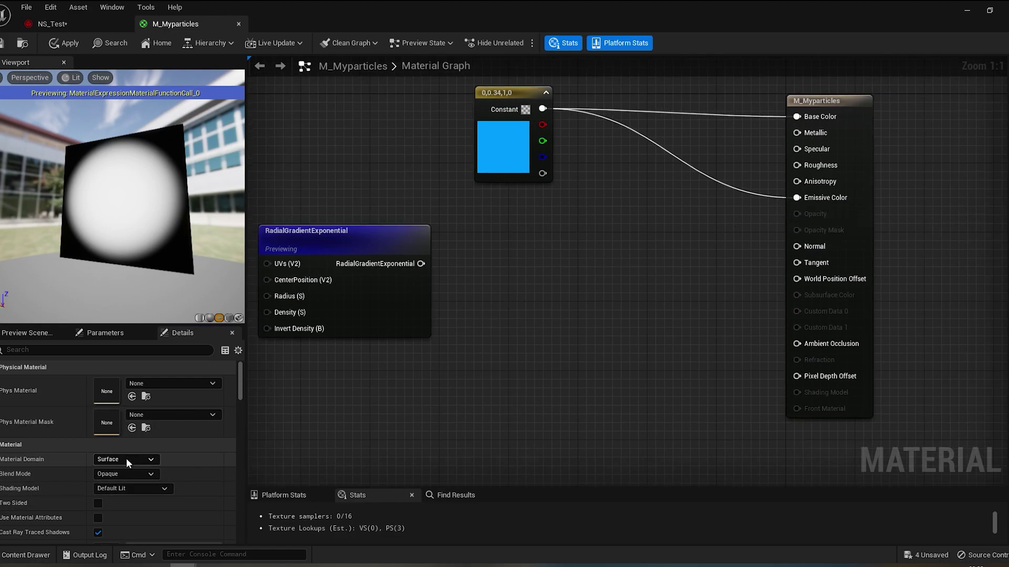
{"action": "left_click", "coordinate": [108, 474]}
{"action": "left_click", "coordinate": [106, 498]}
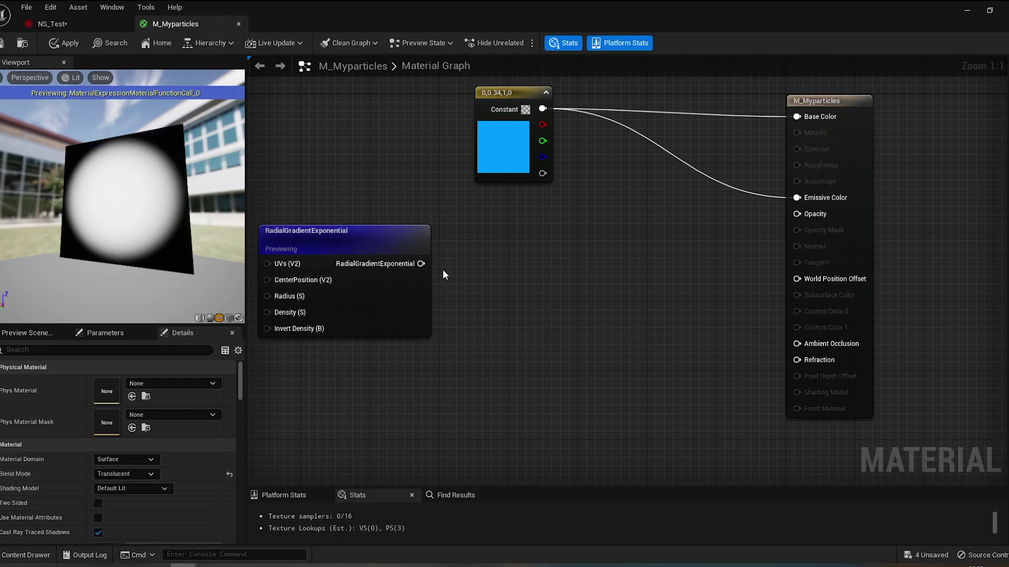
Connect the gradient output to Opacity and stop previewing the node to see the blue glow.
{"action": "mouse_move", "coordinate": [420, 264]}
{"action": "left_mouse_down"}
{"action": "mouse_move", "coordinate": [604, 257]}
{"action": "mouse_move", "coordinate": [801, 230]}
{"action": "mouse_move", "coordinate": [797, 214]}
{"action": "left_mouse_up"}
{"action": "right_click", "coordinate": [364, 231]}
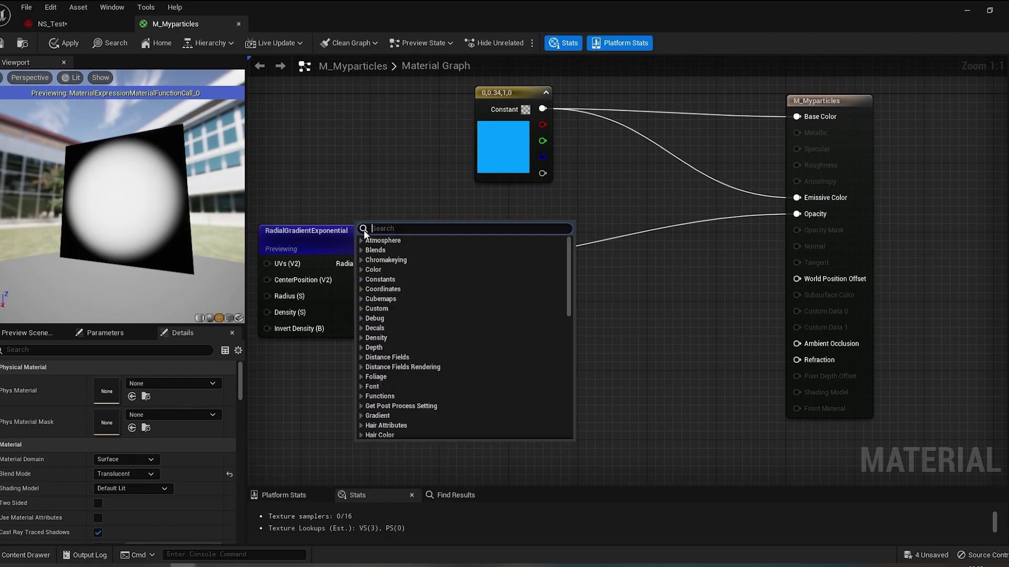
{"action": "right_click", "coordinate": [309, 243]}
{"action": "left_click", "coordinate": [356, 259]}
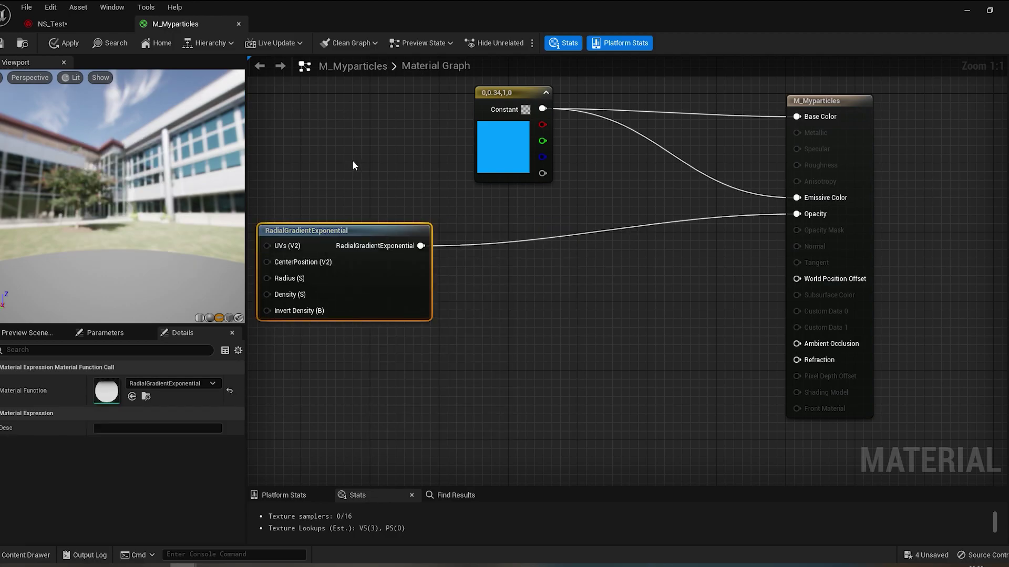
{"action": "left_click_drag", "start_coordinate": [108, 227], "coordinate": [53, 226]}
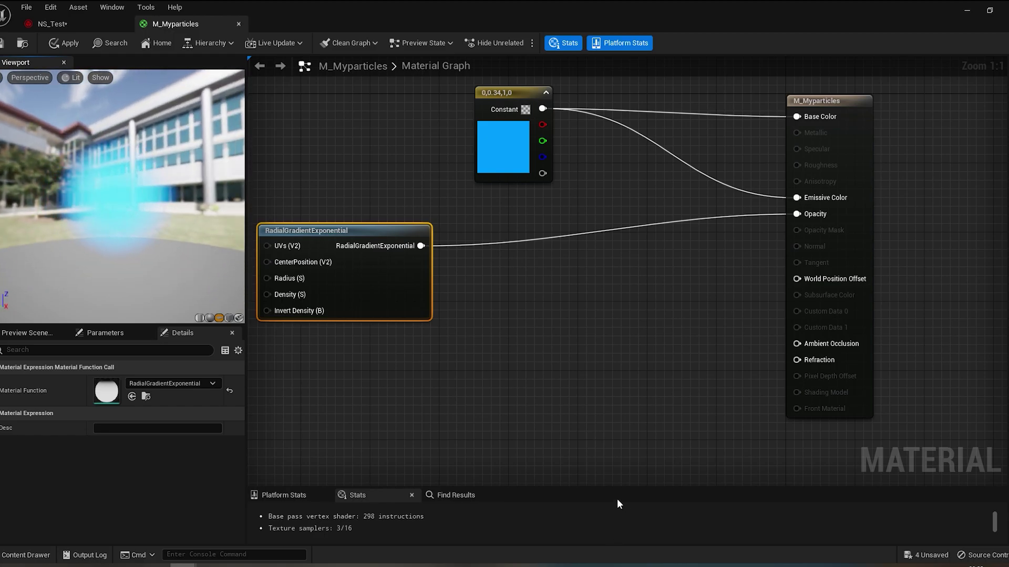
{"action": "right_click_drag", "start_coordinate": [524, 386], "coordinate": [710, 386]}
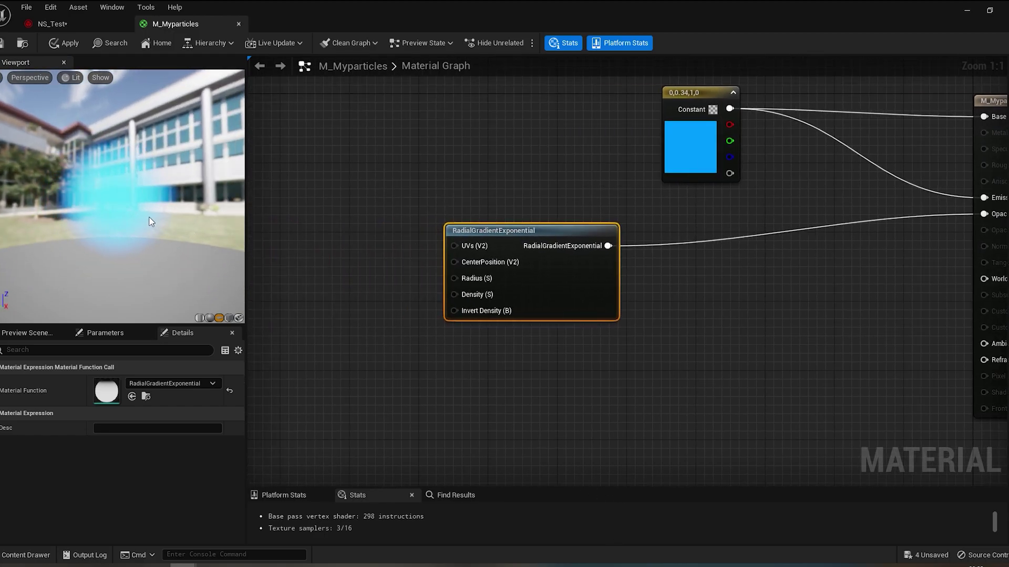
{"action": "left_click_drag", "start_coordinate": [152, 222], "coordinate": [119, 164]}
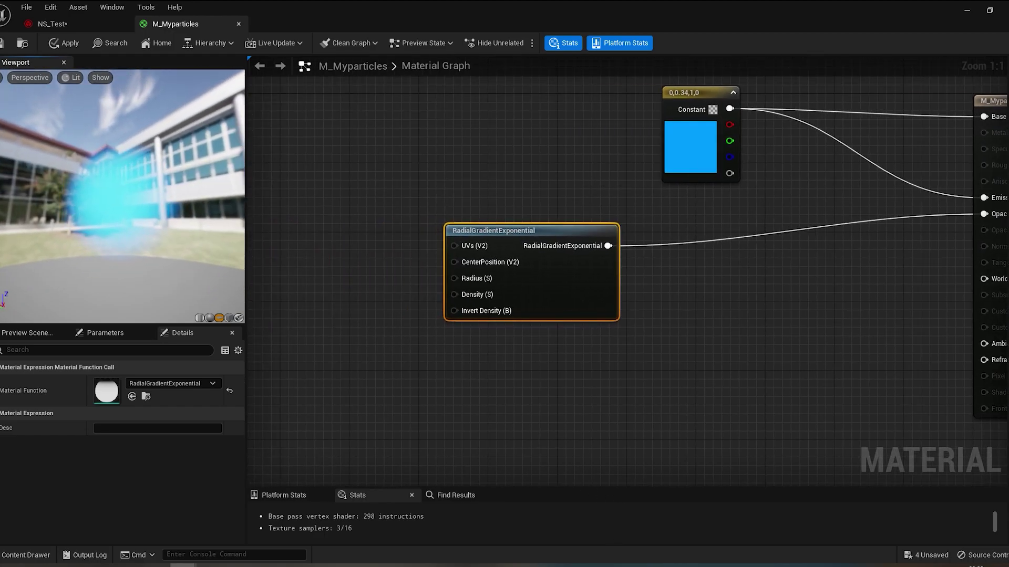
{"action": "left_click", "coordinate": [329, 313]}
Add a Constant node with value 8 wired into the gradient's Density.
{"action": "right_click", "coordinate": [340, 290]}
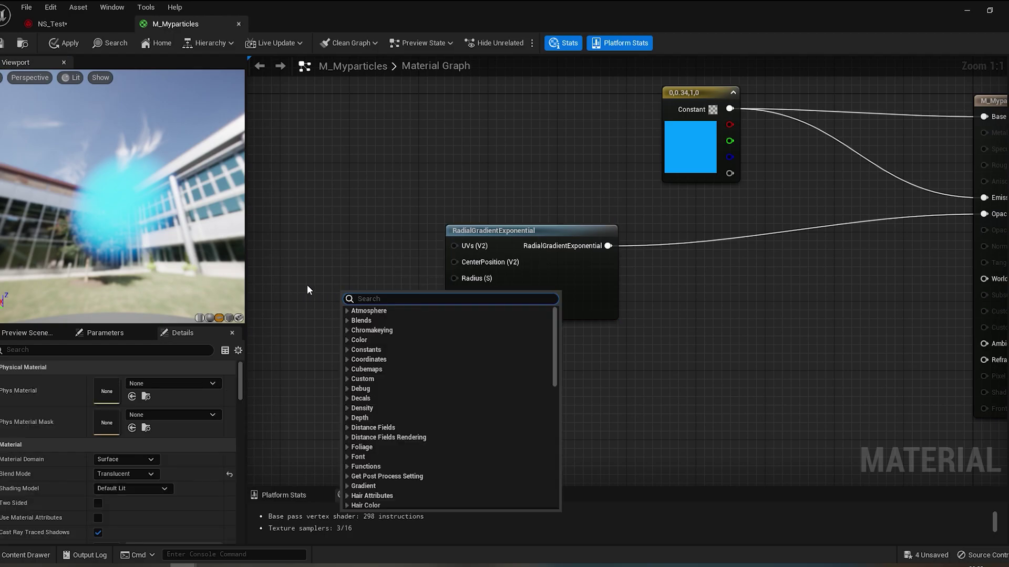
{"action": "left_click", "coordinate": [307, 285]}
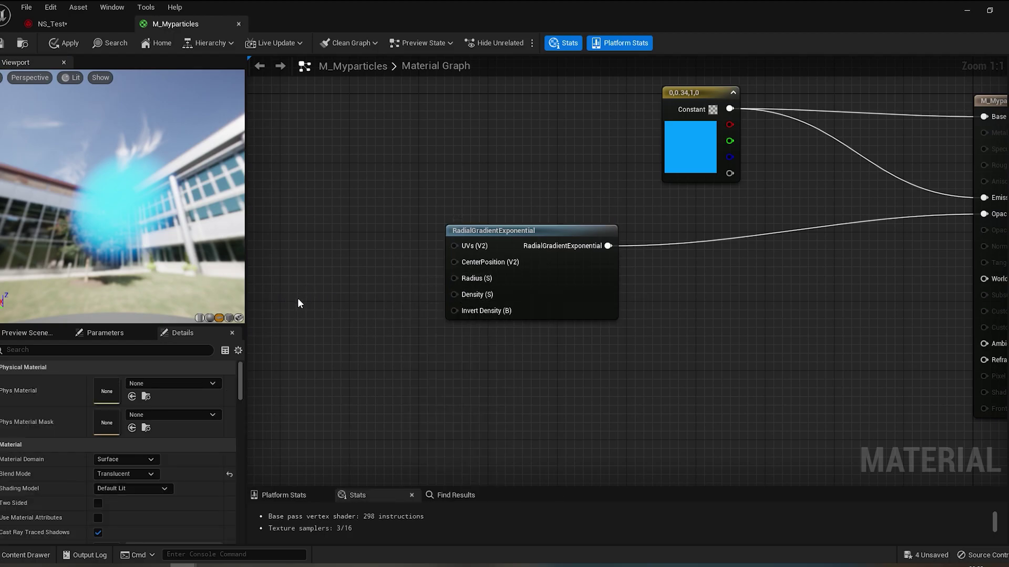
{"action": "key", "text": "1"}
{"action": "left_click", "coordinate": [290, 278]}
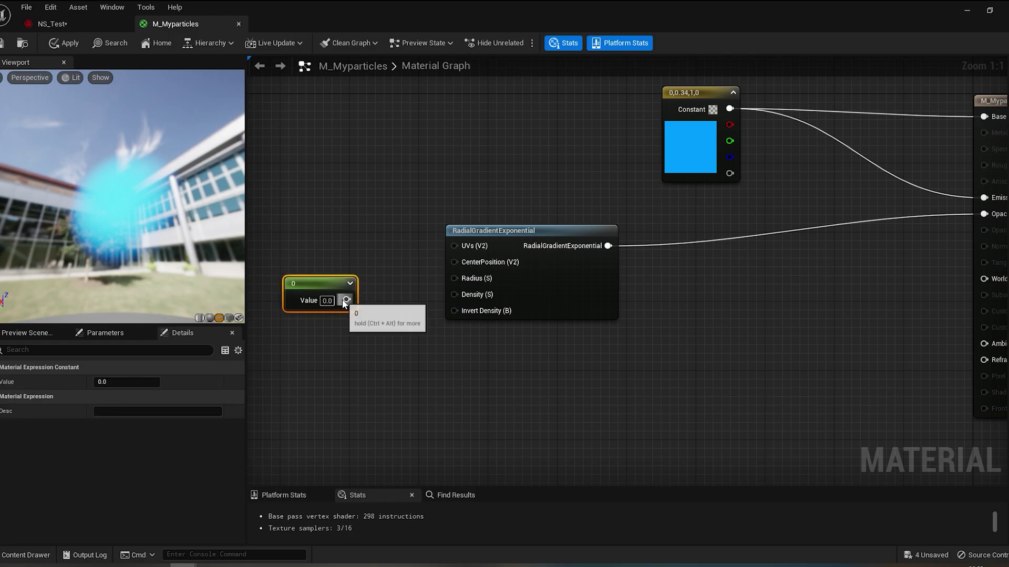
{"action": "left_click_drag", "start_coordinate": [347, 300], "coordinate": [454, 295]}
{"action": "left_click", "coordinate": [326, 301]}
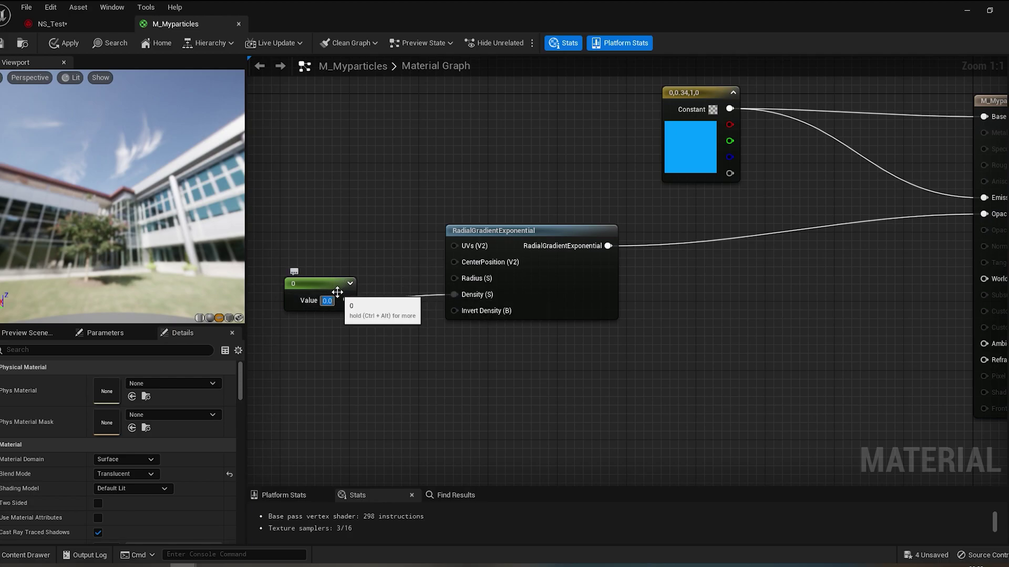
{"action": "type", "text": "8"}
Reposition the 8 constant in the graph and save the material.
{"action": "mouse_move", "coordinate": [138, 241]}
{"action": "left_mouse_down"}
{"action": "mouse_move", "coordinate": [116, 239]}
{"action": "mouse_move", "coordinate": [121, 210]}
{"action": "left_mouse_up"}
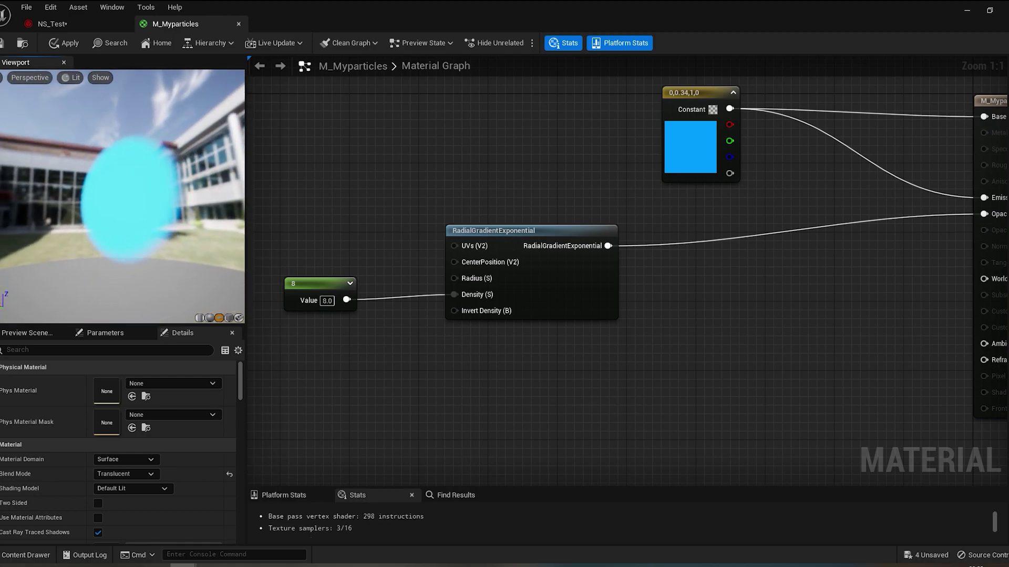
{"action": "right_click_drag", "start_coordinate": [312, 275], "coordinate": [468, 277]}
{"action": "left_click", "coordinate": [428, 281]}
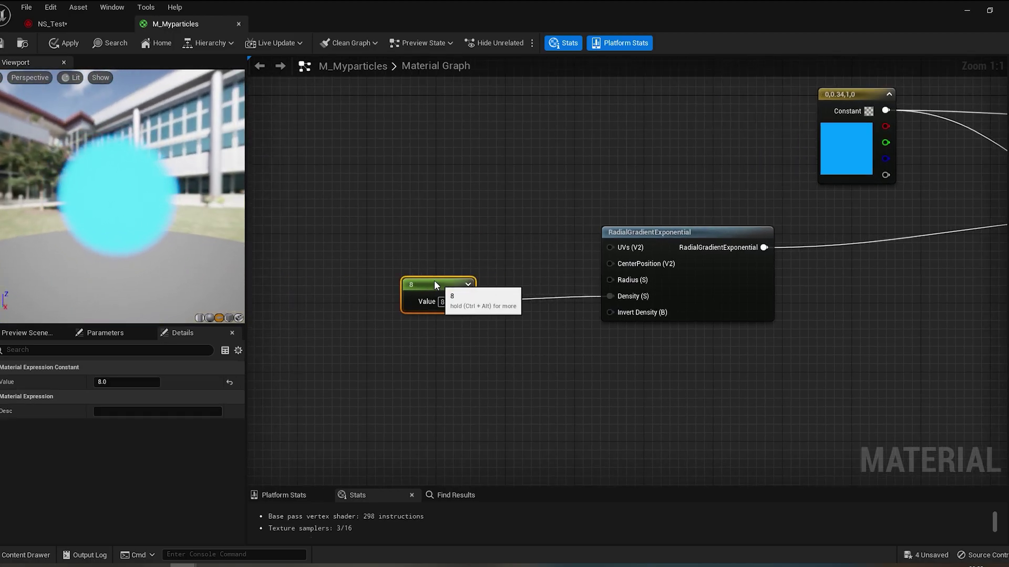
{"action": "left_click_drag", "start_coordinate": [424, 282], "coordinate": [407, 274]}
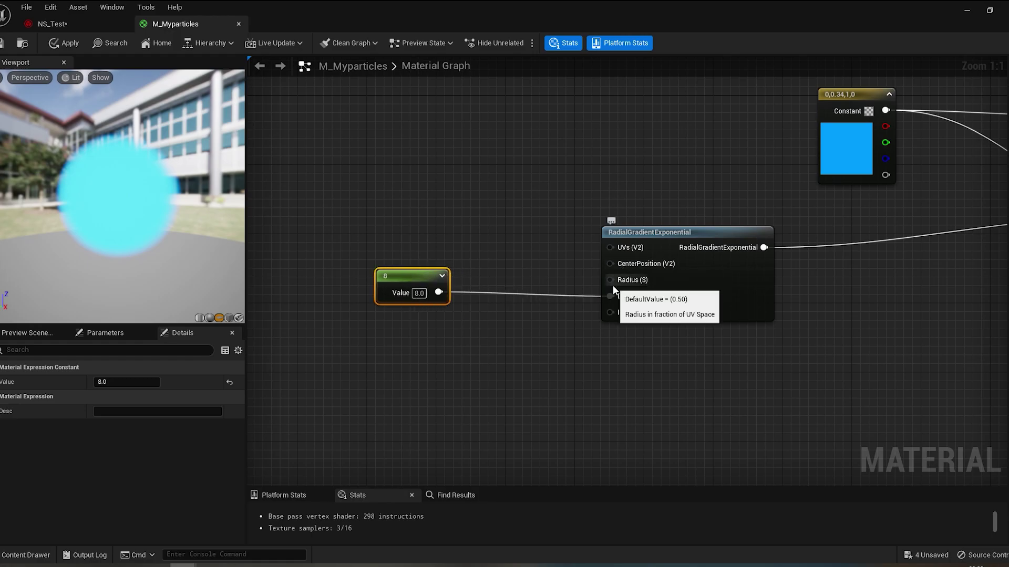
{"action": "right_click_drag", "start_coordinate": [582, 315], "coordinate": [404, 284]}
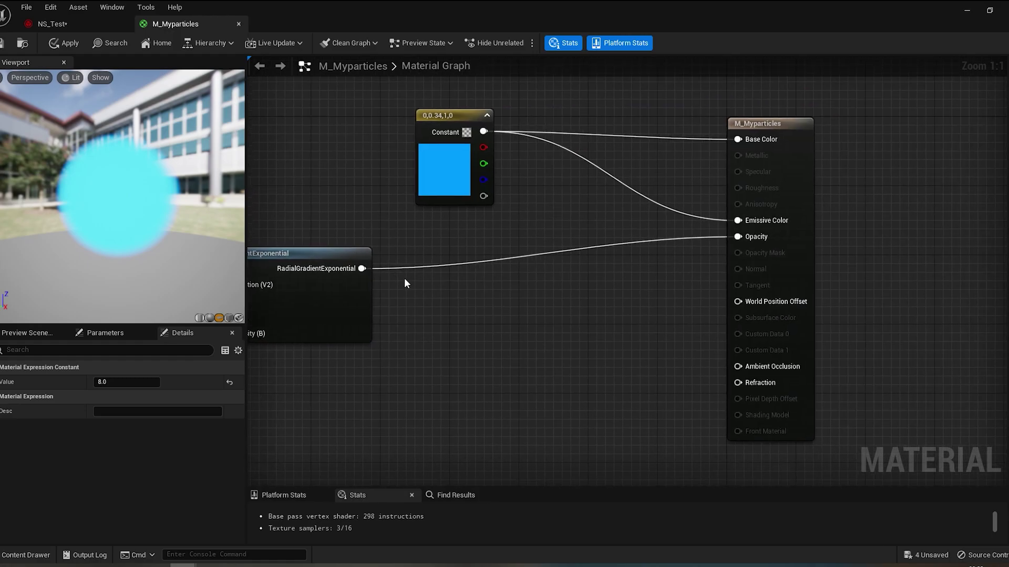
{"action": "left_click", "coordinate": [5, 44]}
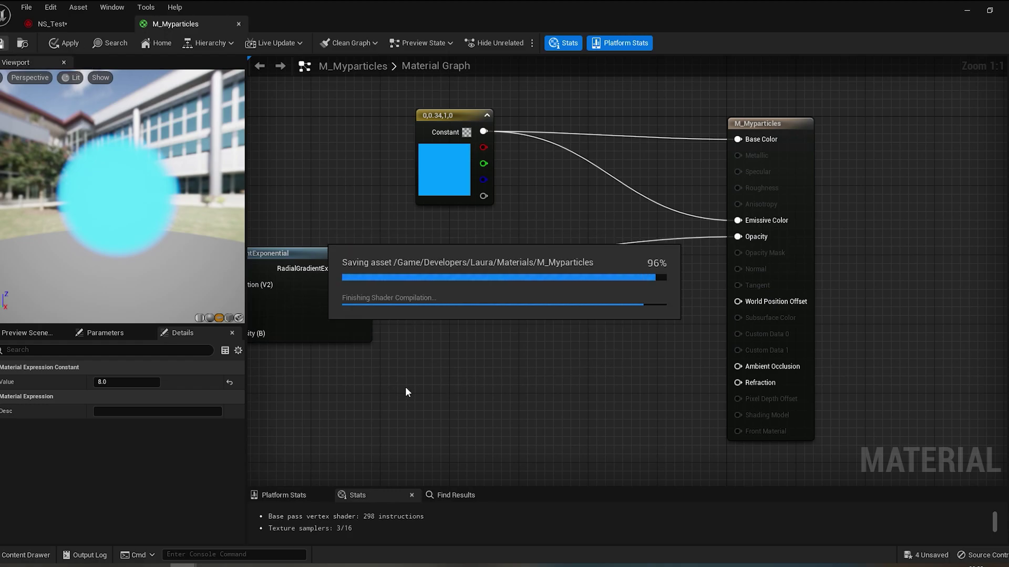
Remove stray extra constant nodes and save M_Myparticles again.
{"action": "right_click_drag", "start_coordinate": [405, 378], "coordinate": [531, 307]}
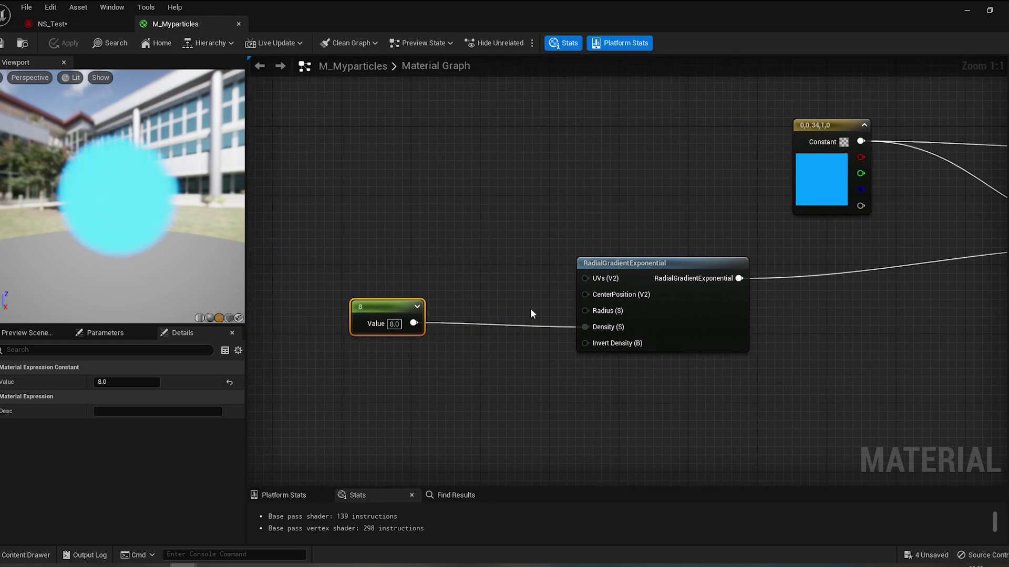
{"action": "left_click", "coordinate": [379, 380]}
{"action": "left_click", "coordinate": [368, 431]}
{"action": "left_click", "coordinate": [393, 384]}
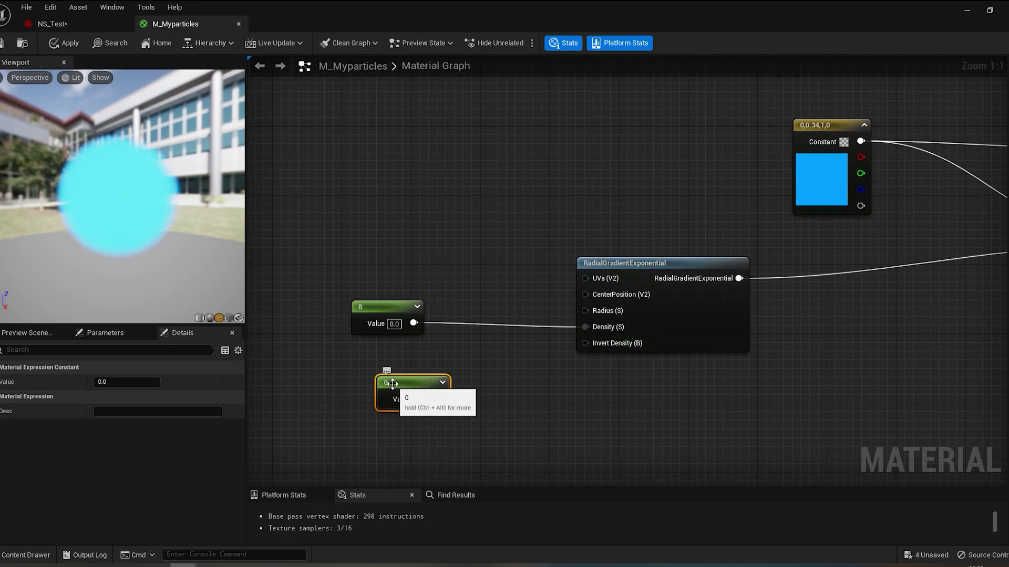
{"action": "key", "text": "Delete"}
{"action": "right_click", "coordinate": [392, 384]}
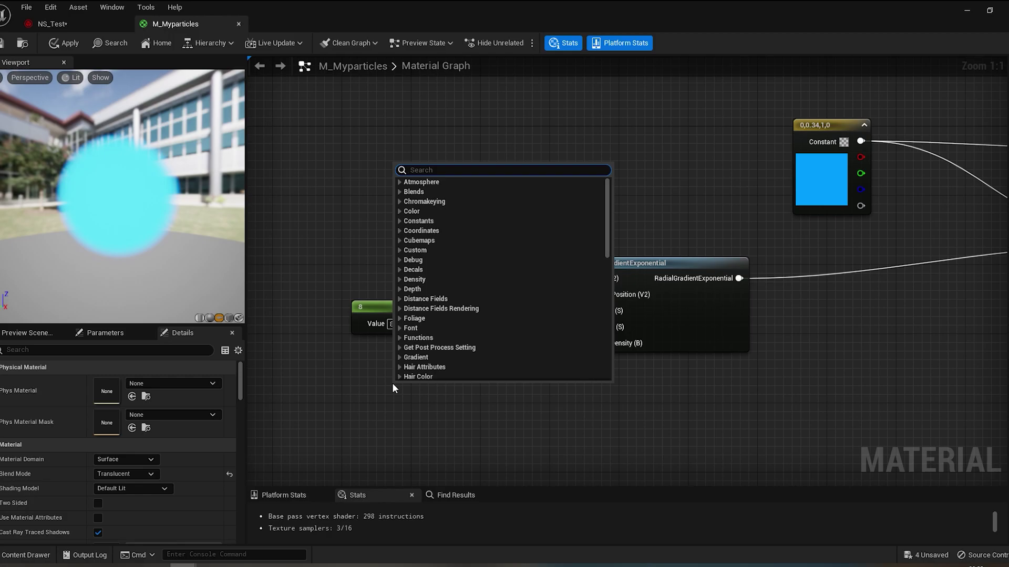
{"action": "type", "text": "consta"}
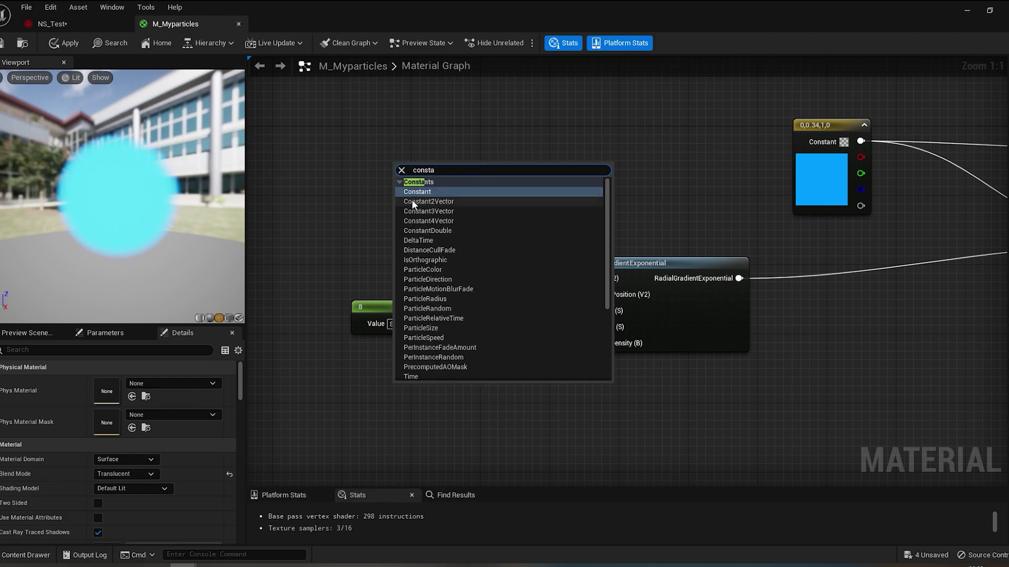
{"action": "left_click", "coordinate": [384, 217]}
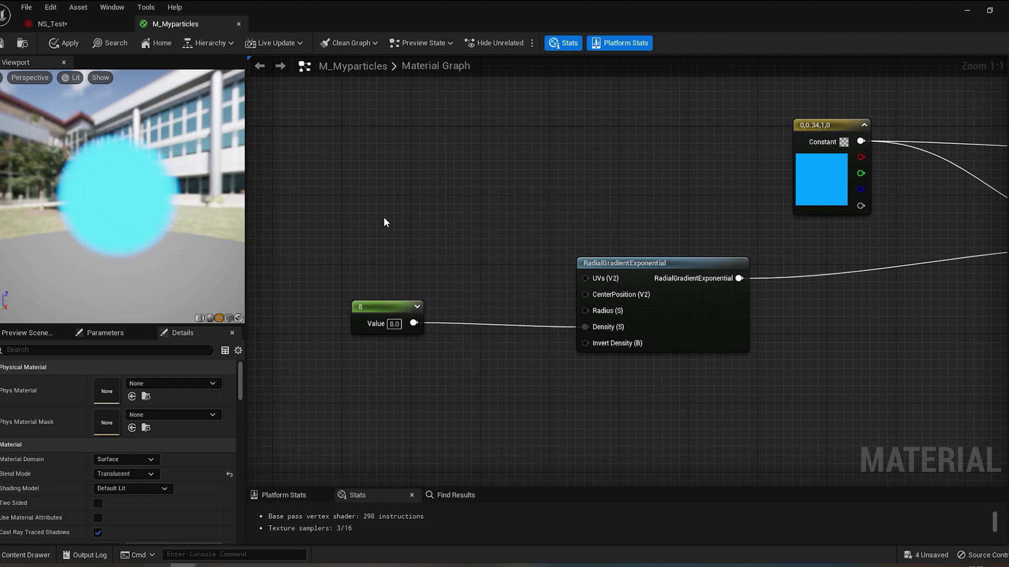
{"action": "left_click", "coordinate": [3, 47]}
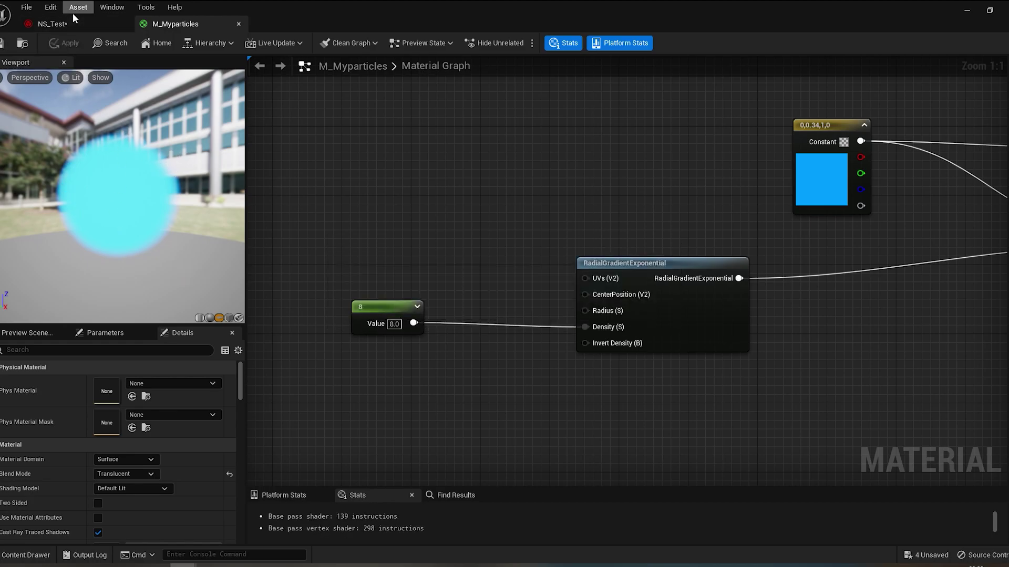
In NS_Test, hide the preview's environment backdrop and inspect the Scale Color gradient.
{"action": "left_click", "coordinate": [56, 24]}
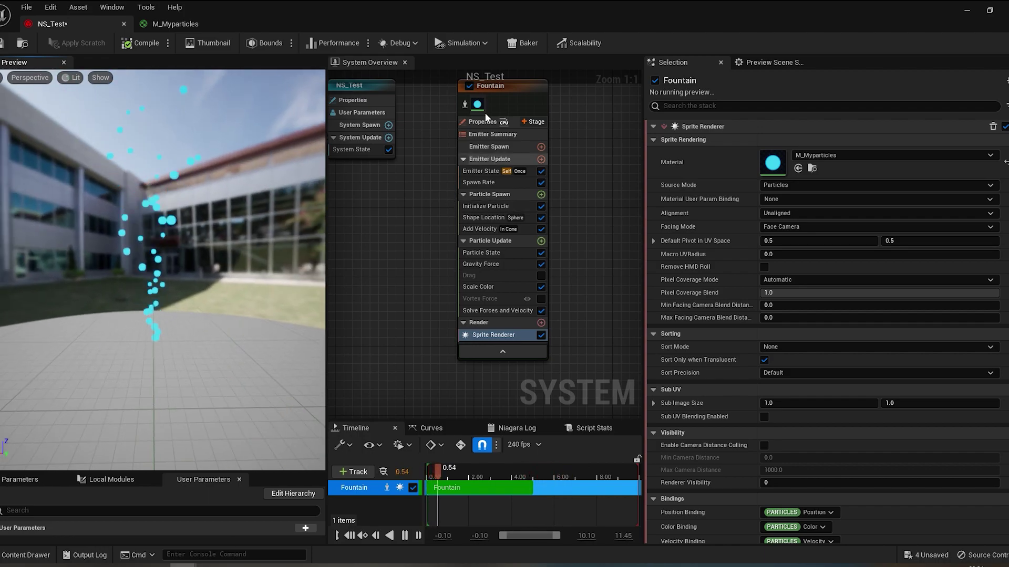
{"action": "left_click", "coordinate": [798, 62]}
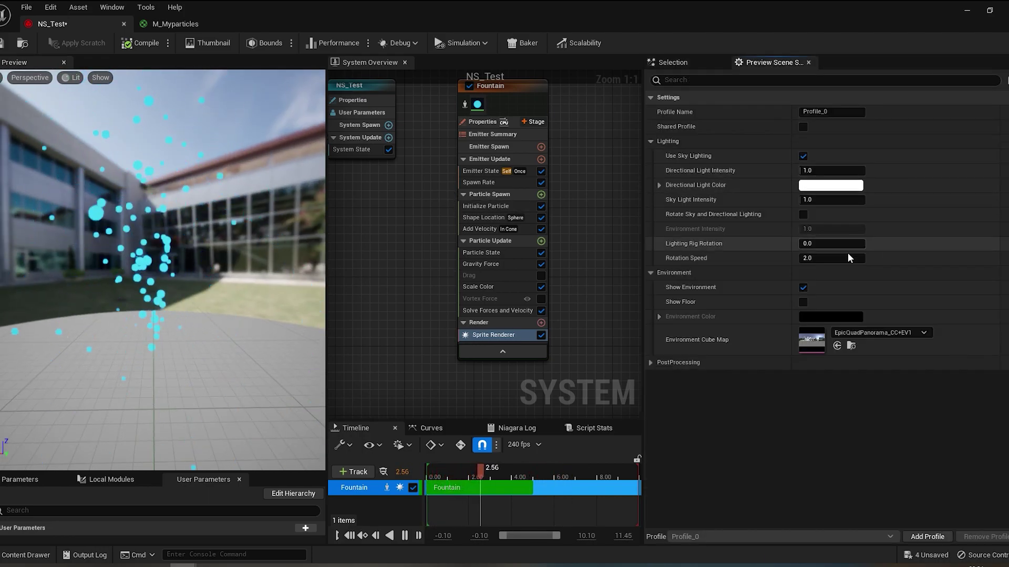
{"action": "left_click", "coordinate": [802, 288]}
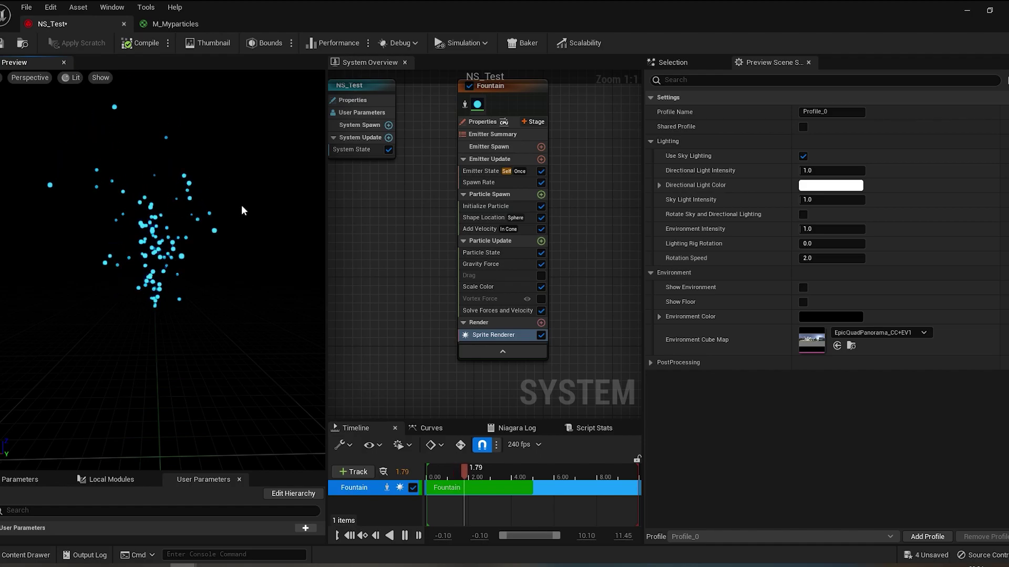
{"action": "left_click", "coordinate": [484, 289]}
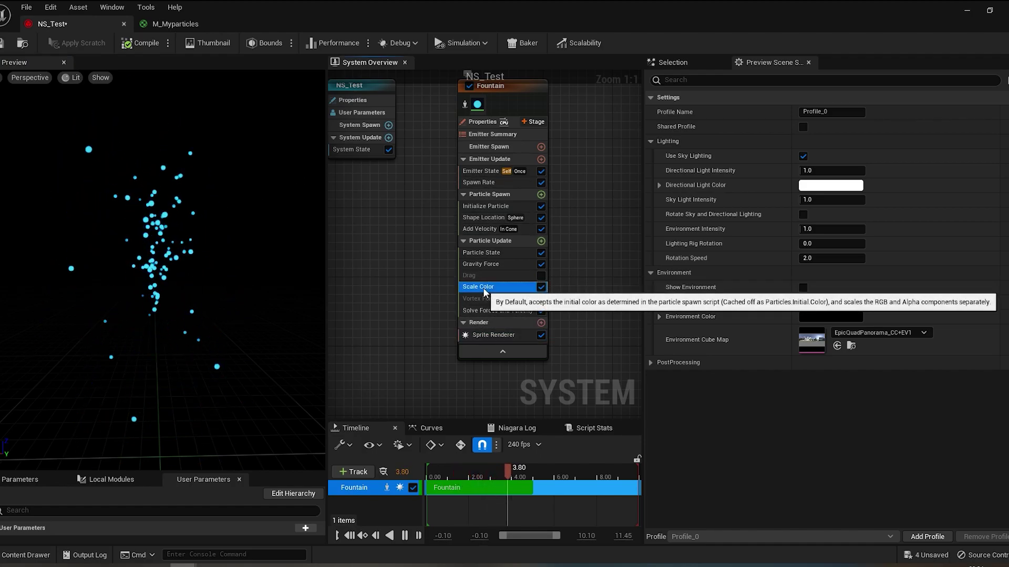
{"action": "left_click", "coordinate": [673, 62]}
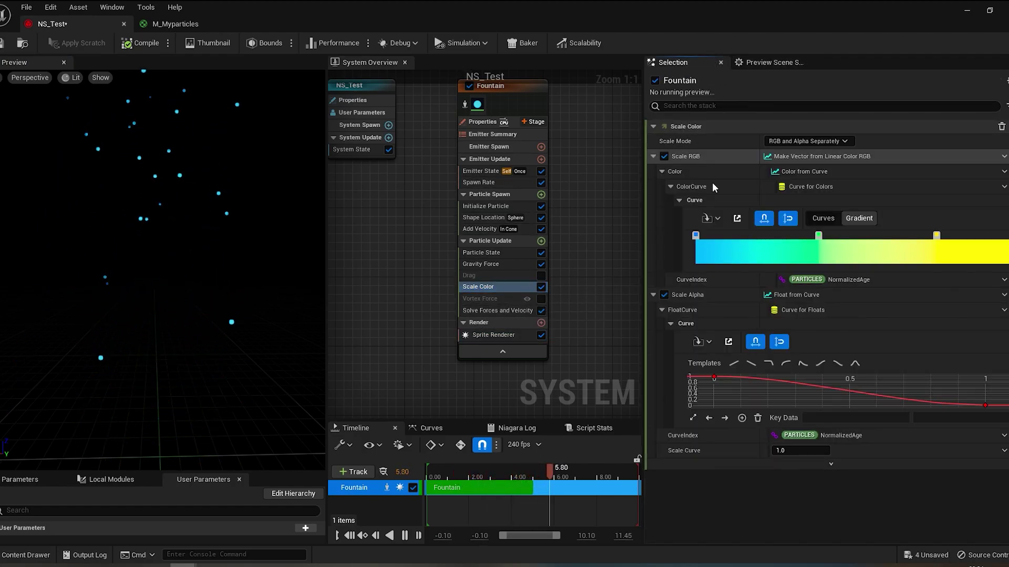
{"action": "left_click", "coordinate": [699, 249]}
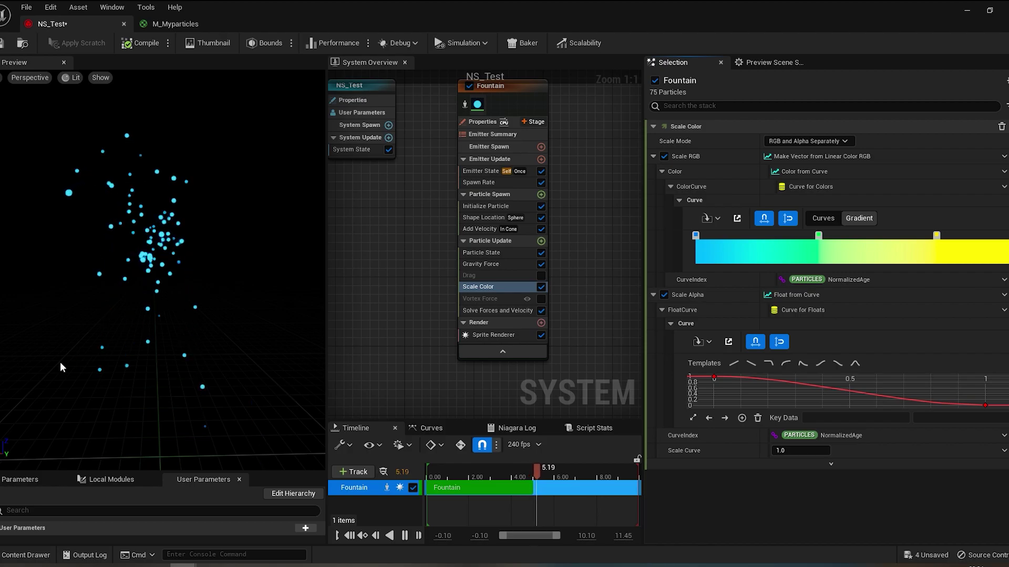
Add a Particle Color node to M_Myparticles and wire its RGB into Base Color.
{"action": "left_click", "coordinate": [175, 25]}
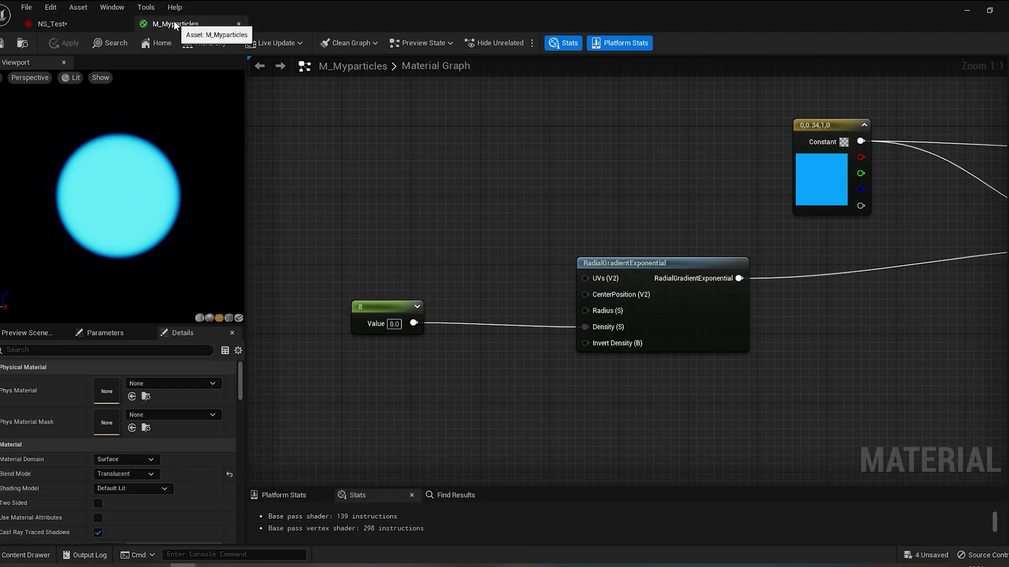
{"action": "scroll", "coordinate": [383, 142], "scroll_direction": "down", "scroll_amount": 2}
{"action": "right_click_drag", "start_coordinate": [613, 189], "coordinate": [495, 216]}
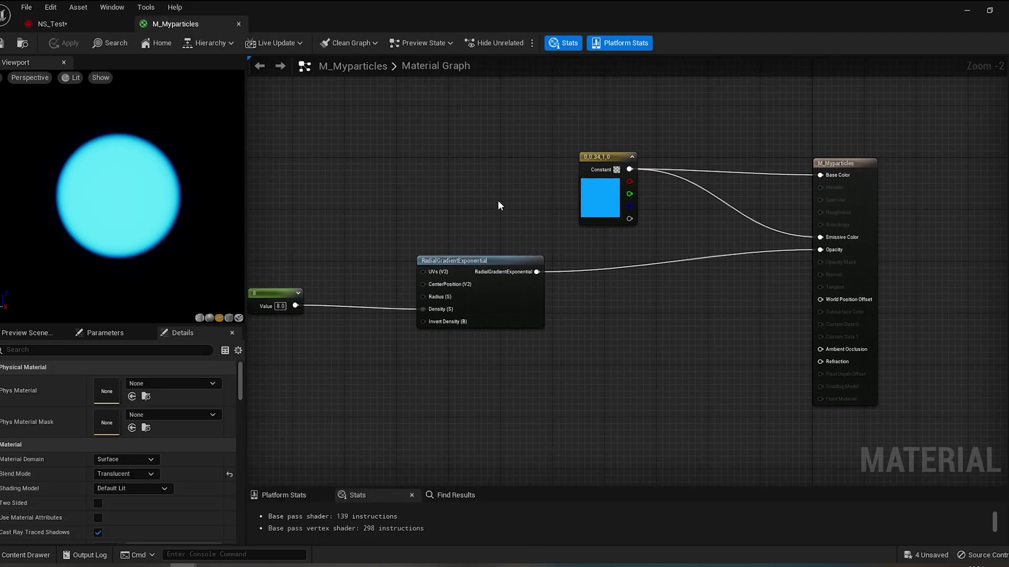
{"action": "right_click", "coordinate": [640, 388]}
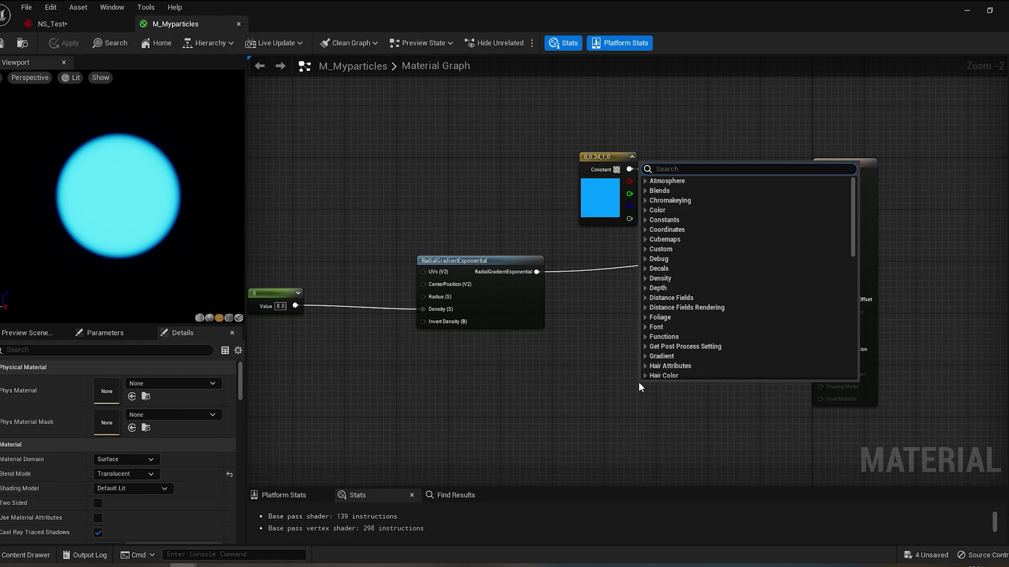
{"action": "type", "text": "part"}
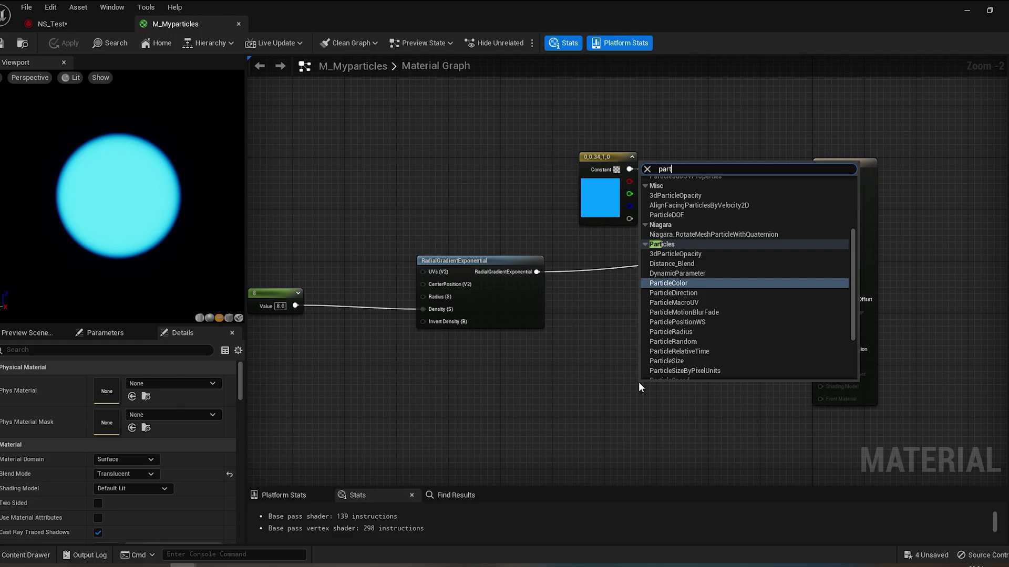
{"action": "key", "text": "Return"}
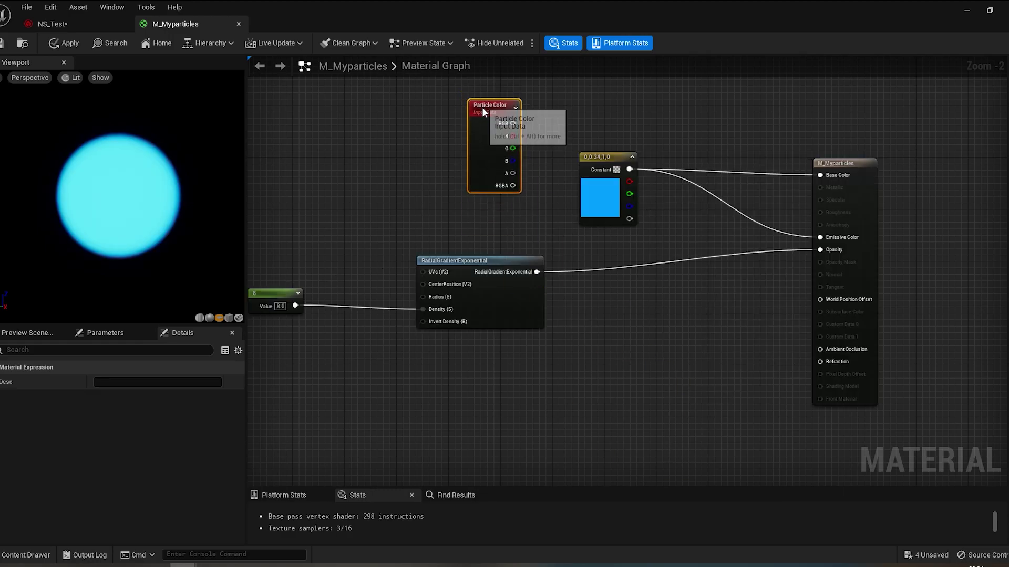
{"action": "left_click_drag", "start_coordinate": [652, 389], "coordinate": [492, 126]}
{"action": "right_click_drag", "start_coordinate": [569, 137], "coordinate": [488, 159]}
{"action": "scroll", "coordinate": [509, 174], "scroll_direction": "up", "scroll_amount": 2}
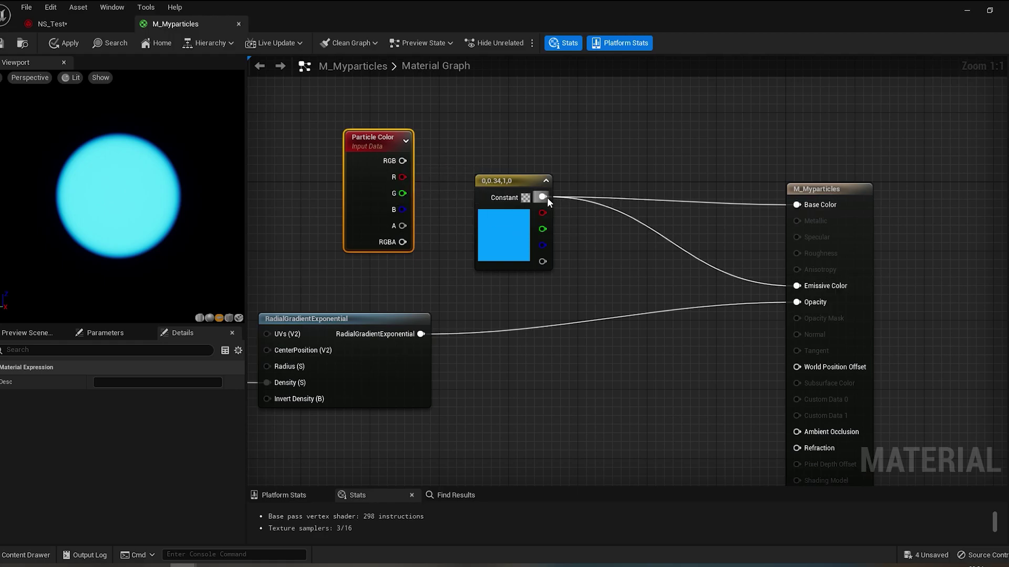
{"action": "left_click_drag", "start_coordinate": [547, 198], "coordinate": [403, 161], "text": "ctrl"}
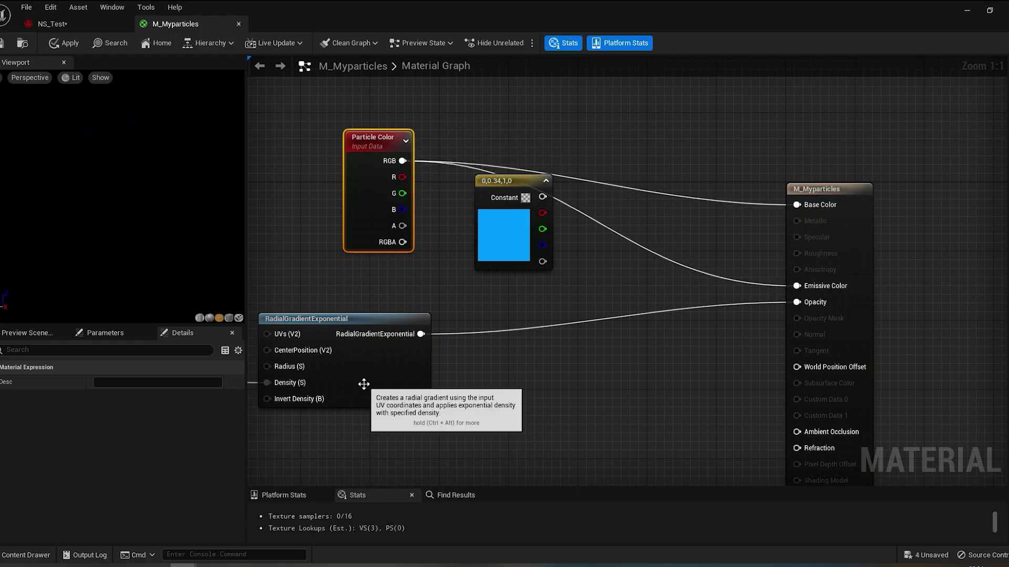
Delete and restore the blue constant, then wire Particle Color RGB into Base Color and Emissive Color.
{"action": "left_click", "coordinate": [499, 234]}
{"action": "key", "text": "Delete"}
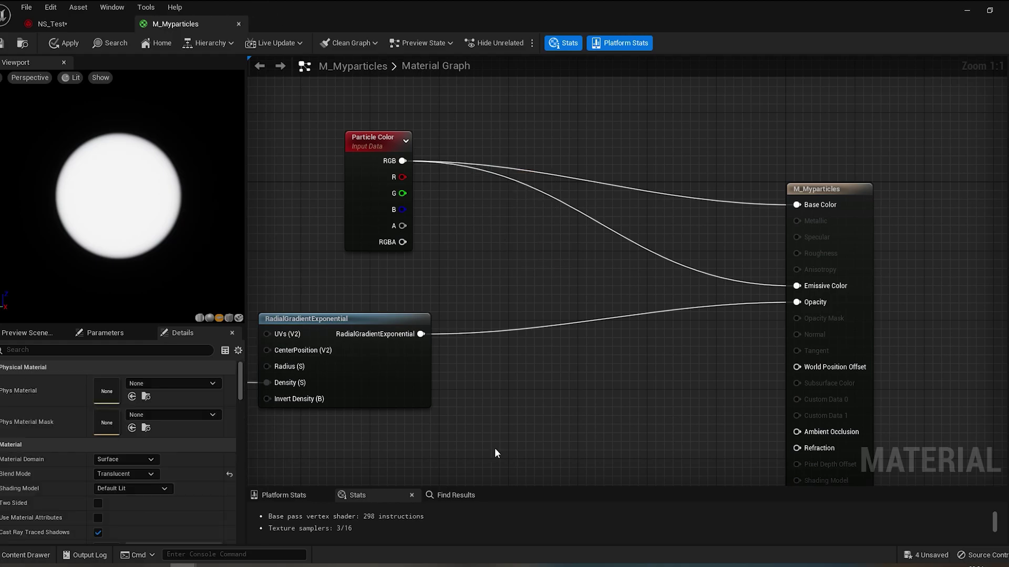
{"action": "key", "text": "ctrl+z"}
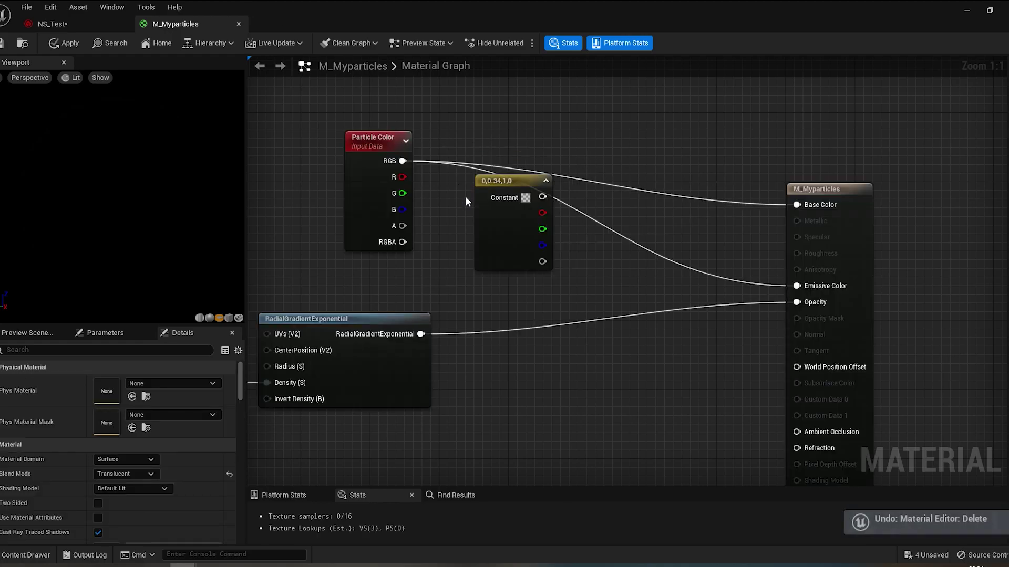
{"action": "key", "text": "ctrl+z"}
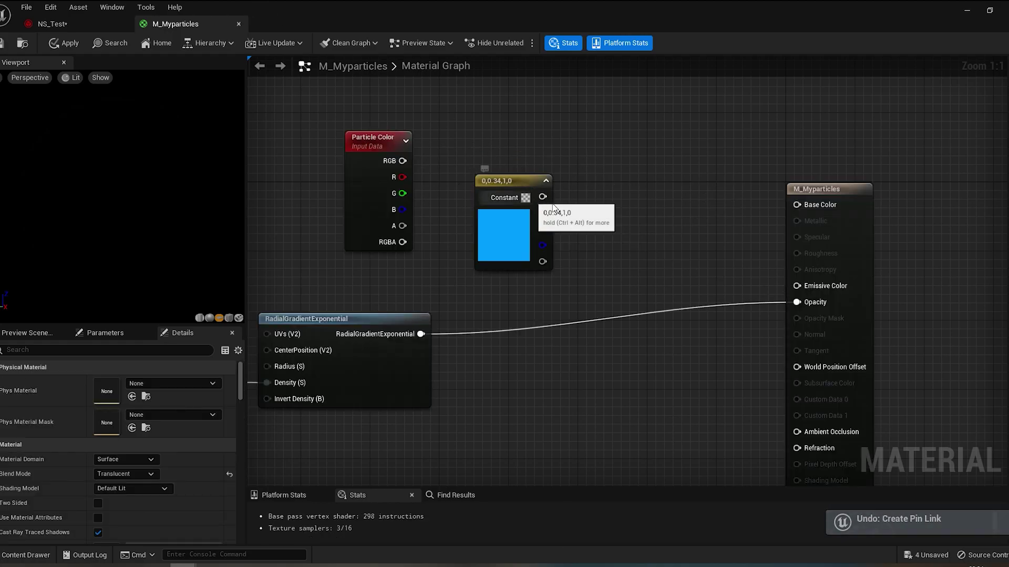
{"action": "key", "text": "ctrl+y"}
{"action": "left_click_drag", "start_coordinate": [402, 161], "coordinate": [814, 208]}
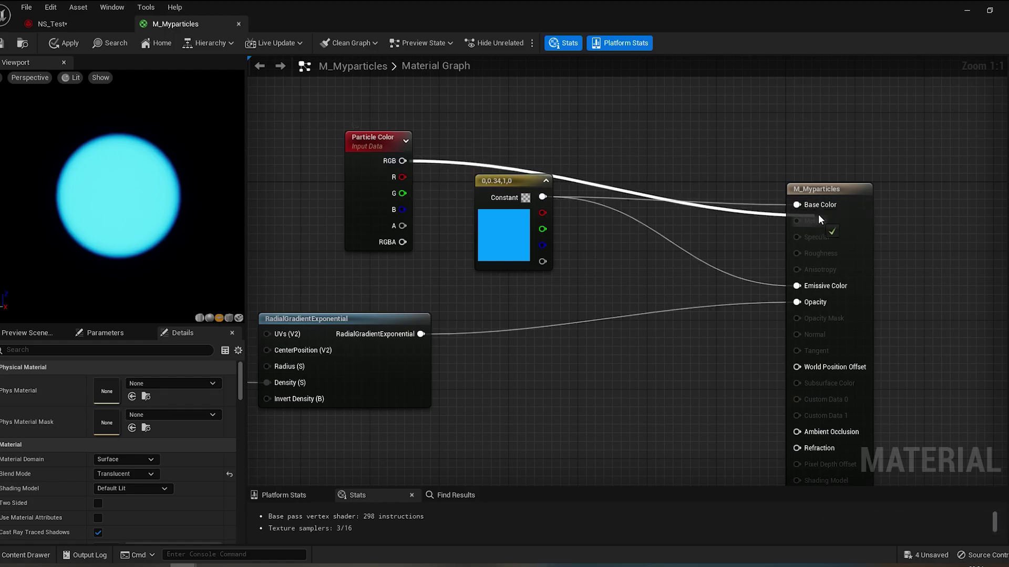
{"action": "mouse_move", "coordinate": [402, 161]}
{"action": "left_mouse_down"}
{"action": "mouse_move", "coordinate": [704, 232]}
{"action": "mouse_move", "coordinate": [797, 286]}
{"action": "left_mouse_up"}
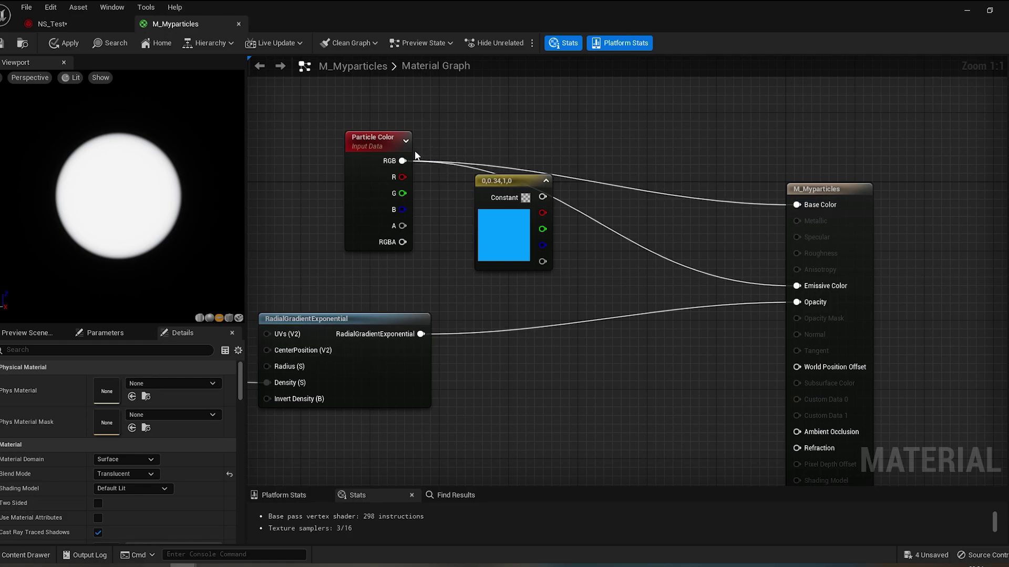
Reroute the colour wires onto RGB, delete the unused blue constant, and save M_Myparticles.
{"action": "mouse_move", "coordinate": [402, 160]}
{"action": "left_mouse_down", "text": "ctrl"}
{"action": "mouse_move", "coordinate": [460, 117]}
{"action": "mouse_move", "coordinate": [622, 122]}
{"action": "left_mouse_up", "text": "ctrl"}
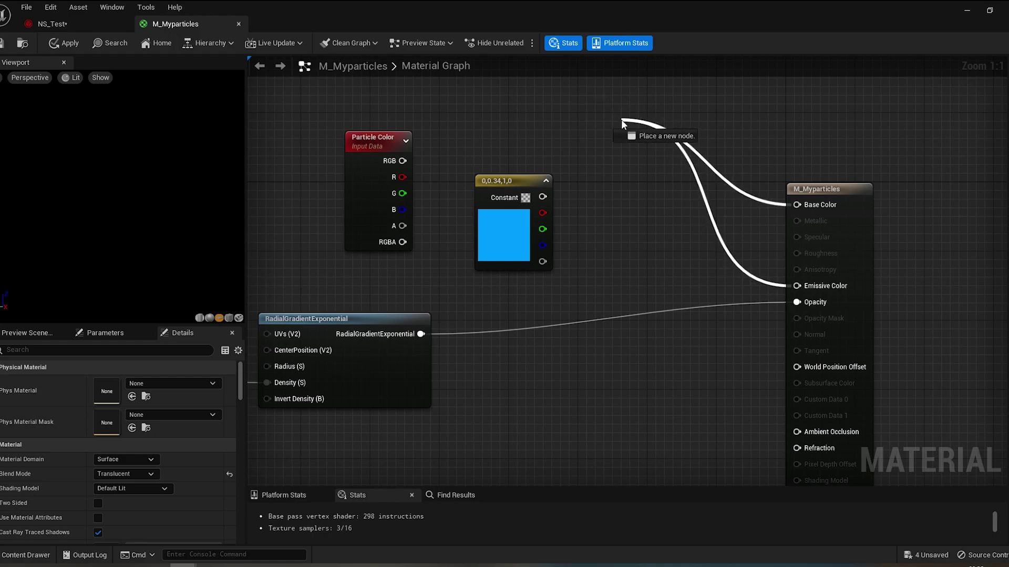
{"action": "mouse_move", "coordinate": [621, 119]}
{"action": "left_mouse_down", "text": "ctrl"}
{"action": "mouse_move", "coordinate": [539, 200]}
{"action": "mouse_move", "coordinate": [403, 164]}
{"action": "left_mouse_up", "text": "ctrl"}
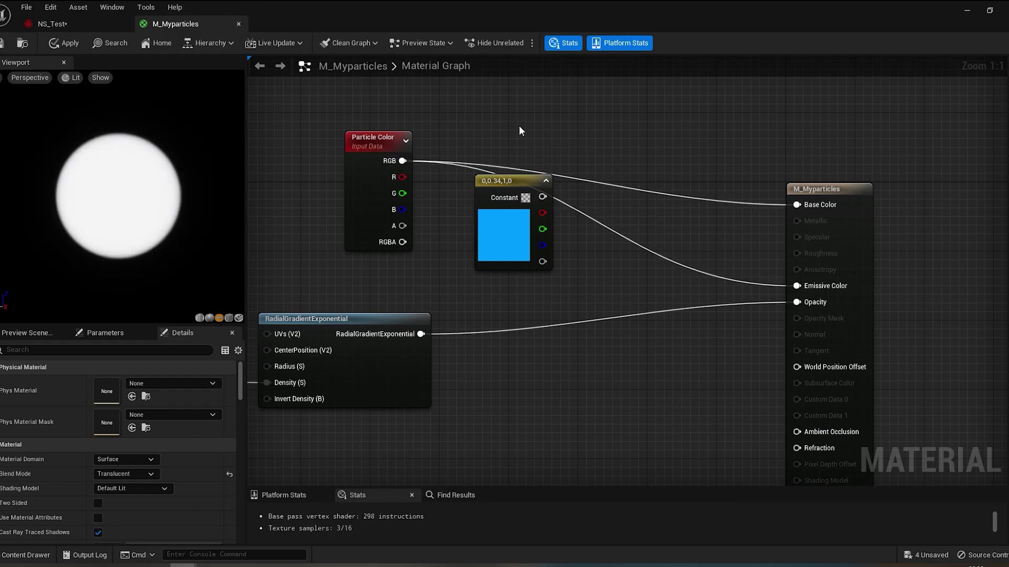
{"action": "left_click", "coordinate": [504, 178]}
{"action": "key", "text": "Delete"}
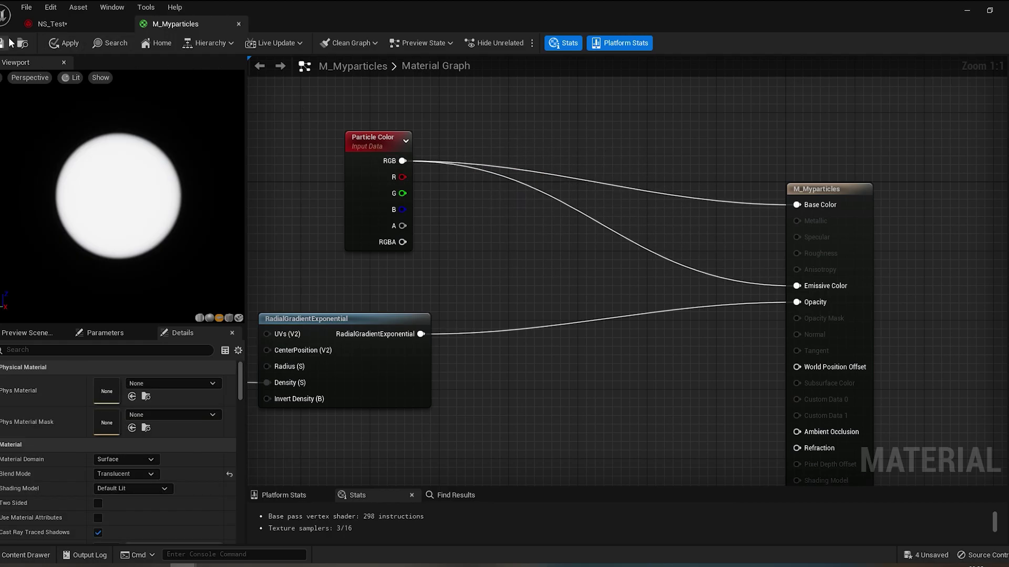
{"action": "left_click", "coordinate": [10, 42]}
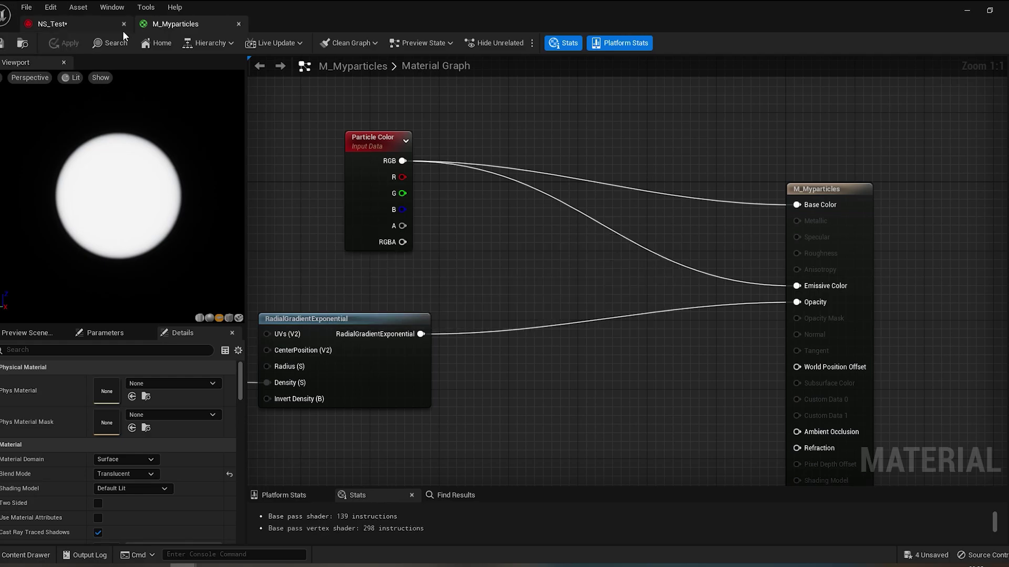
{"action": "left_click", "coordinate": [62, 30]}
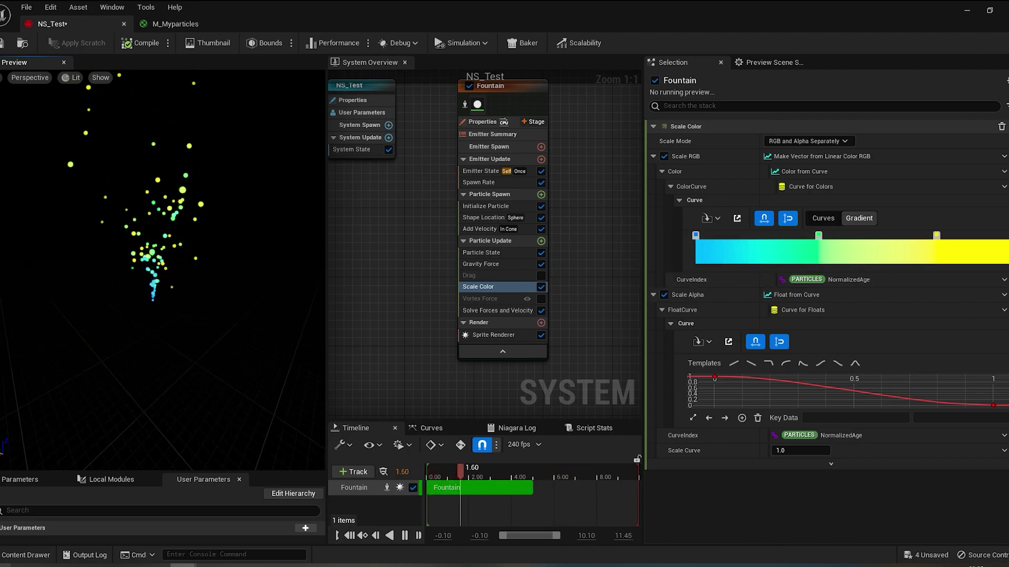
{"action": "left_click", "coordinate": [166, 25]}
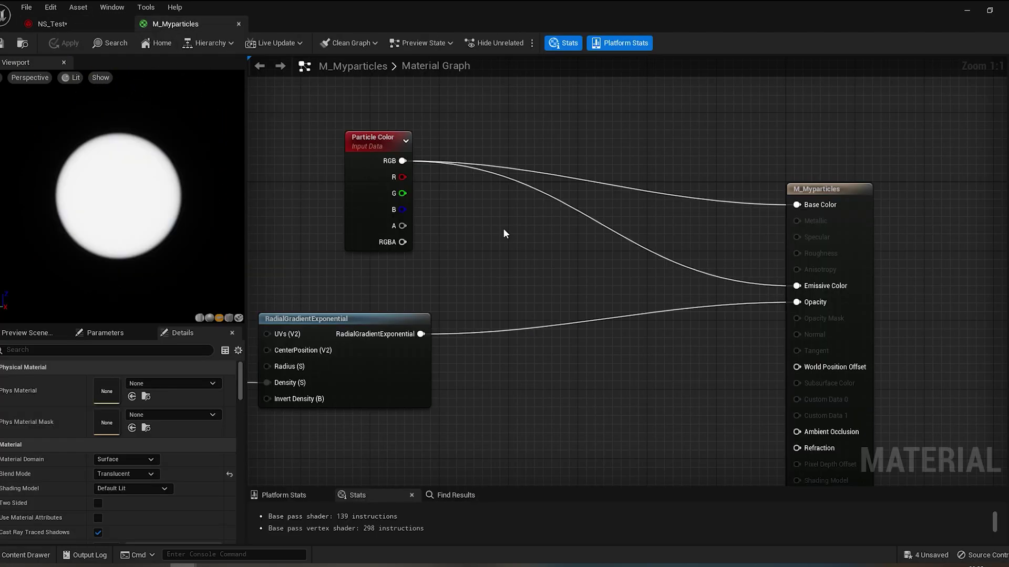
{"action": "left_click", "coordinate": [79, 24]}
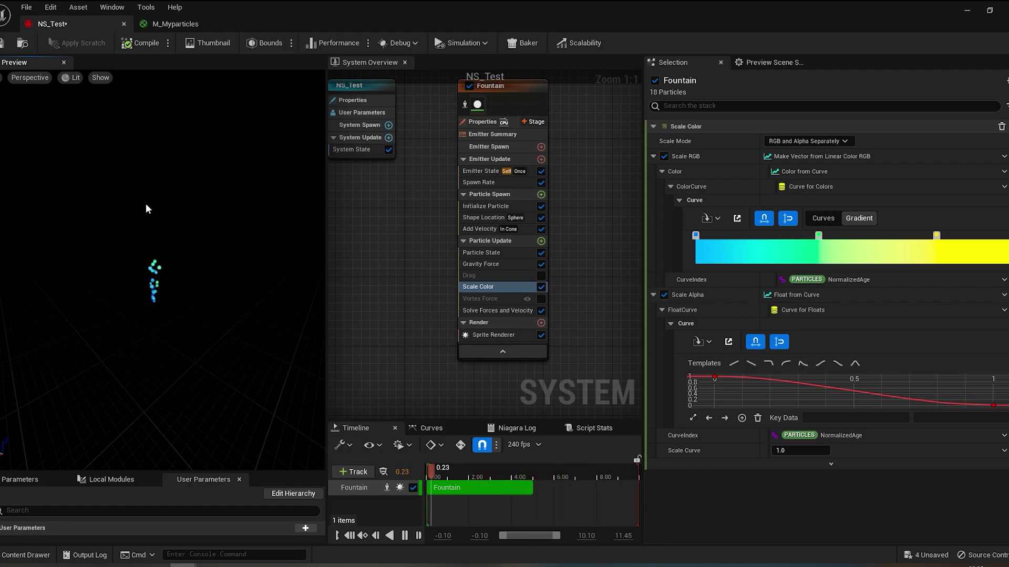
{"action": "left_click", "coordinate": [175, 25]}
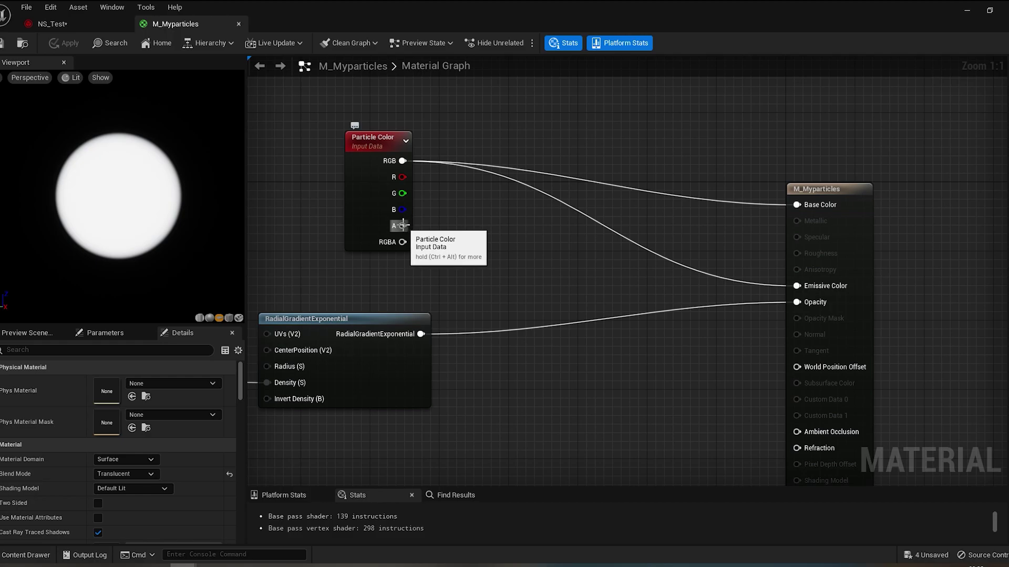
Add a Multiply node fed by the Particle Color alpha.
{"action": "left_click_drag", "start_coordinate": [403, 226], "coordinate": [532, 276]}
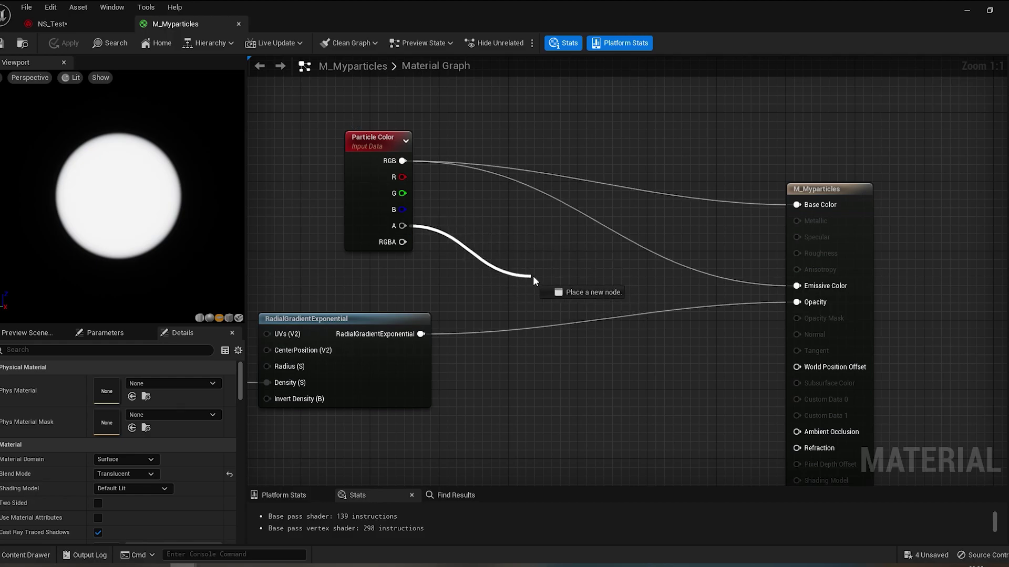
{"action": "left_click_drag", "start_coordinate": [533, 276], "coordinate": [540, 284]}
{"action": "type", "text": "mul"}
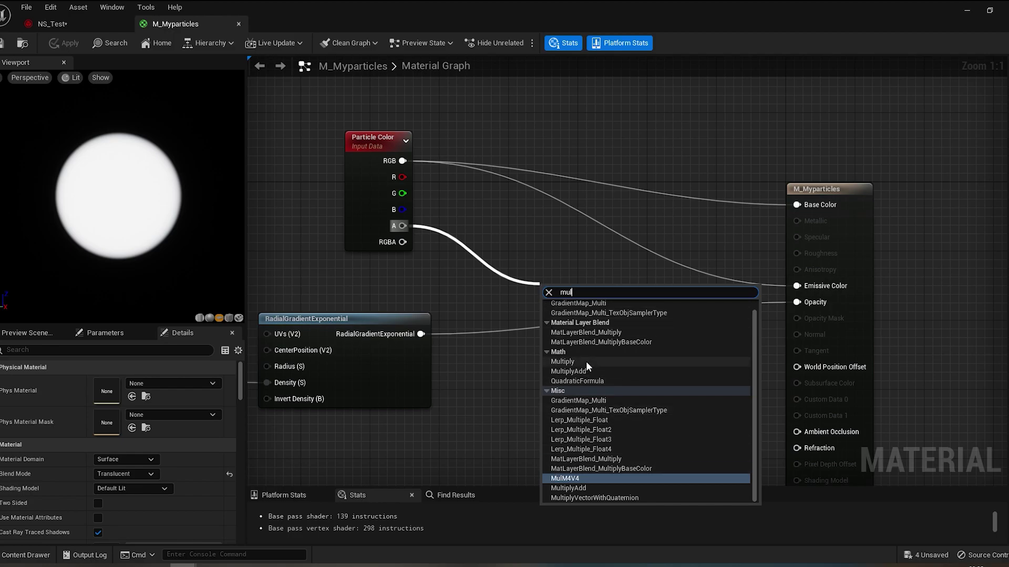
{"action": "left_click", "coordinate": [585, 362]}
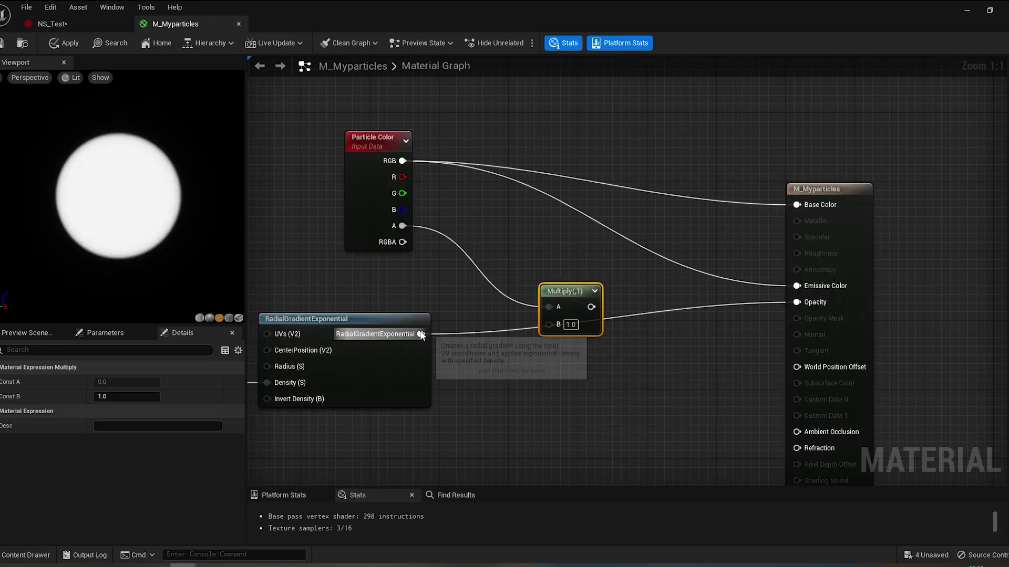
Feed the RadialGradientExponential node into Multiply B, then preview the NS_Test particles.
{"action": "right_click_drag", "start_coordinate": [515, 318], "coordinate": [773, 265]}
{"action": "right_click", "coordinate": [619, 265]}
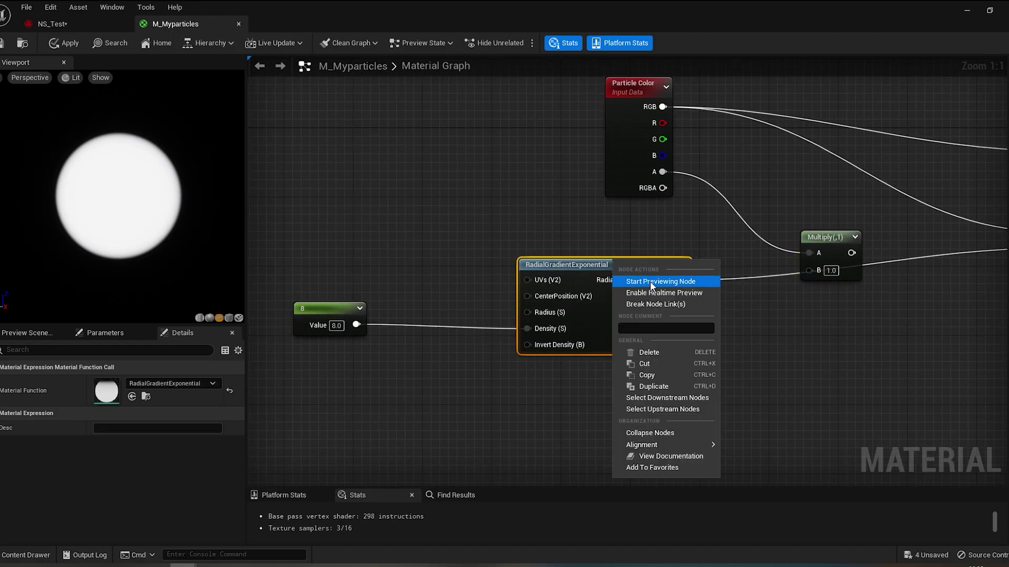
{"action": "right_click_drag", "start_coordinate": [633, 220], "coordinate": [439, 244]}
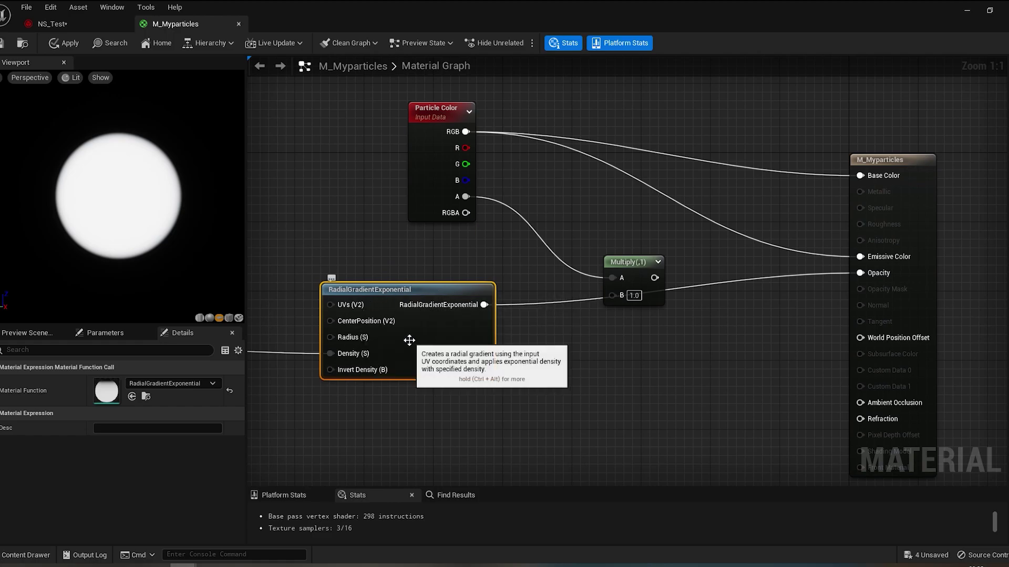
{"action": "mouse_move", "coordinate": [484, 305]}
{"action": "left_mouse_down"}
{"action": "mouse_move", "coordinate": [711, 273]}
{"action": "mouse_move", "coordinate": [873, 274]}
{"action": "left_mouse_up"}
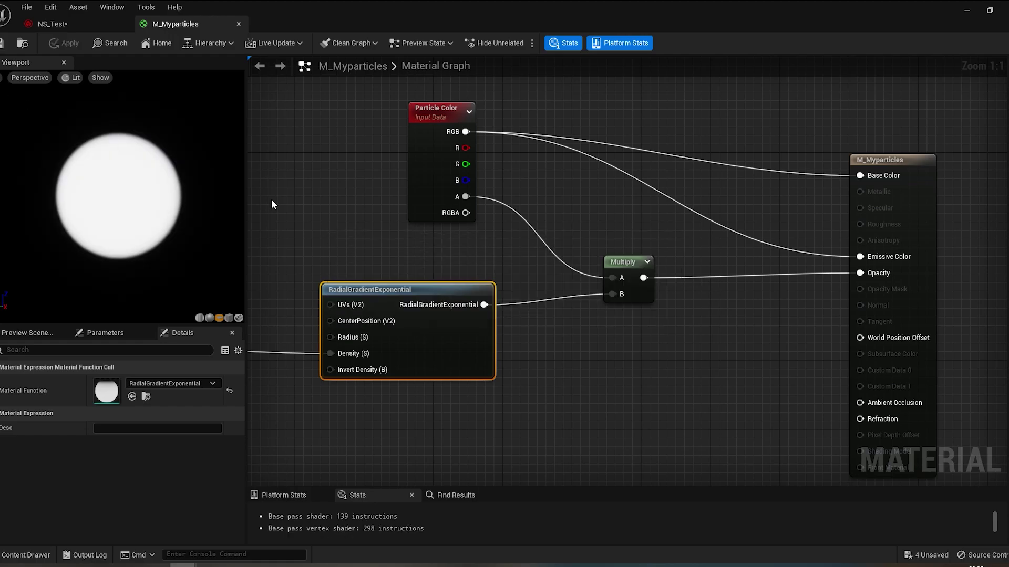
{"action": "left_click", "coordinate": [63, 23]}
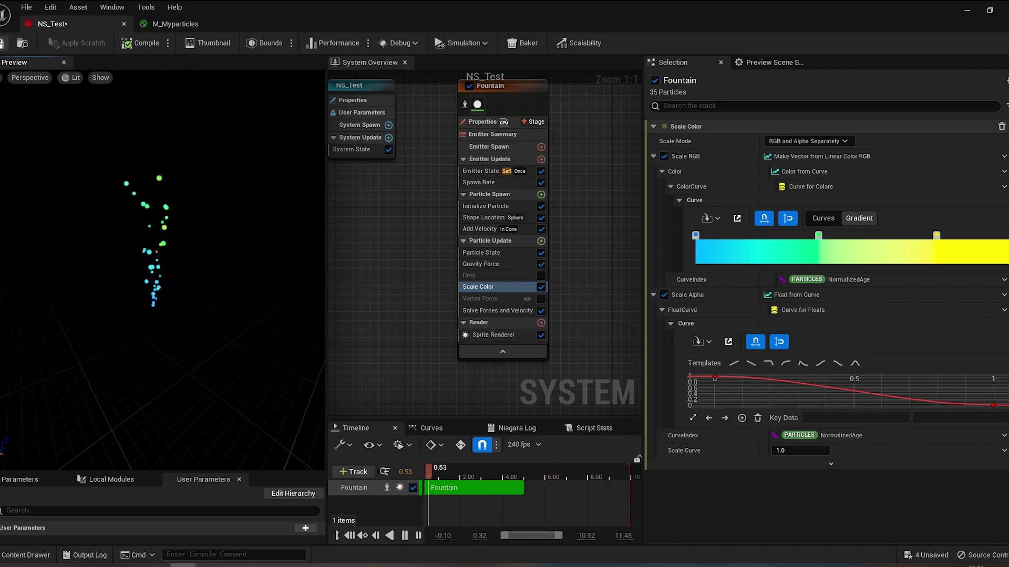
Save NS_Test and close the NS_Test and M_Myparticles editors.
{"action": "key", "text": "ctrl+s"}
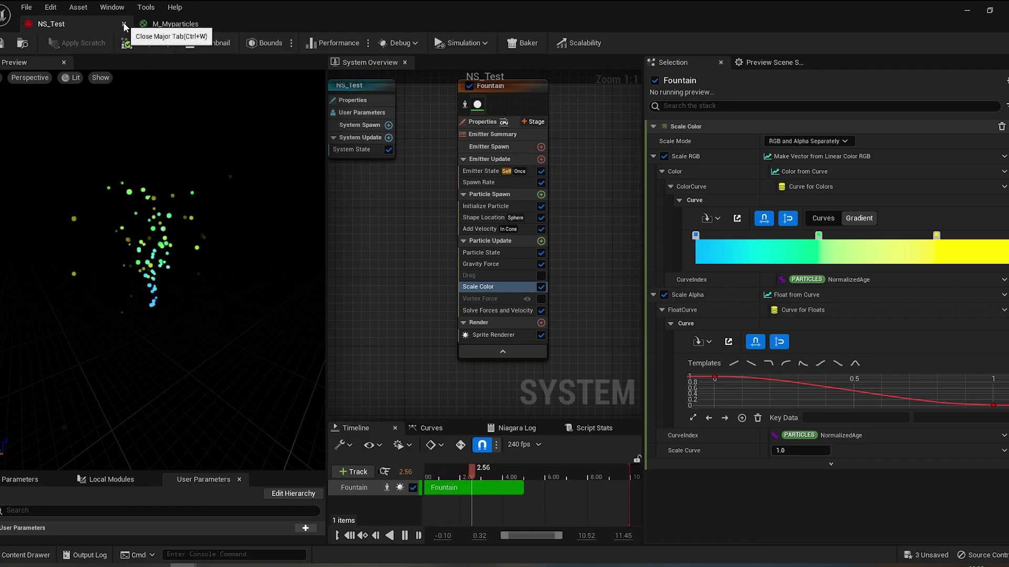
{"action": "left_click", "coordinate": [491, 335]}
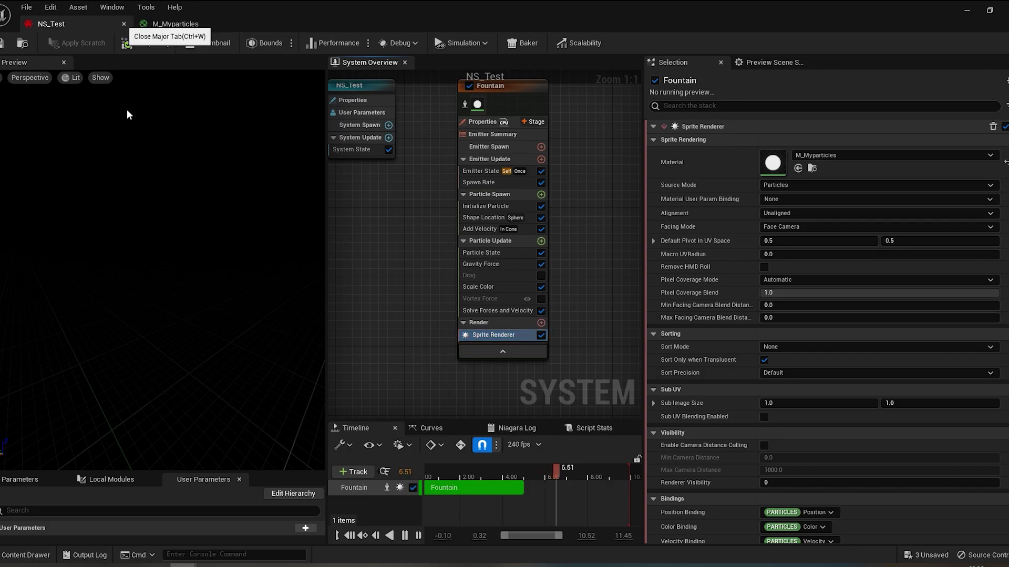
{"action": "left_click", "coordinate": [124, 24]}
{"action": "left_click", "coordinate": [123, 24]}
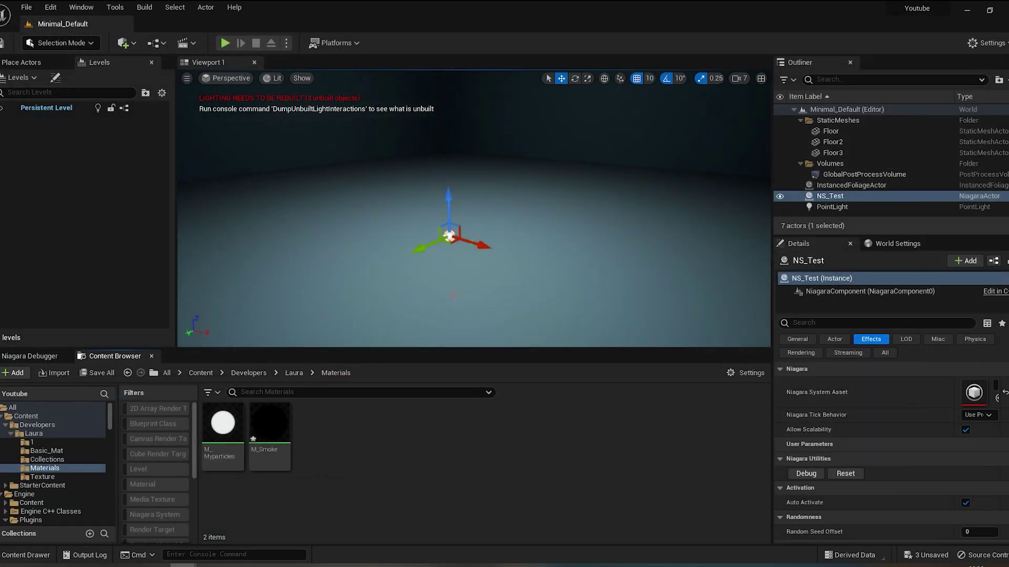
Place an NS_Smoke actor in the level from the Content Browser.
{"action": "right_click_drag", "start_coordinate": [473, 237], "coordinate": [447, 236]}
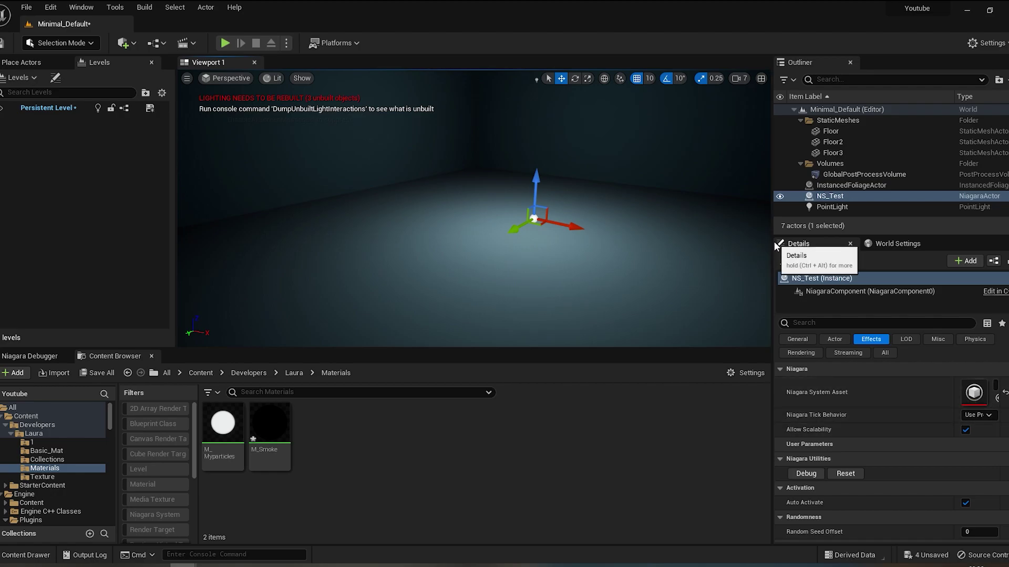
{"action": "left_click_drag", "start_coordinate": [774, 245], "coordinate": [670, 246]}
{"action": "left_click", "coordinate": [988, 385]}
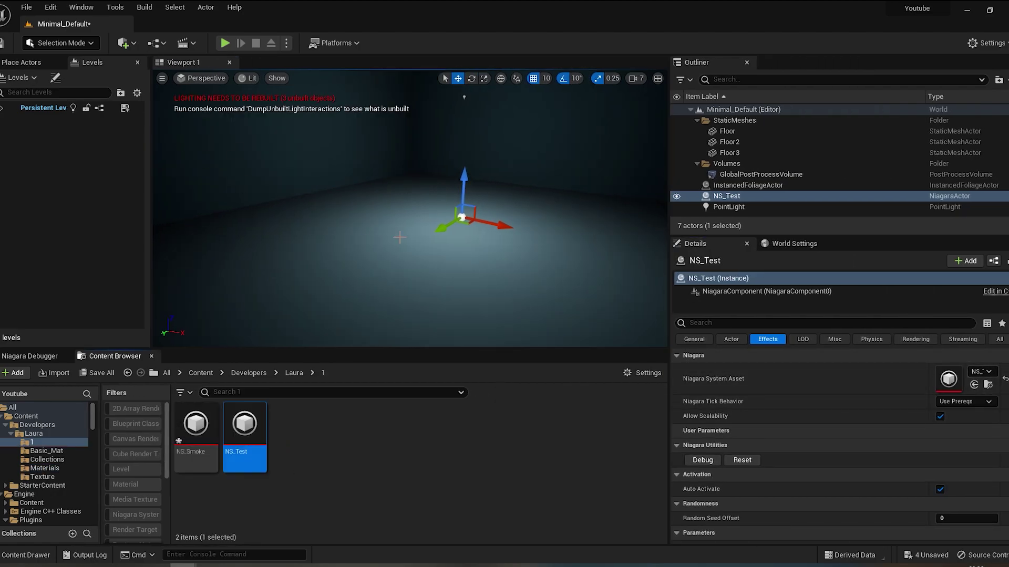
{"action": "left_click_drag", "start_coordinate": [195, 425], "coordinate": [238, 146]}
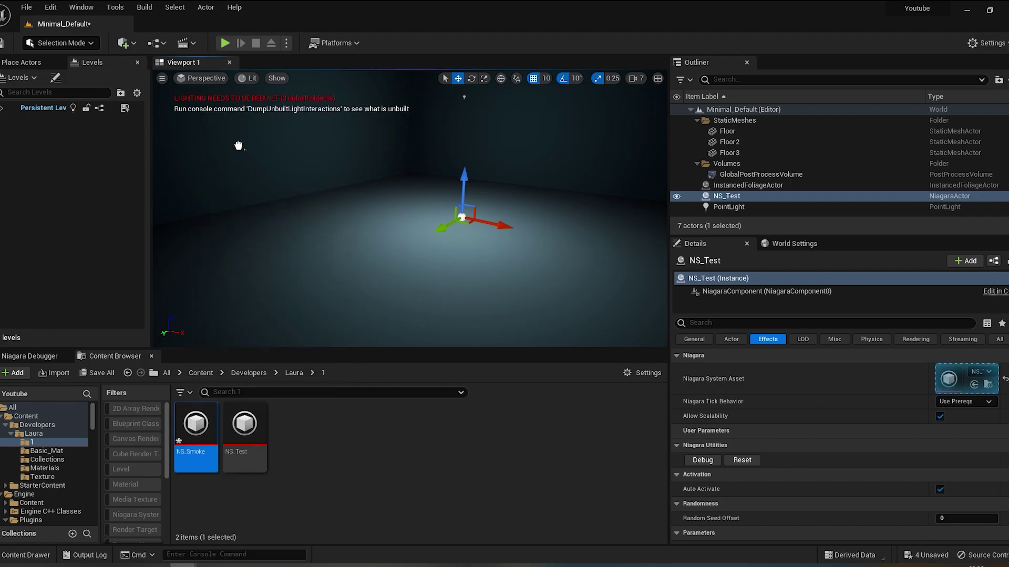
{"action": "left_click_drag", "start_coordinate": [275, 247], "coordinate": [292, 257]}
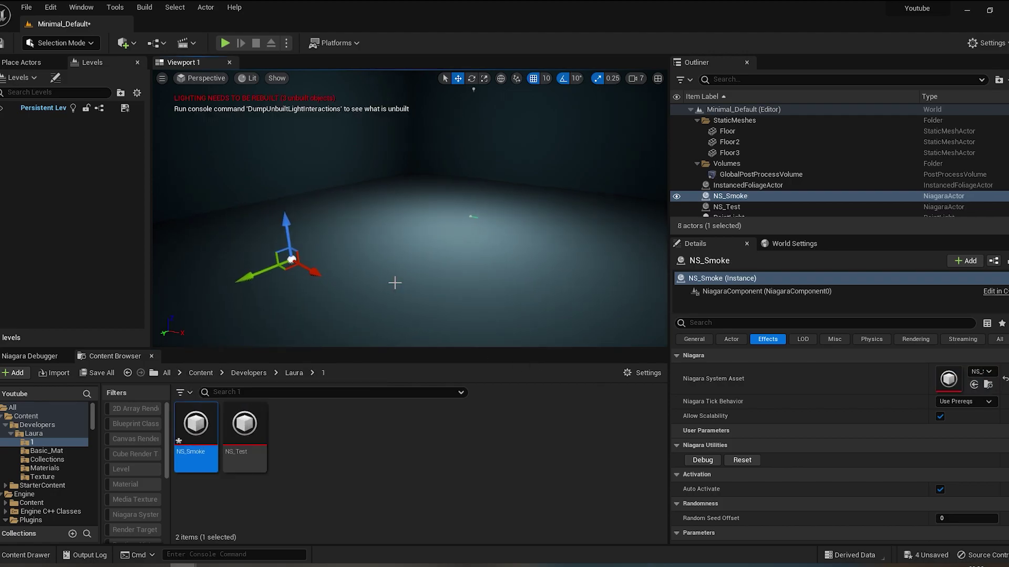
{"action": "right_click_drag", "start_coordinate": [347, 270], "coordinate": [262, 270]}
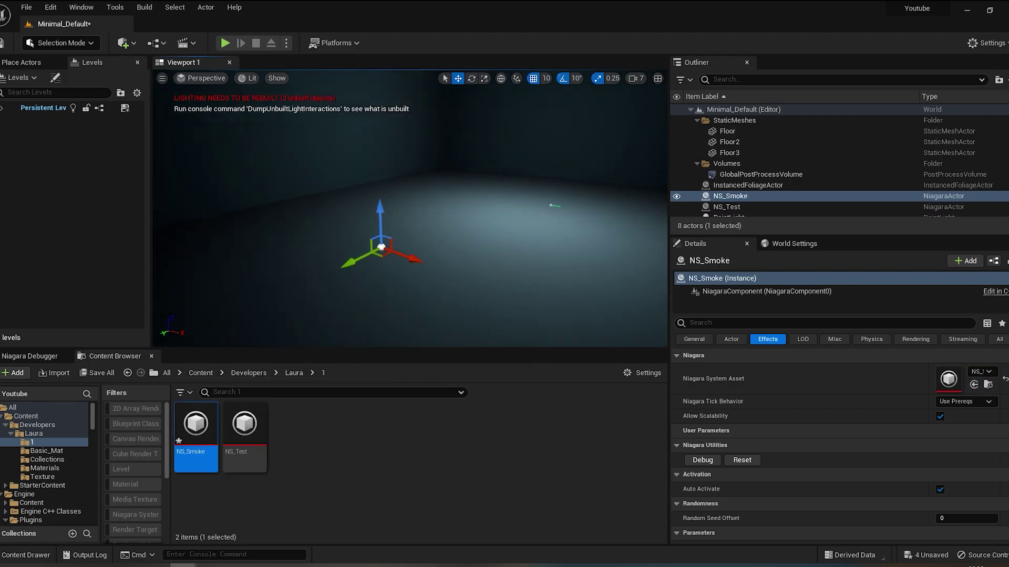
{"action": "left_click", "coordinate": [288, 372]}
Open the M_Smoke material from the Materials folder in a smaller editor window.
{"action": "double_click", "coordinate": [341, 441]}
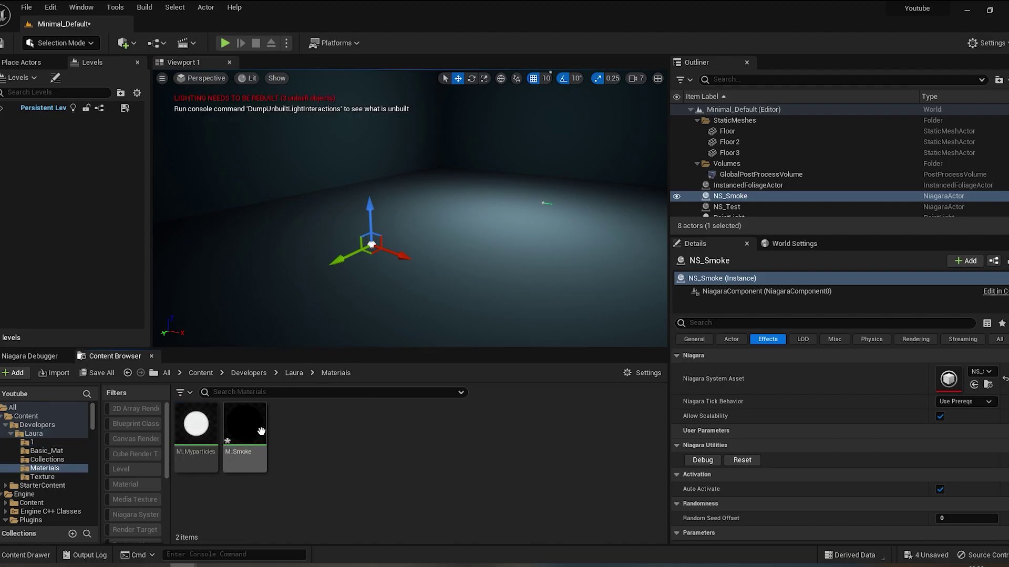
{"action": "double_click", "coordinate": [245, 428]}
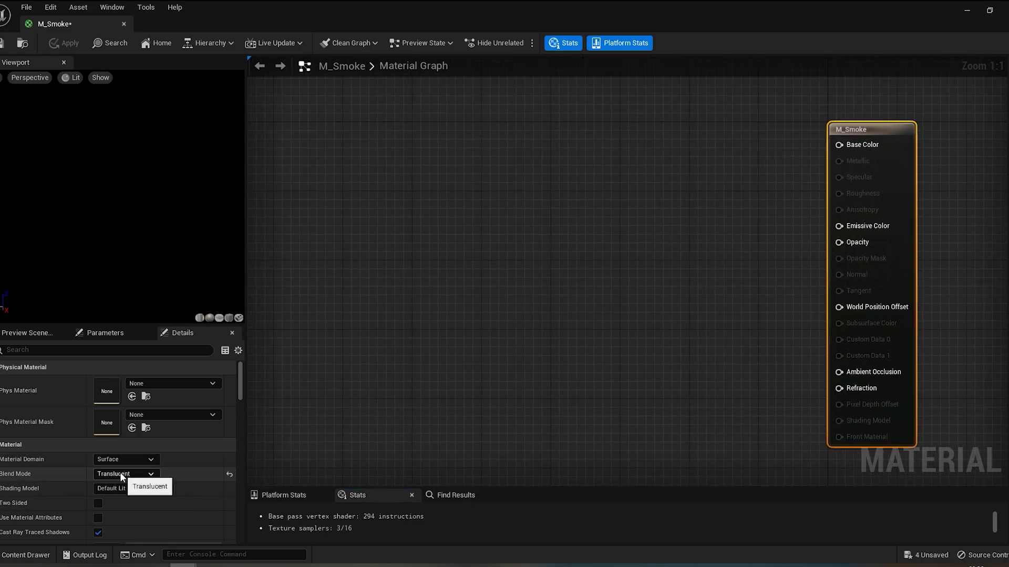
{"action": "double_click", "coordinate": [295, 2]}
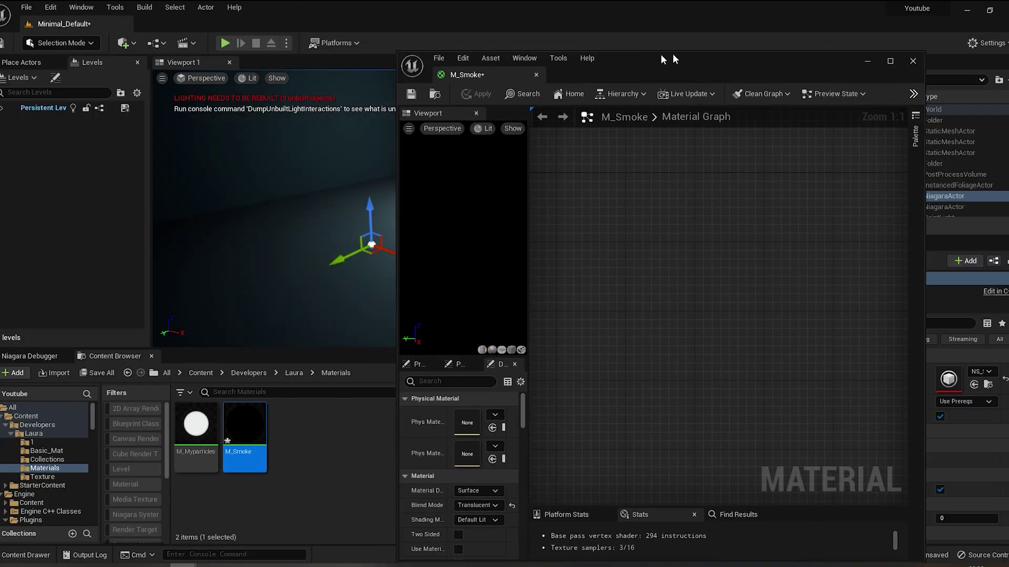
Drop the WispySmoke01_8x8 texture from Laura > Texture into the M_Smoke graph and frame it.
{"action": "left_click", "coordinate": [289, 372]}
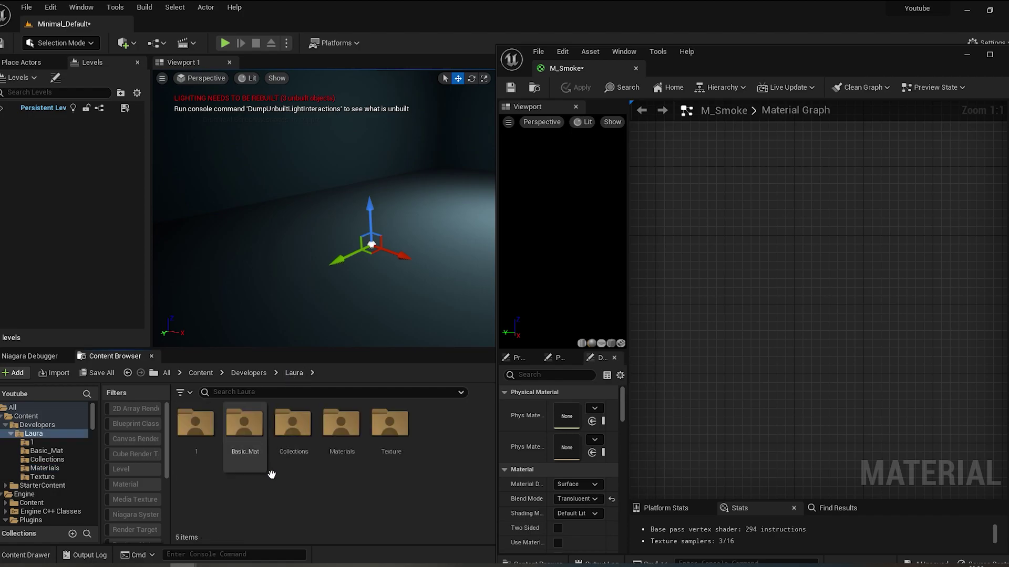
{"action": "double_click", "coordinate": [407, 428]}
{"action": "left_click_drag", "start_coordinate": [206, 434], "coordinate": [843, 261]}
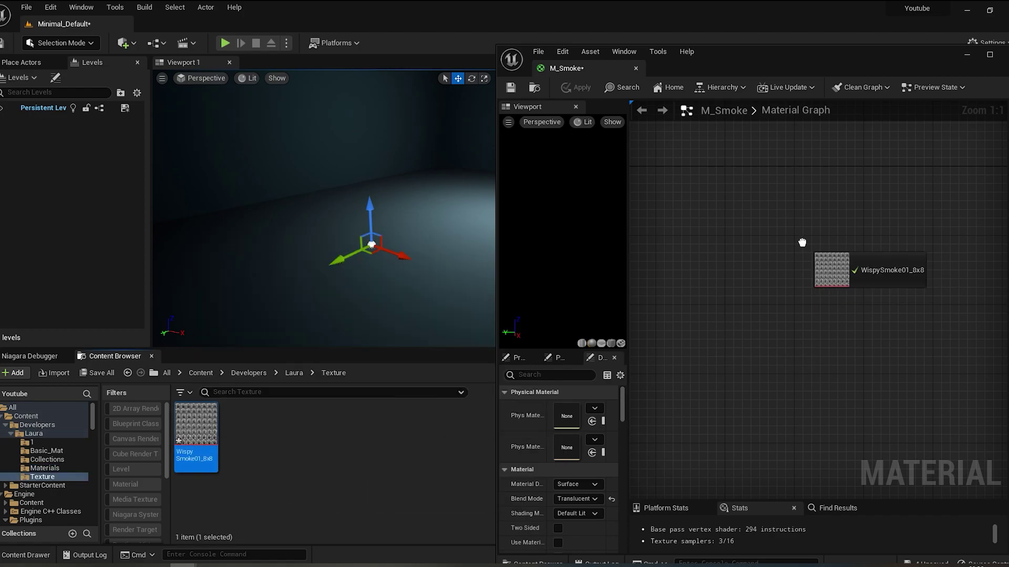
{"action": "left_click_drag", "start_coordinate": [796, 70], "coordinate": [655, 48]}
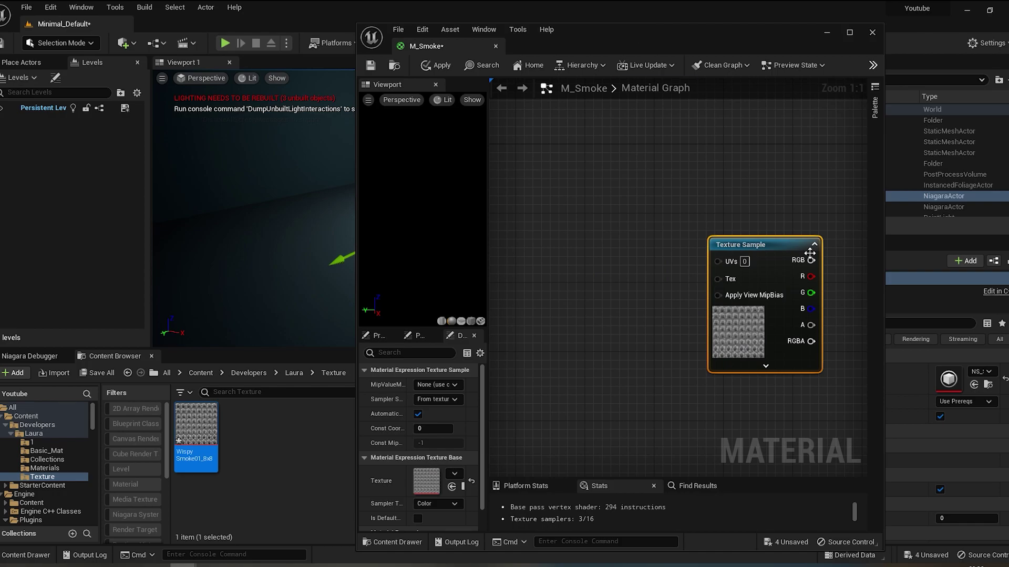
{"action": "scroll", "coordinate": [635, 212], "scroll_direction": "down", "scroll_amount": 3}
{"action": "right_click_drag", "start_coordinate": [635, 212], "coordinate": [660, 263]}
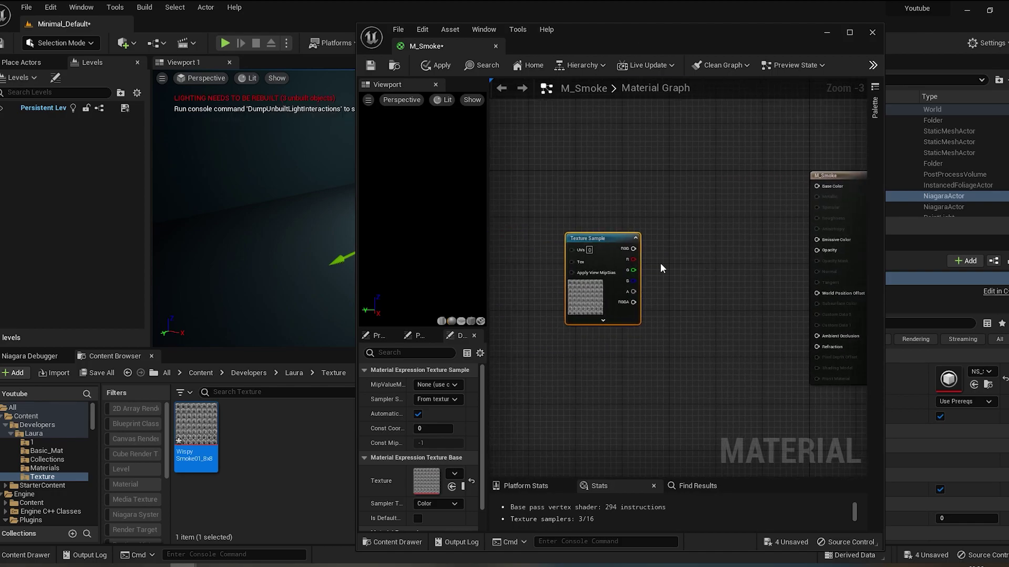
{"action": "scroll", "coordinate": [645, 257], "scroll_direction": "up", "scroll_amount": 3}
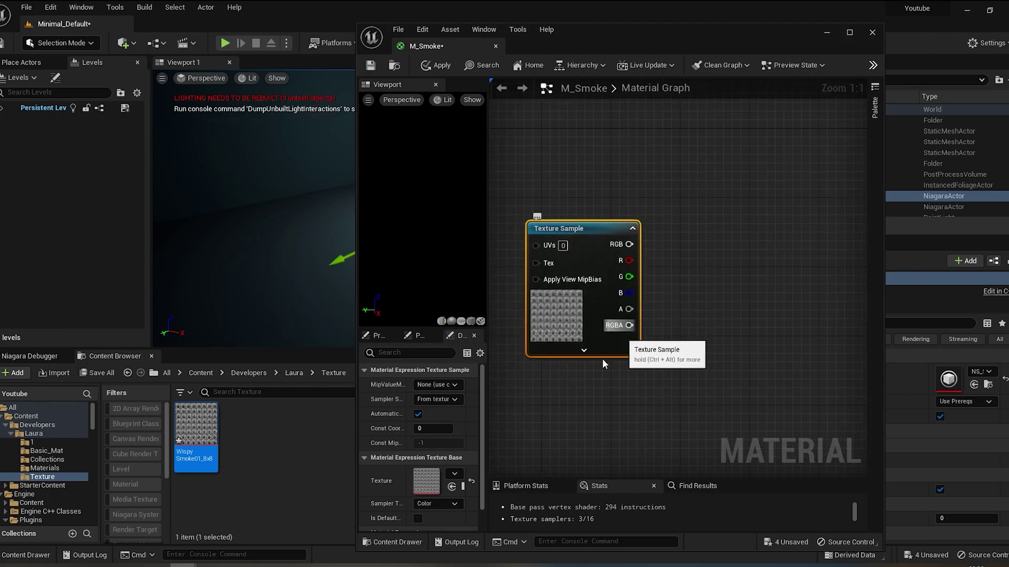
Open the WispySmoke01_8x8 texture in its editor and save it.
{"action": "double_click", "coordinate": [209, 424]}
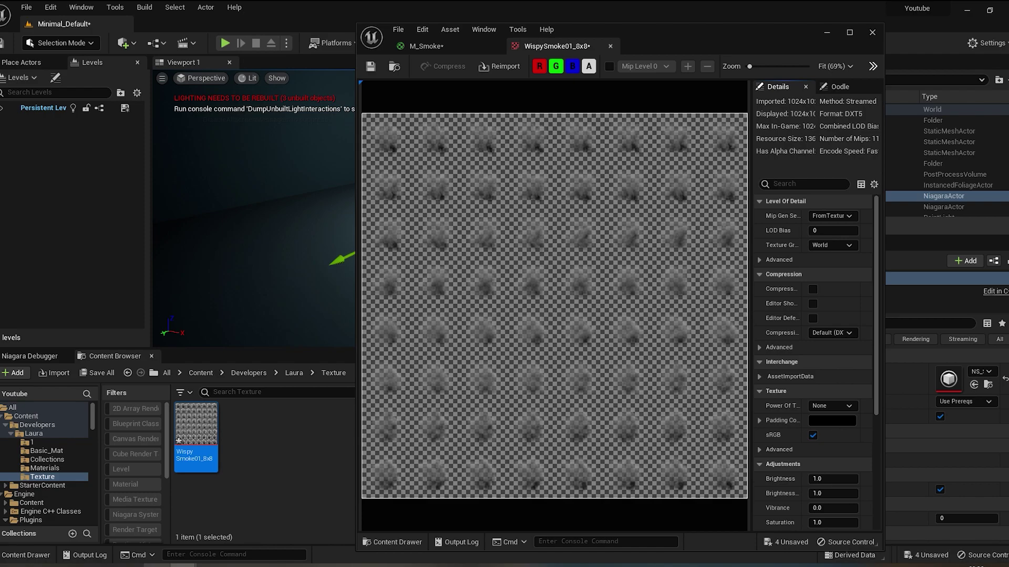
{"action": "mouse_move", "coordinate": [132, 566]}
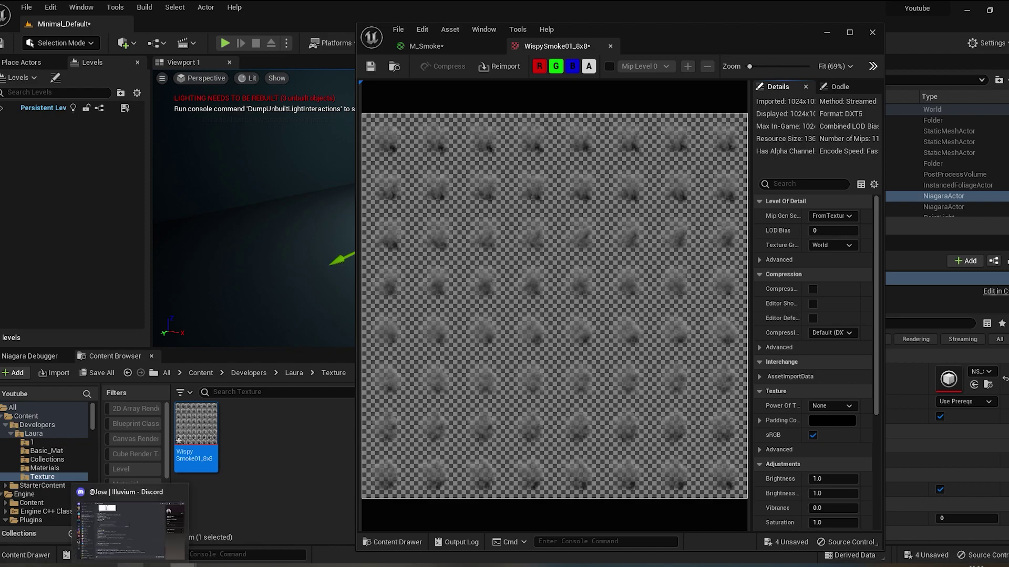
{"action": "left_click", "coordinate": [371, 66]}
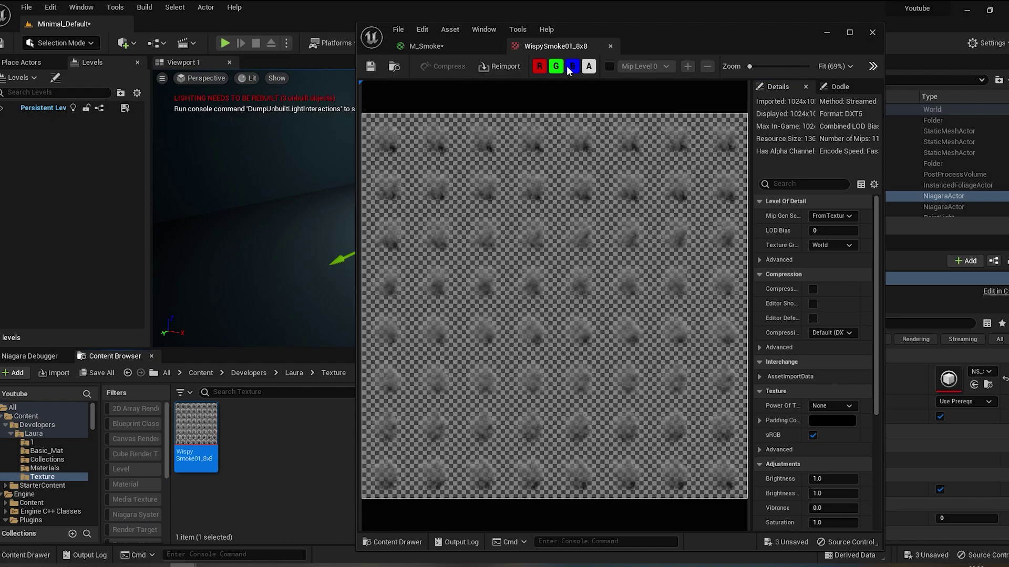
Check the texture's alpha, red, green and blue channels, then restore the full RGBA preview.
{"action": "left_click", "coordinate": [543, 66]}
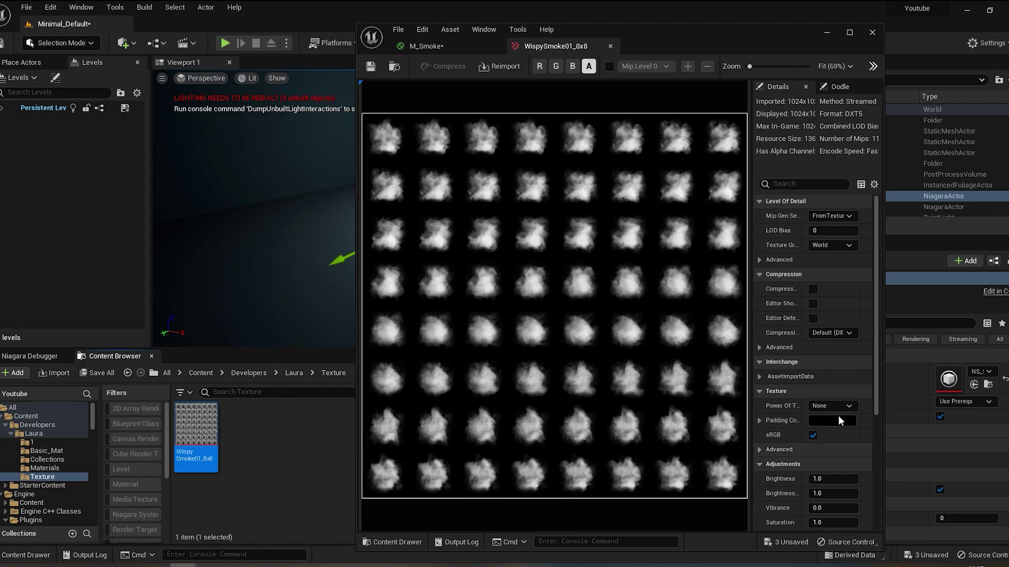
{"action": "left_click", "coordinate": [588, 66]}
{"action": "left_click", "coordinate": [572, 66]}
{"action": "left_click", "coordinate": [563, 64]}
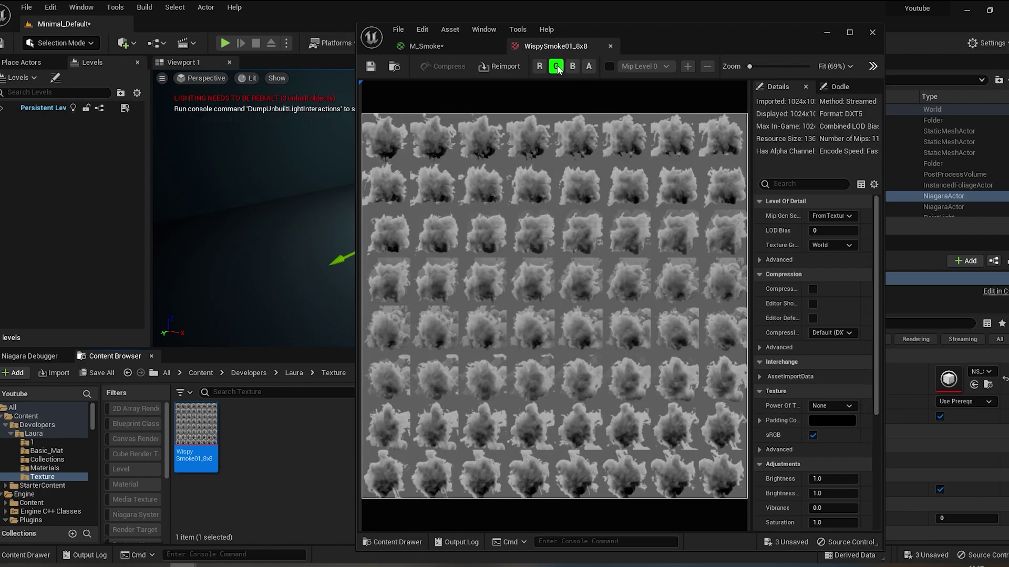
{"action": "left_click", "coordinate": [542, 67]}
{"action": "left_click", "coordinate": [556, 66]}
{"action": "left_click", "coordinate": [590, 67]}
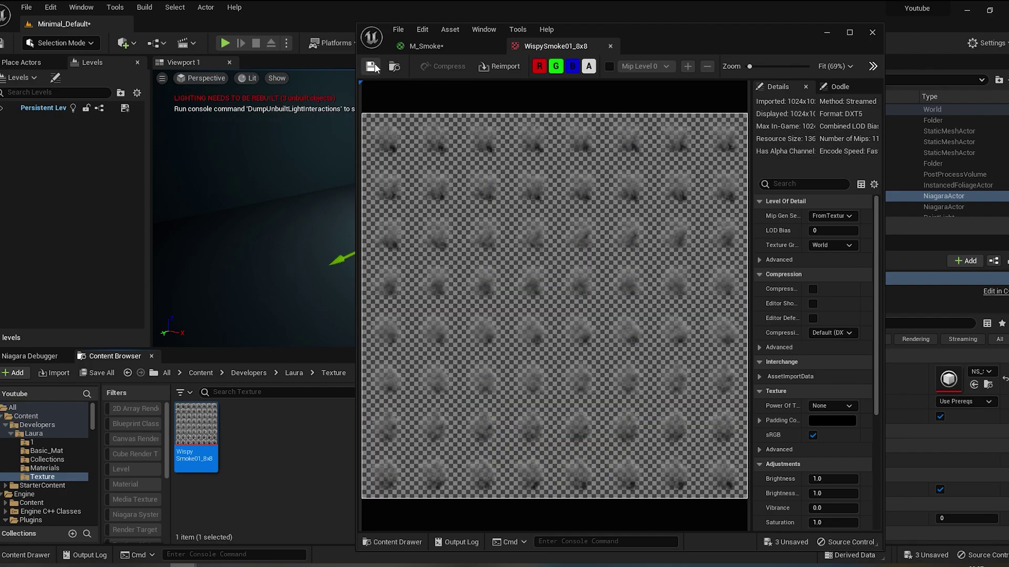
Save M_Smoke and switch to the WispySmoke01-flipbooks (2) folder in File Explorer.
{"action": "left_click", "coordinate": [420, 48]}
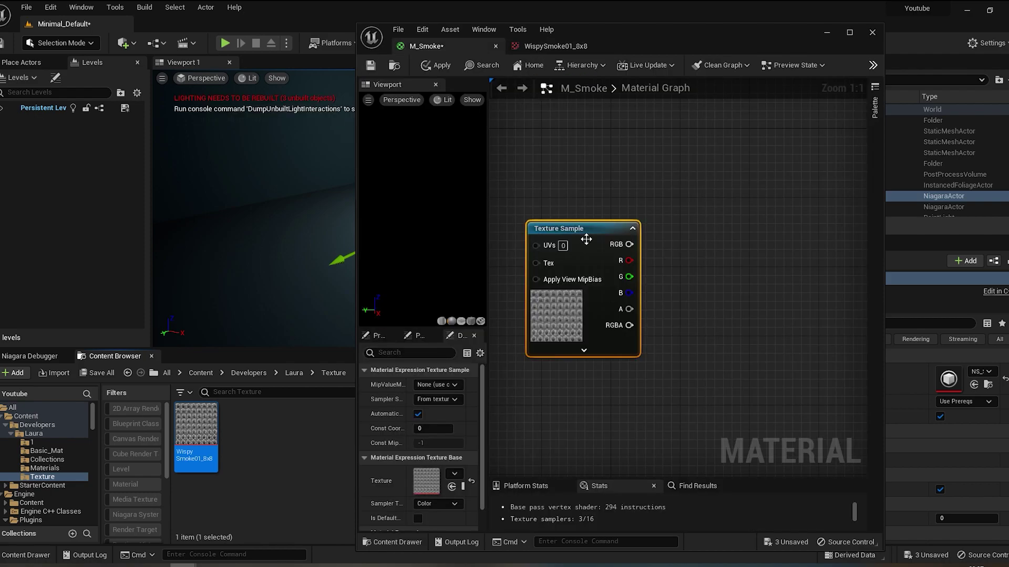
{"action": "right_click_drag", "start_coordinate": [655, 307], "coordinate": [604, 230]}
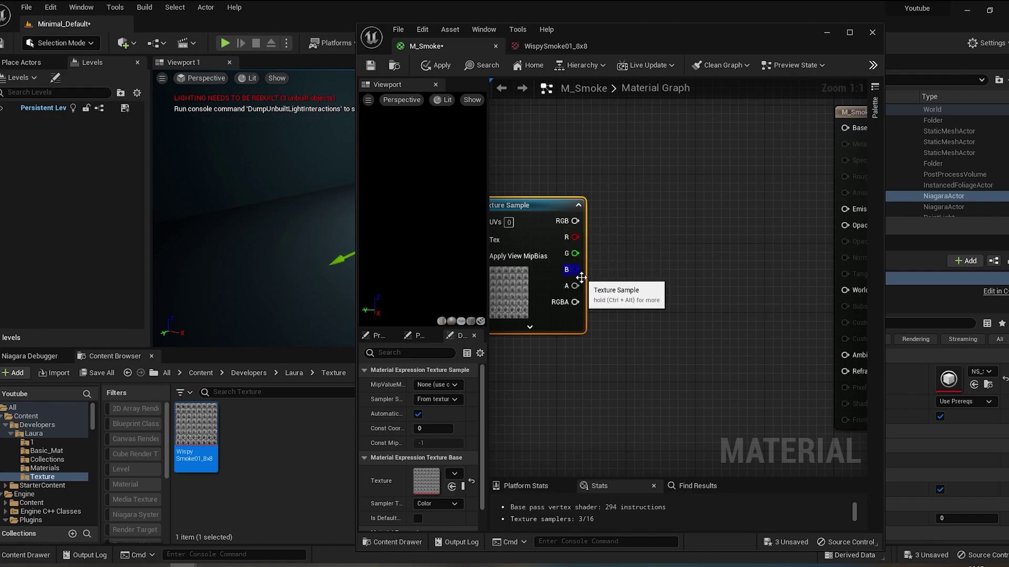
{"action": "left_click", "coordinate": [370, 65]}
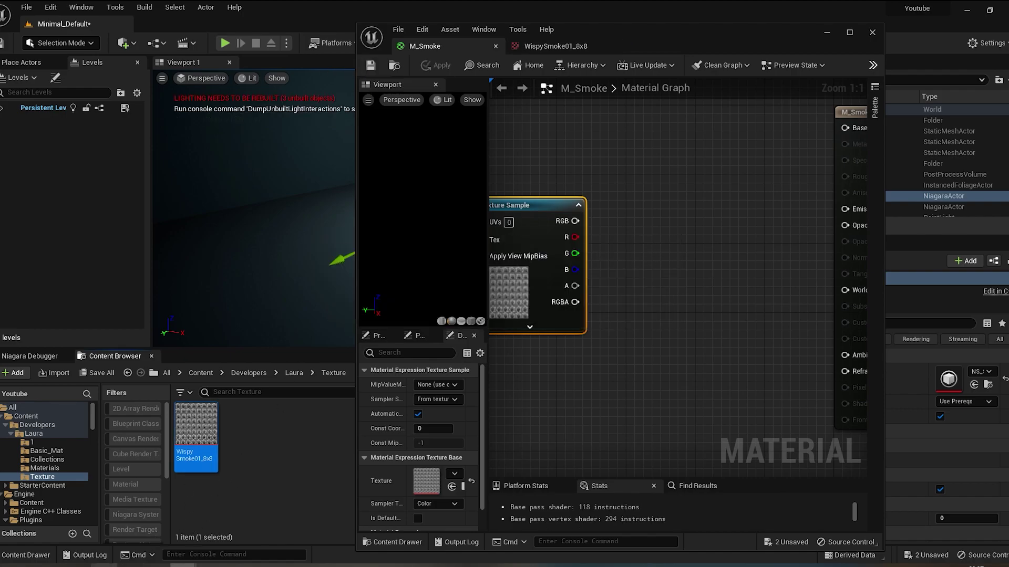
{"action": "key", "text": "alt+Tab"}
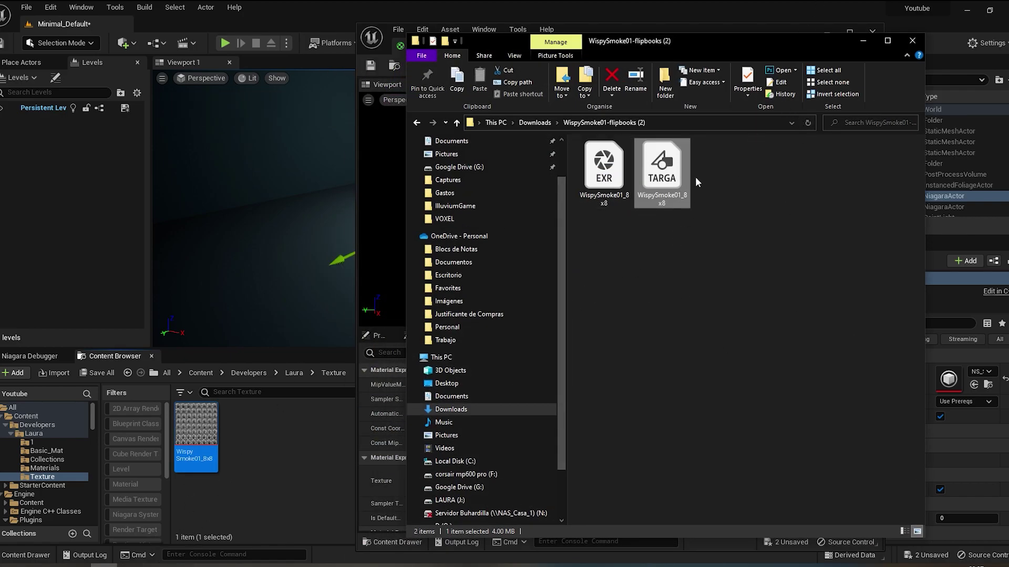
Drag the TARGA flipbook over the Content Browser and maximize the M_Smoke editor.
{"action": "scroll", "coordinate": [462, 316], "scroll_direction": "up", "scroll_amount": 2}
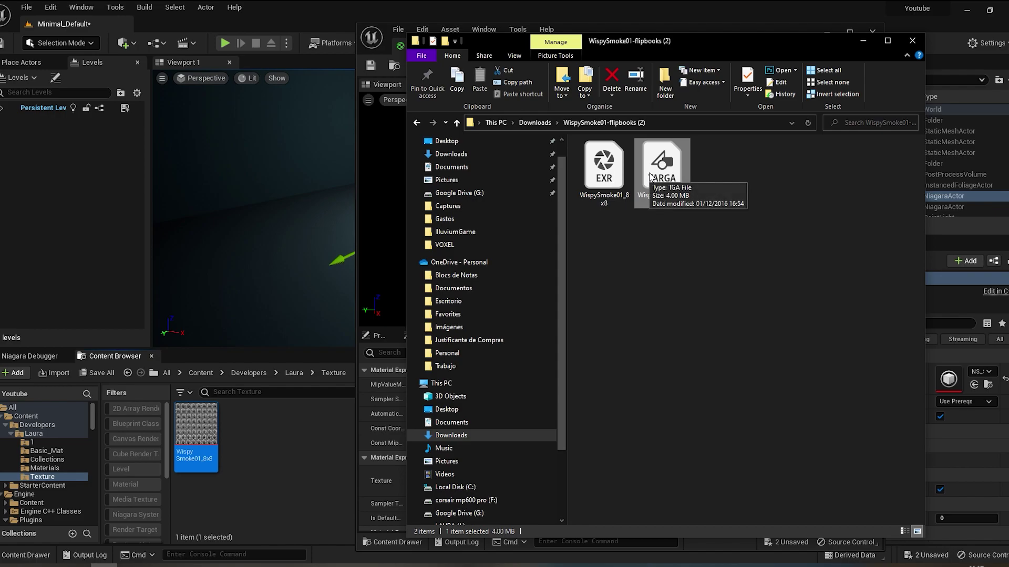
{"action": "left_click_drag", "start_coordinate": [654, 168], "coordinate": [678, 197]}
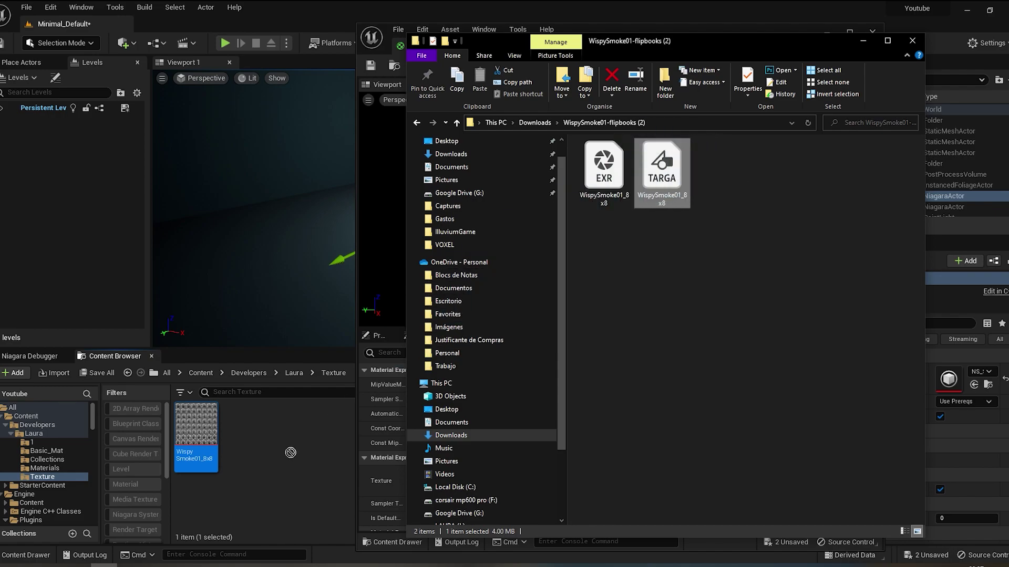
{"action": "left_click_drag", "start_coordinate": [681, 196], "coordinate": [241, 479]}
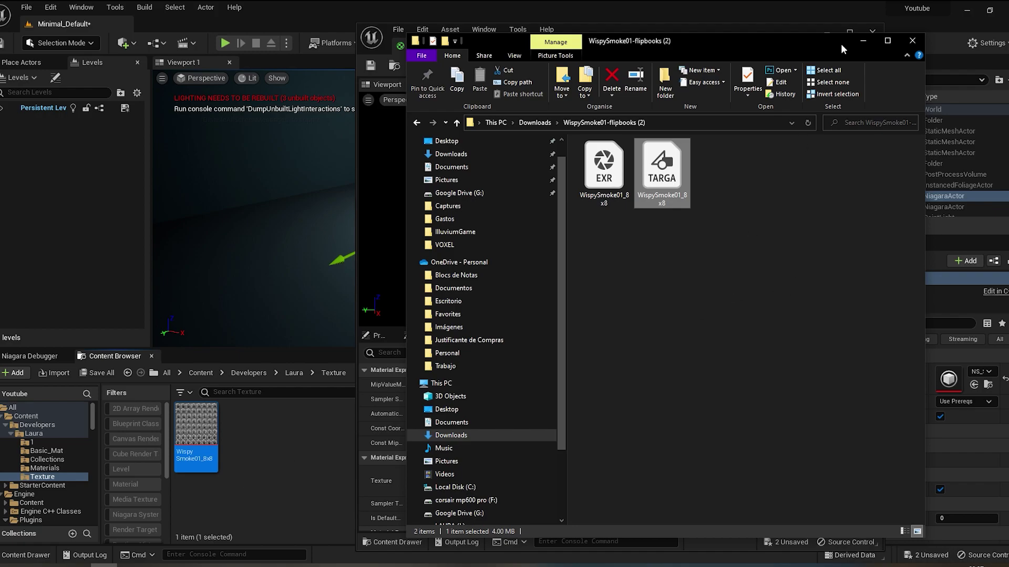
{"action": "left_click_drag", "start_coordinate": [814, 32], "coordinate": [590, 1]}
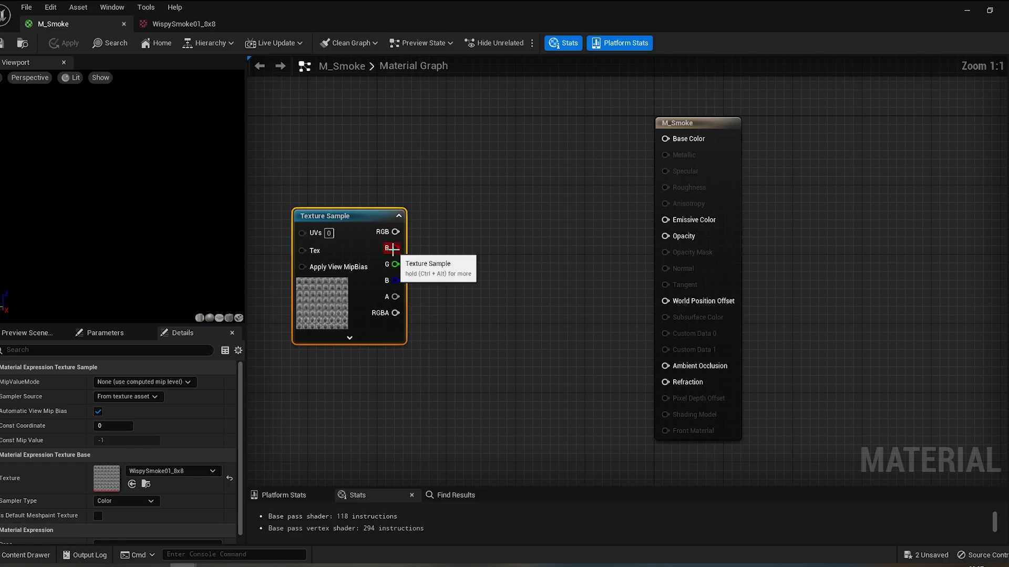
Connect the WispySmoke01_8x8 Texture Sample's A output to M_Smoke's Opacity.
{"action": "left_click_drag", "start_coordinate": [395, 297], "coordinate": [488, 273]}
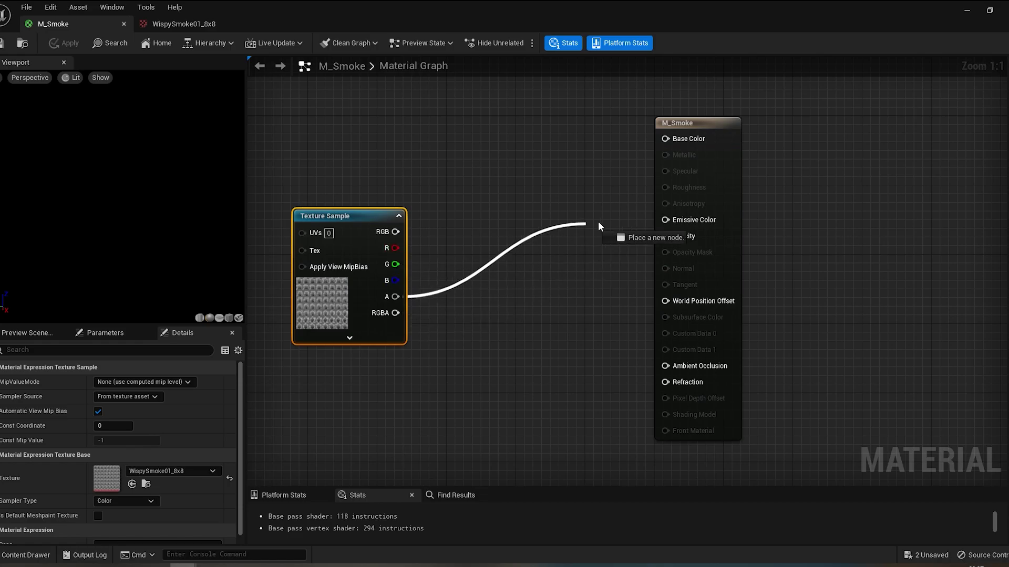
{"action": "left_click_drag", "start_coordinate": [429, 304], "coordinate": [667, 236]}
{"action": "left_click", "coordinate": [584, 343]}
View the texture's alpha alone in its editor, restore full colour, and return to M_Smoke.
{"action": "left_click", "coordinate": [201, 21]}
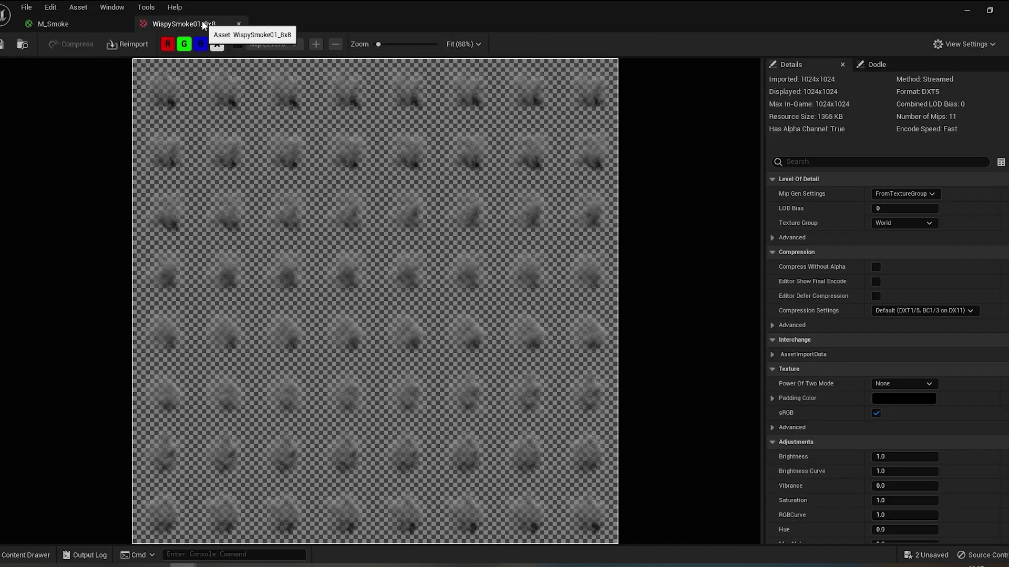
{"action": "left_click", "coordinate": [168, 45]}
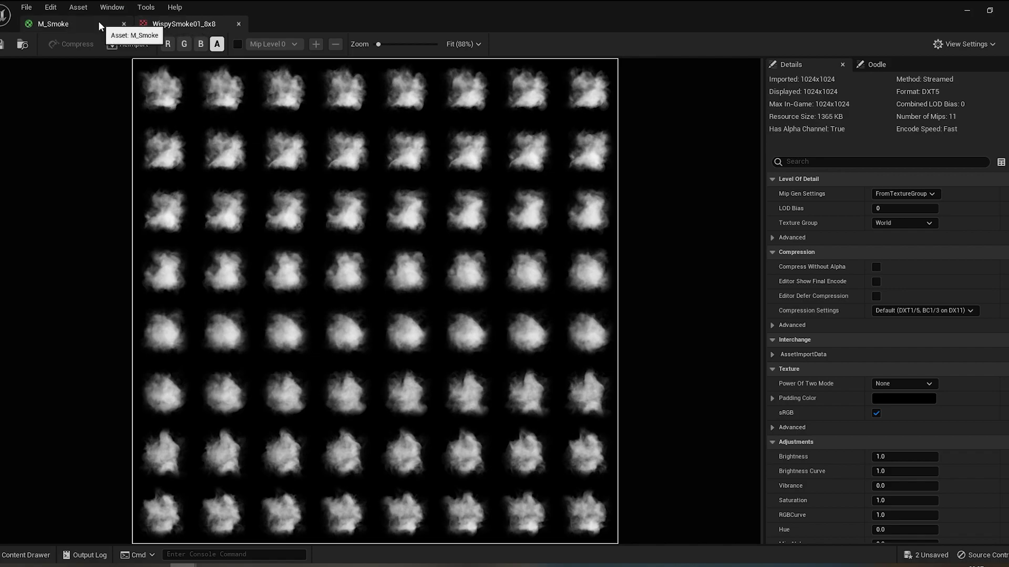
{"action": "left_click", "coordinate": [200, 45]}
{"action": "left_click", "coordinate": [167, 44]}
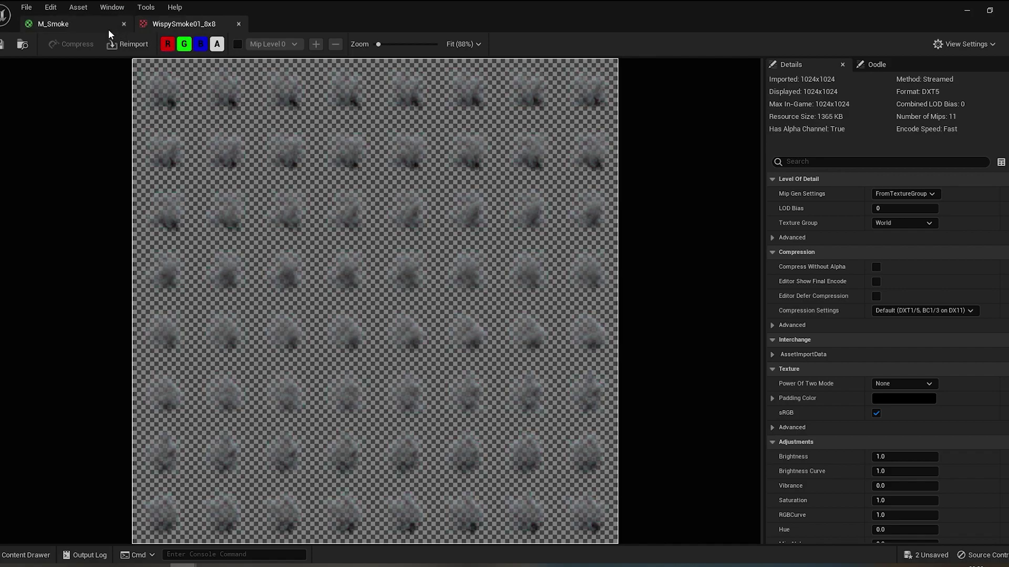
{"action": "left_click", "coordinate": [76, 22]}
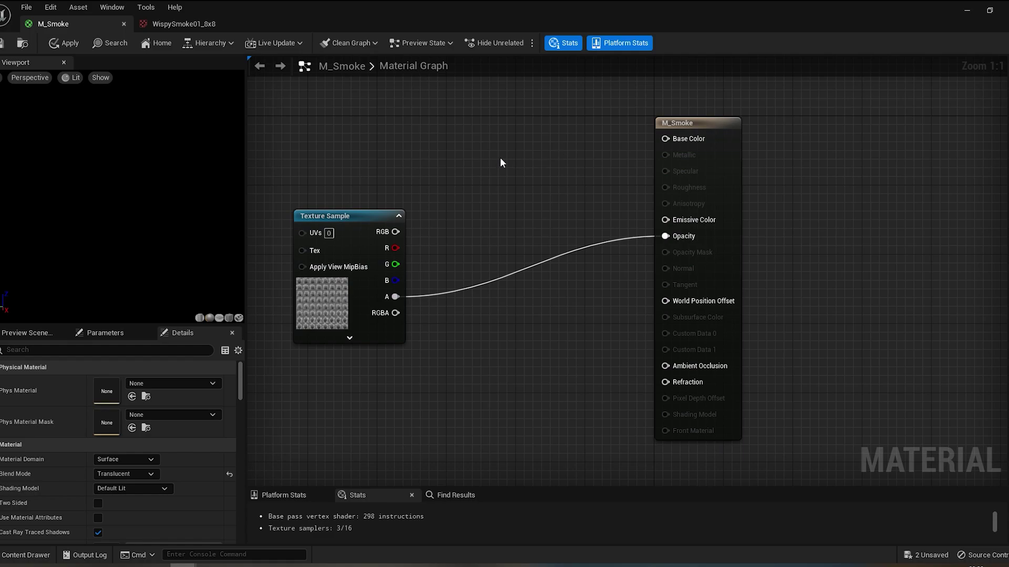
{"action": "mouse_move", "coordinate": [500, 160]}
{"action": "right_mouse_down"}
{"action": "mouse_move", "coordinate": [582, 214]}
{"action": "mouse_move", "coordinate": [525, 302]}
{"action": "right_mouse_up"}
Add a Particle Color node via 'part' and wire its RGB into Base Color.
{"action": "right_click", "coordinate": [462, 256]}
{"action": "type", "text": "part"}
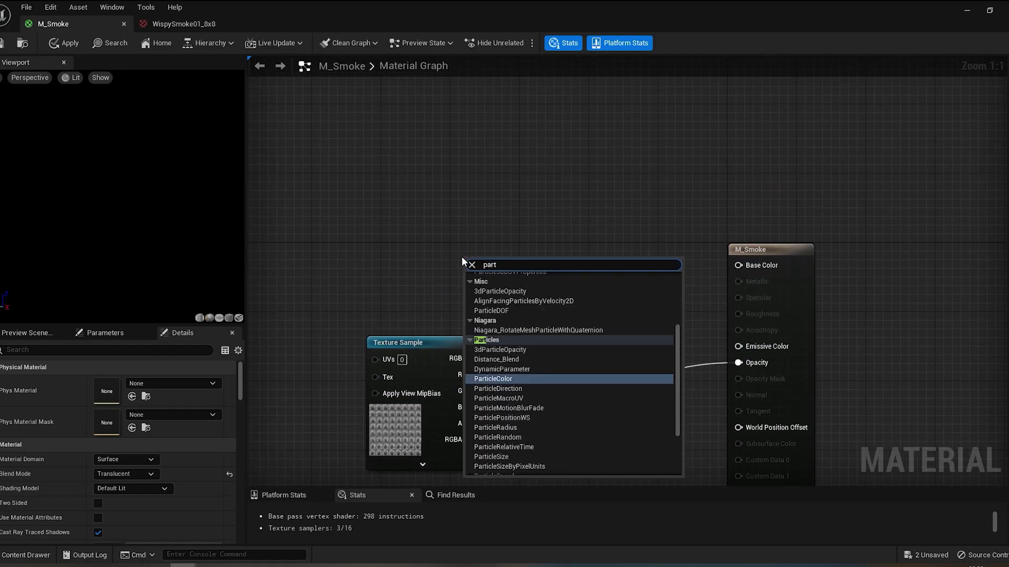
{"action": "key", "text": "Return"}
{"action": "mouse_move", "coordinate": [511, 276]}
{"action": "left_mouse_down"}
{"action": "mouse_move", "coordinate": [481, 187]}
{"action": "mouse_move", "coordinate": [738, 266]}
{"action": "left_mouse_up"}
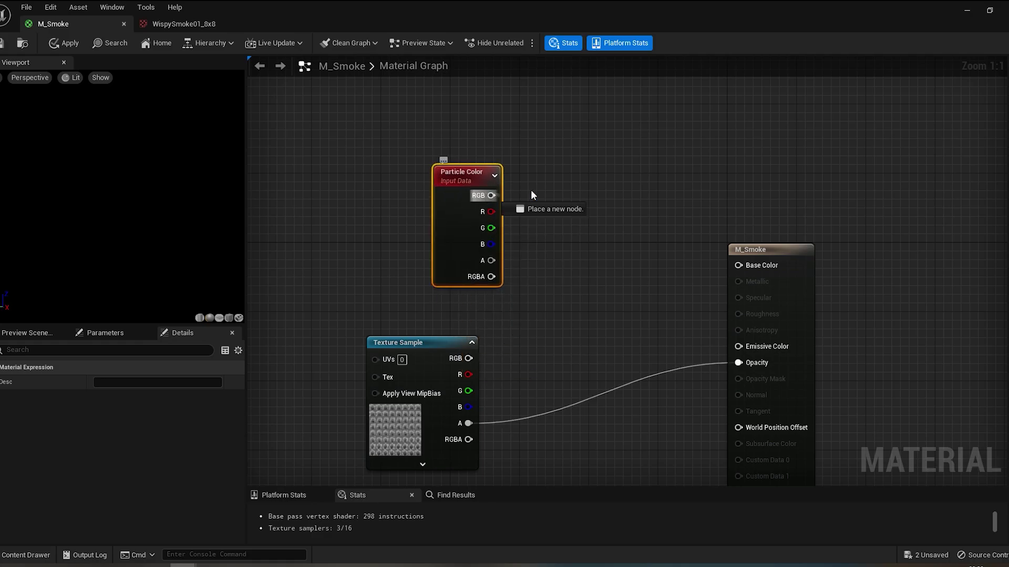
{"action": "mouse_move", "coordinate": [491, 196]}
{"action": "left_mouse_down"}
{"action": "mouse_move", "coordinate": [711, 318]}
{"action": "mouse_move", "coordinate": [739, 346]}
{"action": "left_mouse_up"}
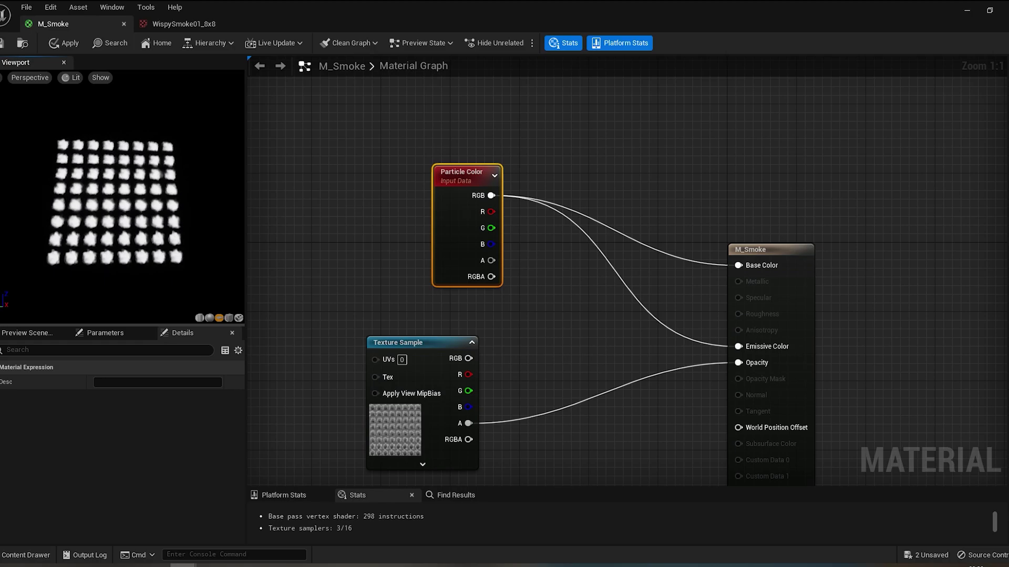
Face the preview plane straight on and show the environment backdrop in preview settings.
{"action": "left_click_drag", "start_coordinate": [209, 299], "coordinate": [179, 294]}
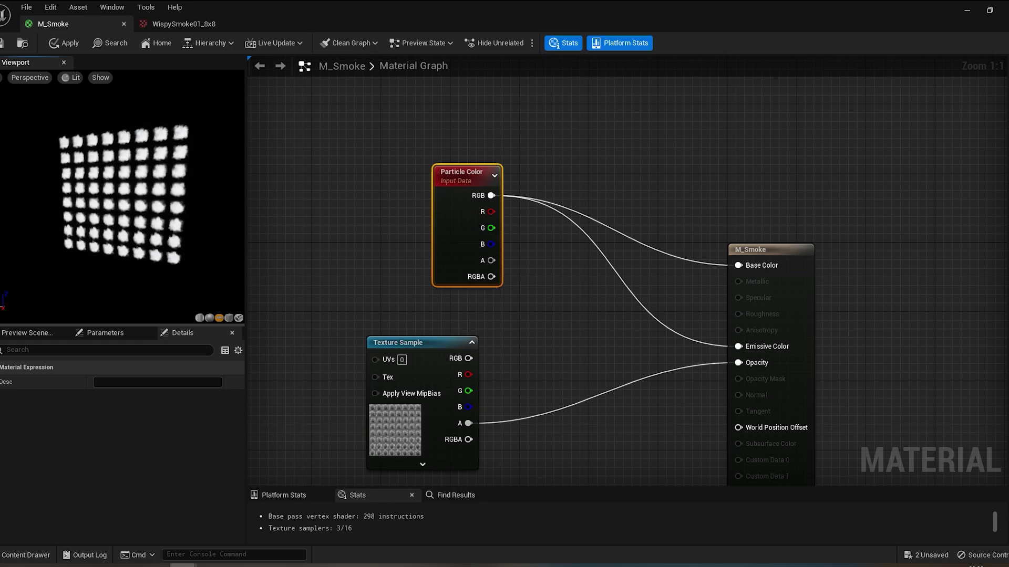
{"action": "left_click", "coordinate": [16, 333]}
{"action": "left_click", "coordinate": [106, 332]}
{"action": "left_click", "coordinate": [26, 334]}
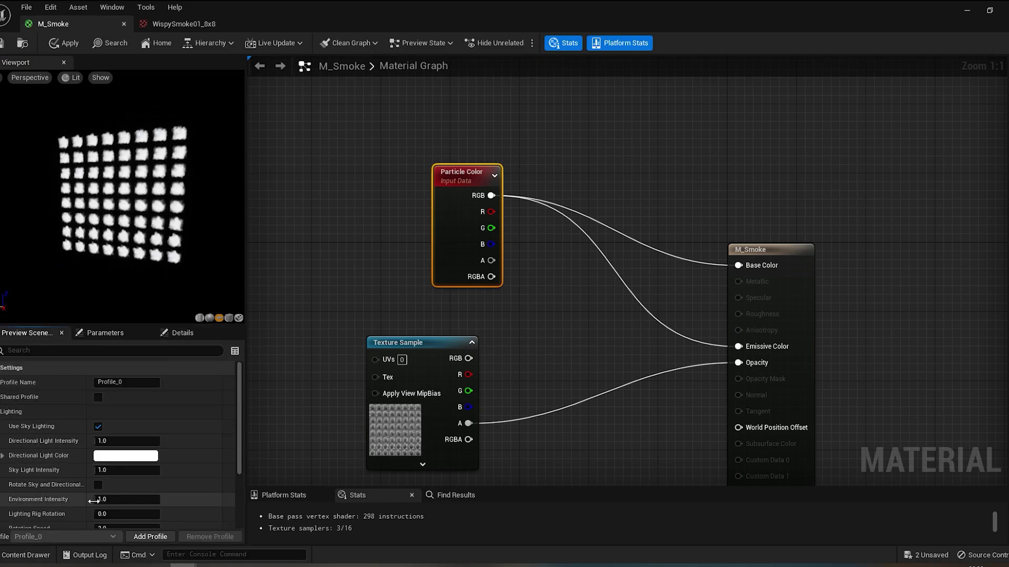
{"action": "scroll", "coordinate": [105, 473], "scroll_direction": "down", "scroll_amount": 3}
{"action": "scroll", "coordinate": [105, 473], "scroll_direction": "down", "scroll_amount": 5}
{"action": "left_click", "coordinate": [98, 446]}
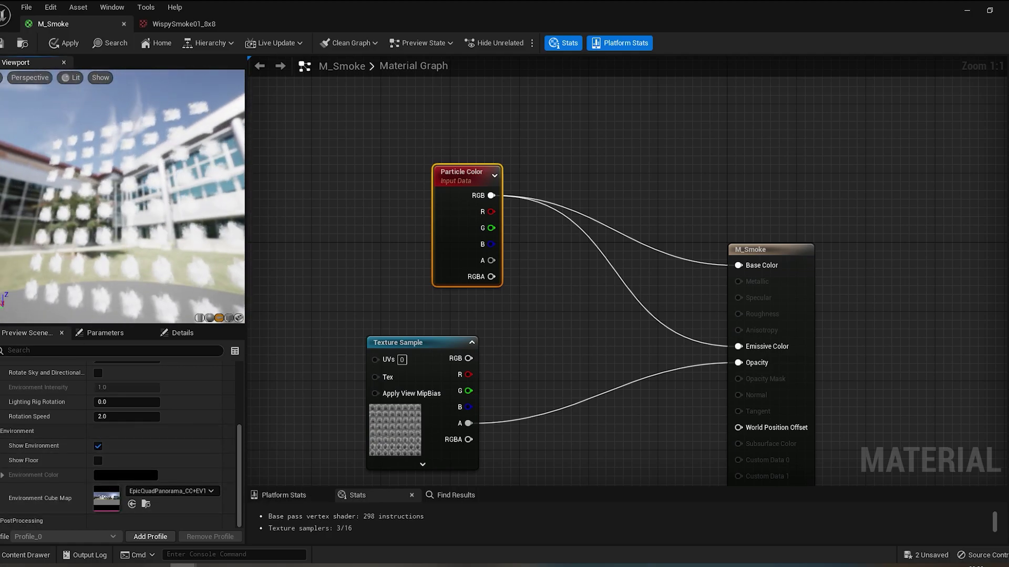
Drive Opacity from the texture's R channel and preview it through a Multiply node.
{"action": "right_click_drag", "start_coordinate": [556, 376], "coordinate": [516, 352]}
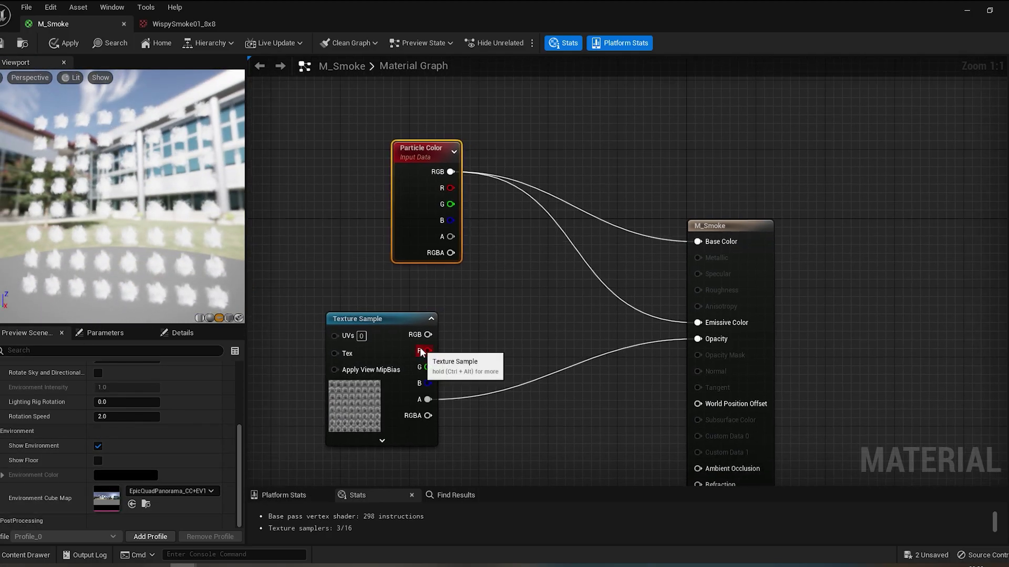
{"action": "mouse_move", "coordinate": [428, 351]}
{"action": "left_mouse_down"}
{"action": "mouse_move", "coordinate": [495, 357]}
{"action": "mouse_move", "coordinate": [699, 339]}
{"action": "left_mouse_up"}
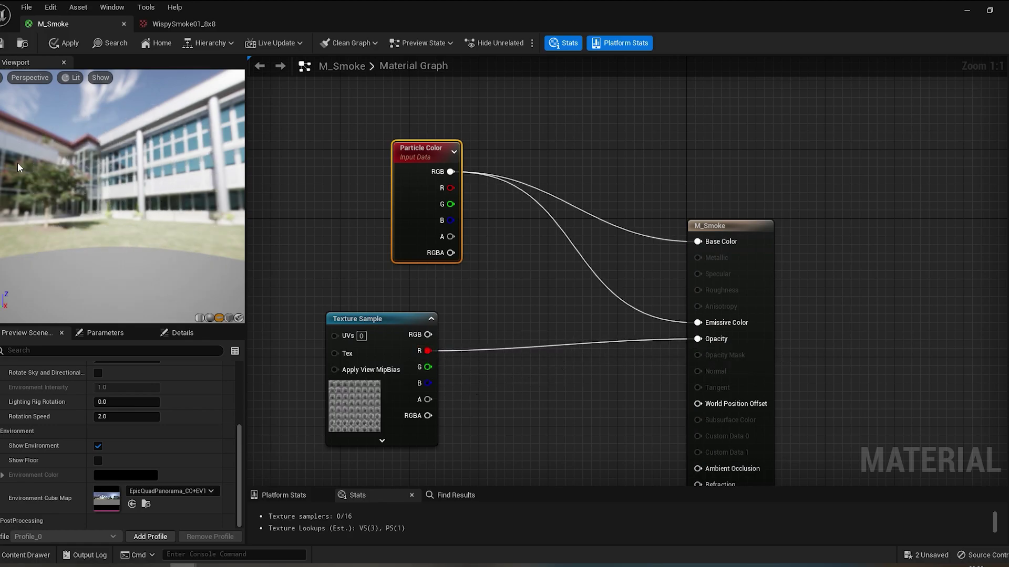
{"action": "left_click_drag", "start_coordinate": [17, 162], "coordinate": [125, 225]}
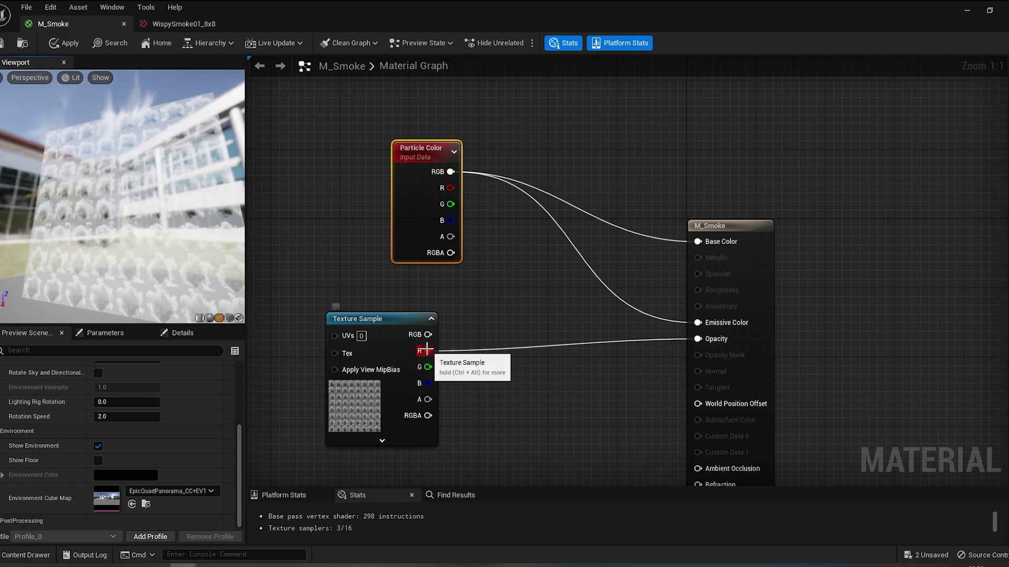
{"action": "left_click_drag", "start_coordinate": [427, 350], "coordinate": [503, 423]}
{"action": "type", "text": "mul"}
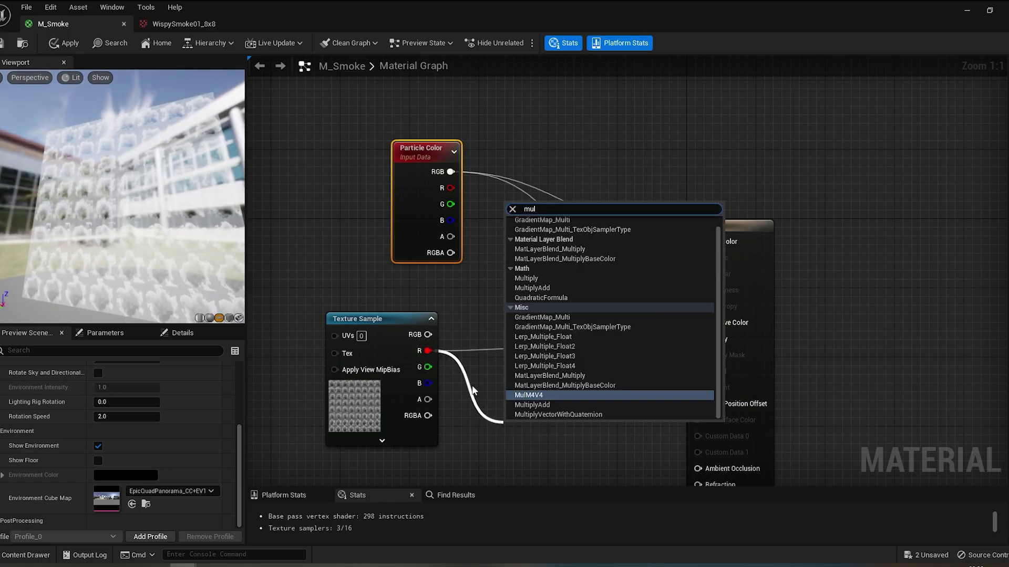
{"action": "left_click", "coordinate": [534, 280]}
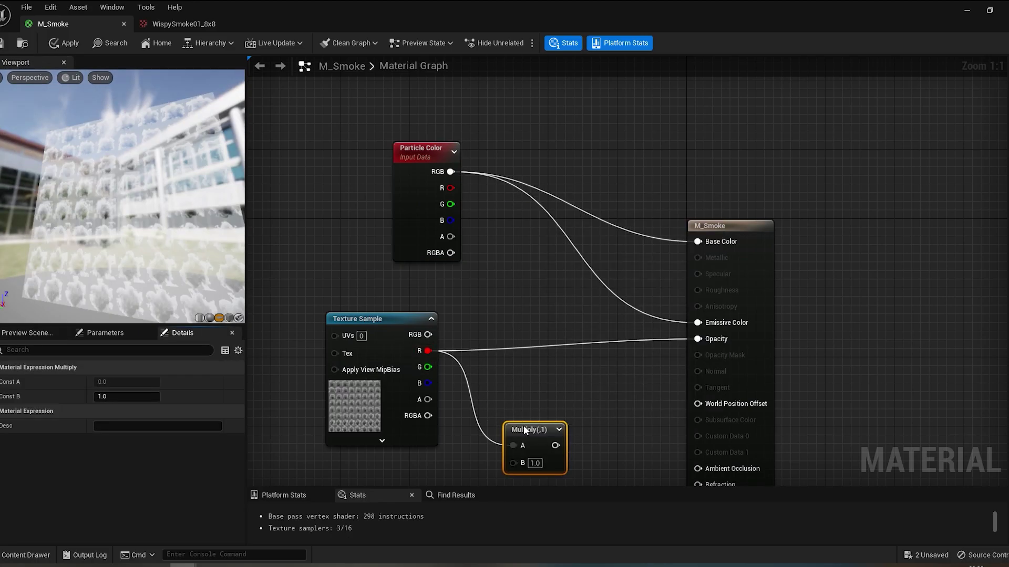
{"action": "left_click_drag", "start_coordinate": [526, 432], "coordinate": [509, 385]}
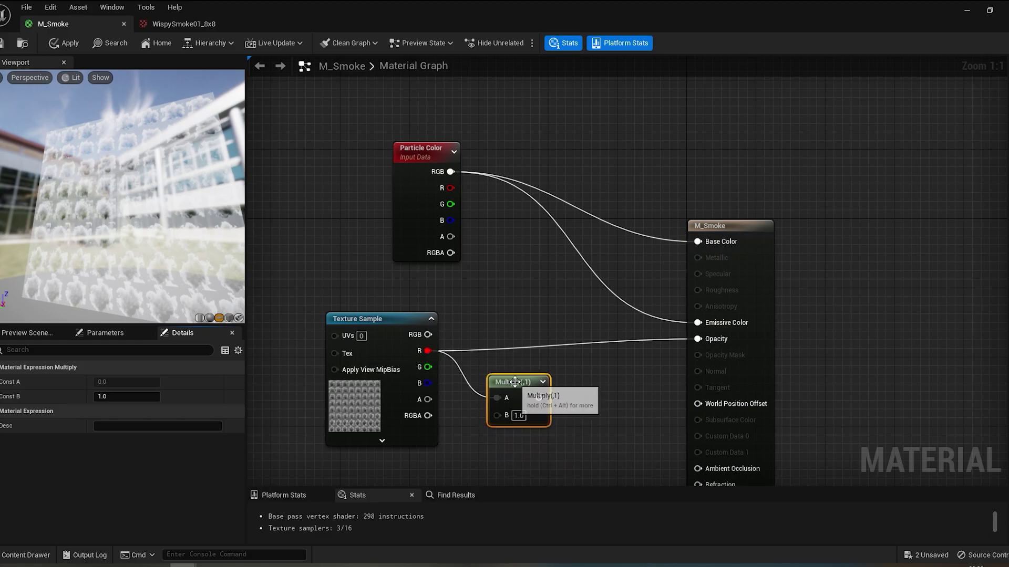
{"action": "right_click", "coordinate": [505, 380]}
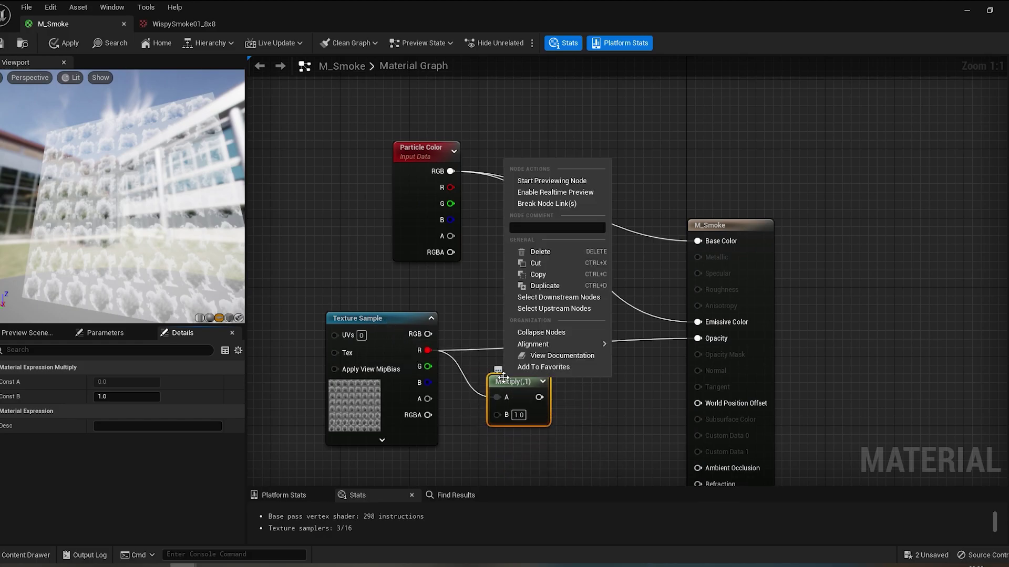
{"action": "left_click", "coordinate": [552, 181]}
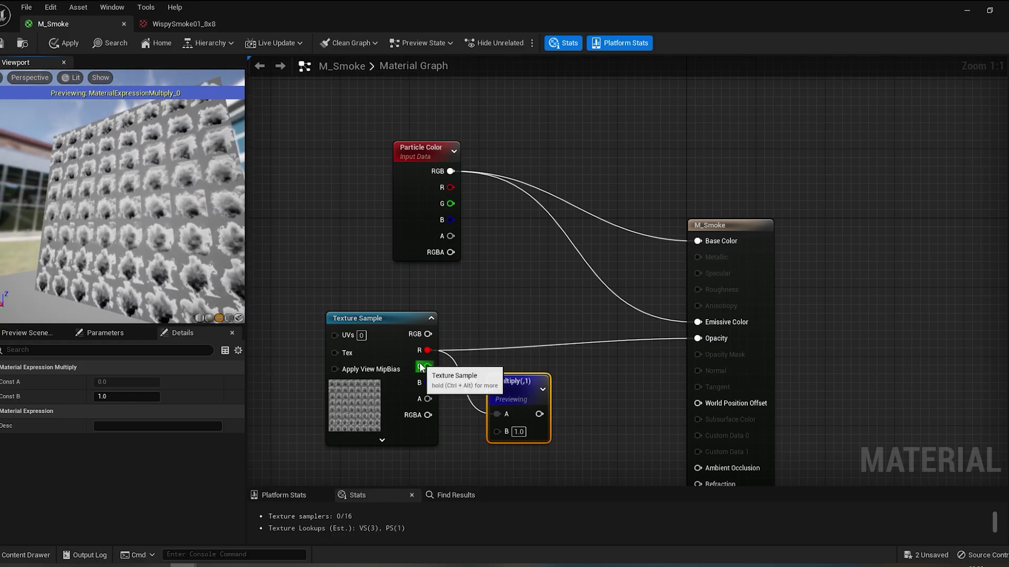
Compare the G and B channels, stop previewing, reconnect alpha to Opacity, and save M_Smoke.
{"action": "left_click_drag", "start_coordinate": [428, 367], "coordinate": [497, 415]}
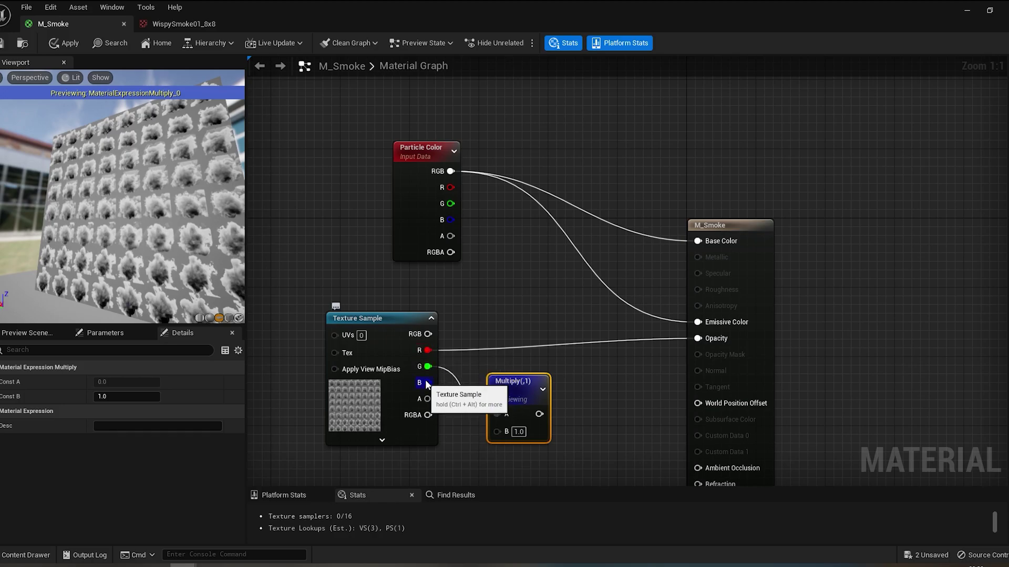
{"action": "left_click_drag", "start_coordinate": [426, 383], "coordinate": [504, 414]}
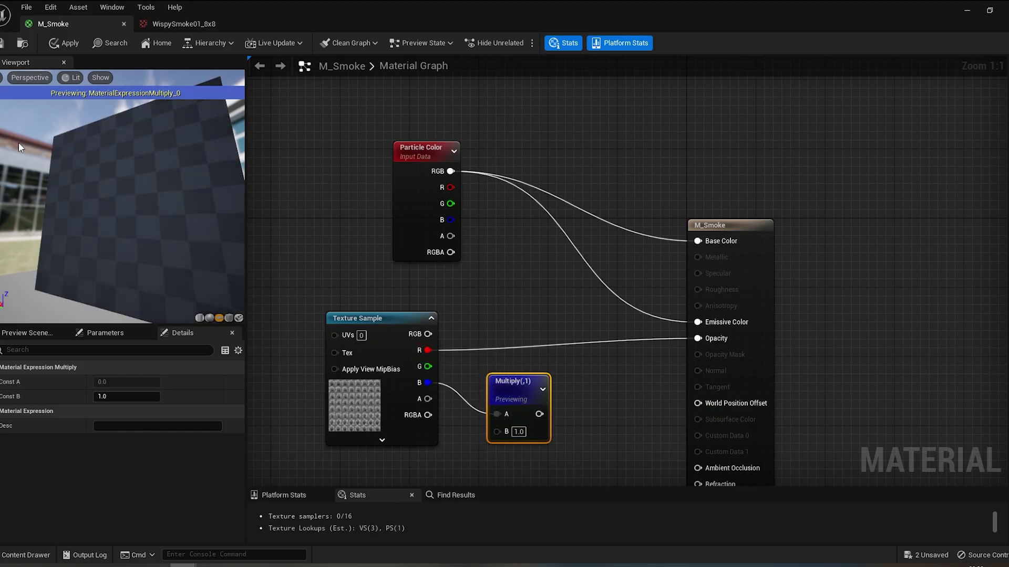
{"action": "right_click", "coordinate": [513, 380]}
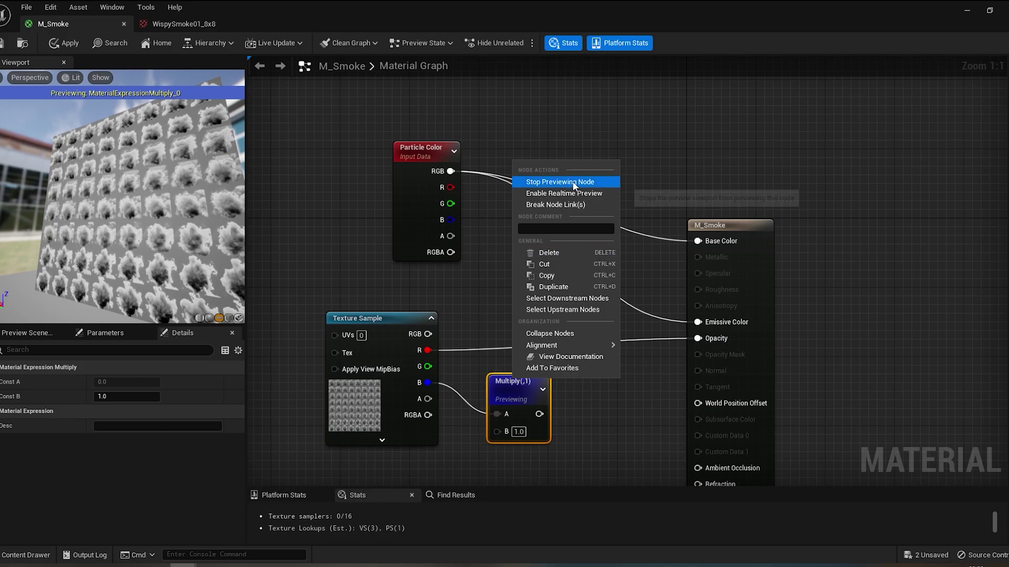
{"action": "left_click", "coordinate": [464, 309]}
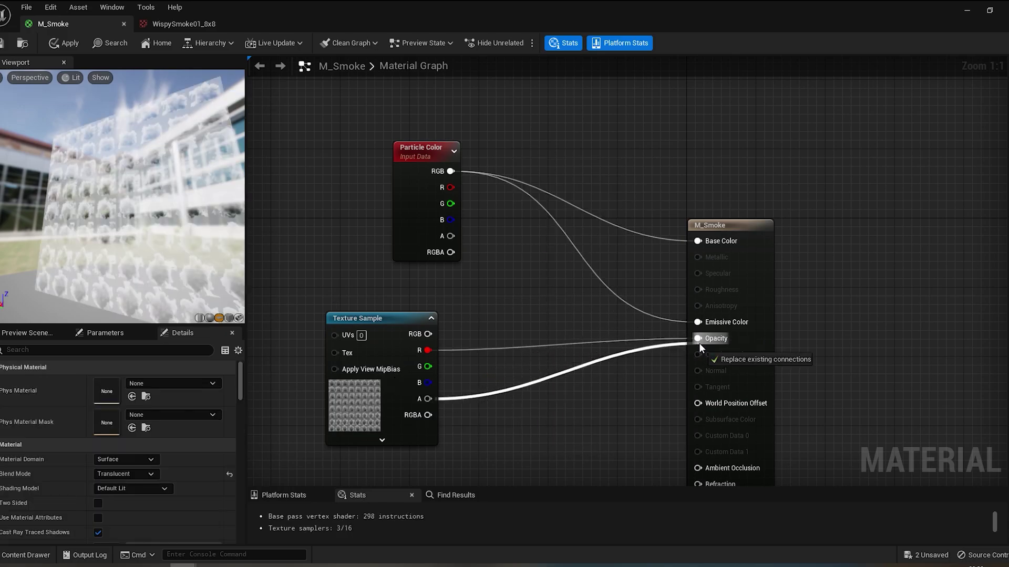
{"action": "left_click_drag", "start_coordinate": [424, 399], "coordinate": [698, 339]}
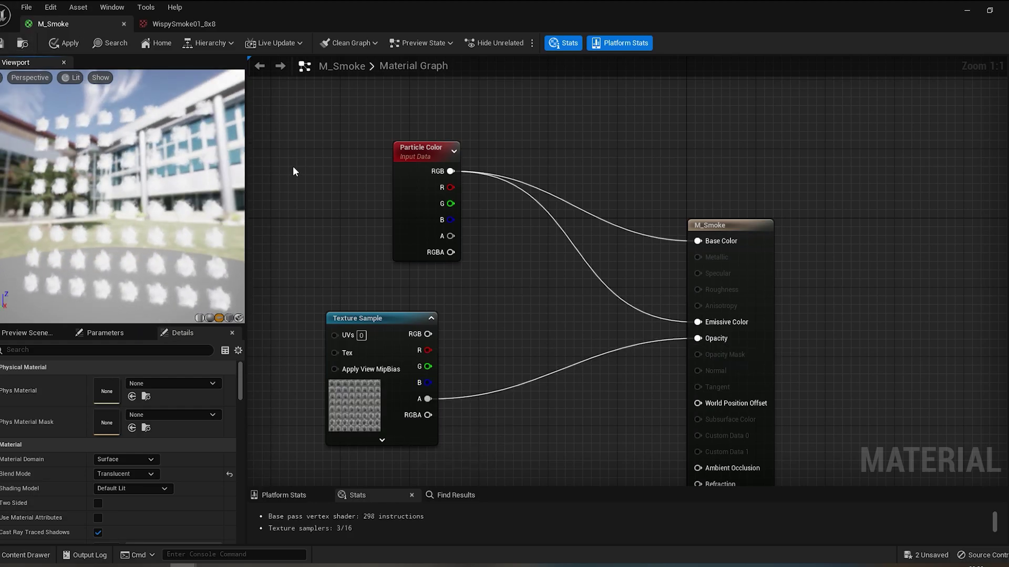
{"action": "right_click_drag", "start_coordinate": [342, 187], "coordinate": [595, 157]}
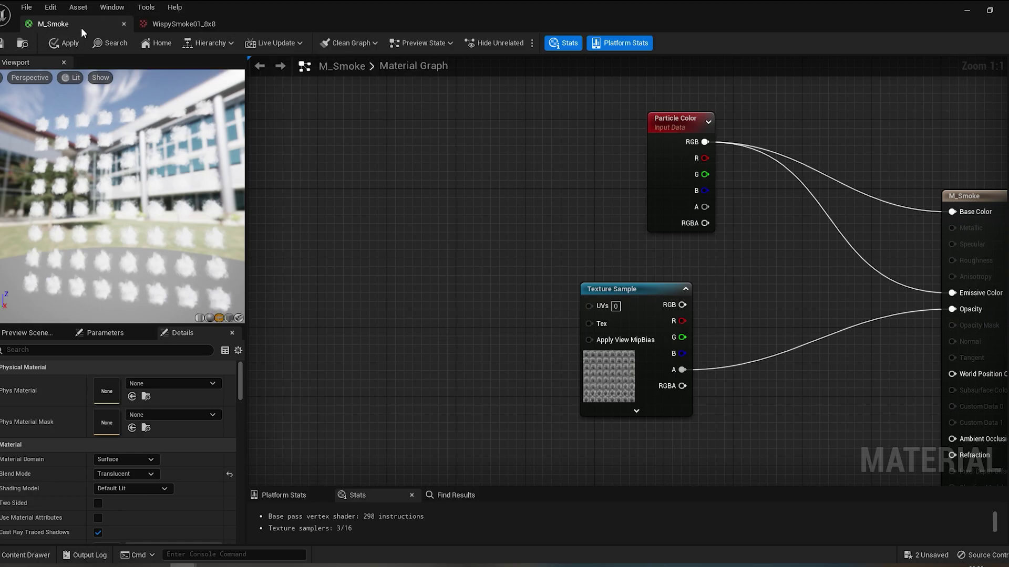
{"action": "key", "text": "ctrl+s"}
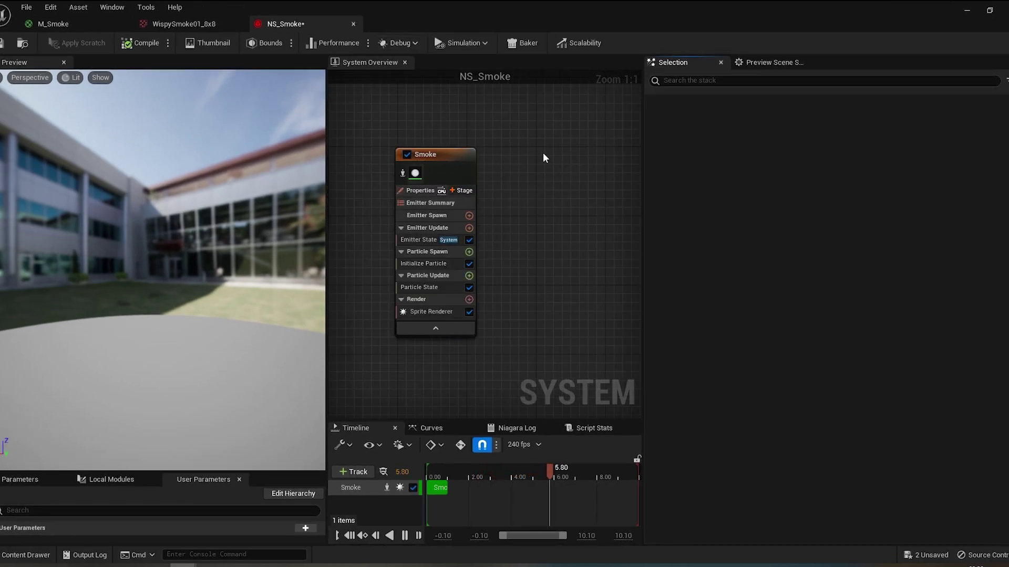
Save NS_Smoke and add an Empty emitter to the system graph.
{"action": "left_click", "coordinate": [5, 47]}
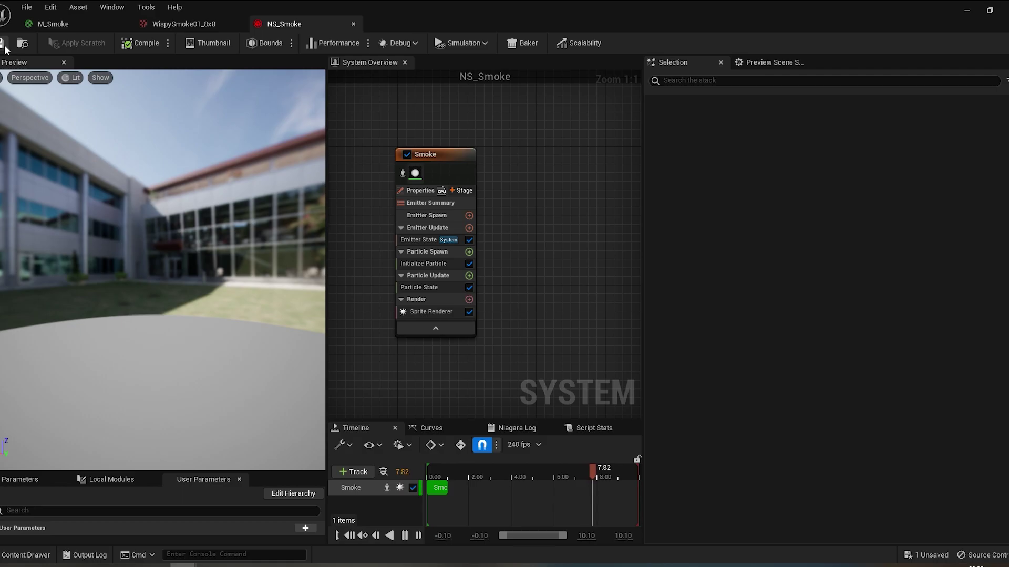
{"action": "right_click", "coordinate": [522, 156]}
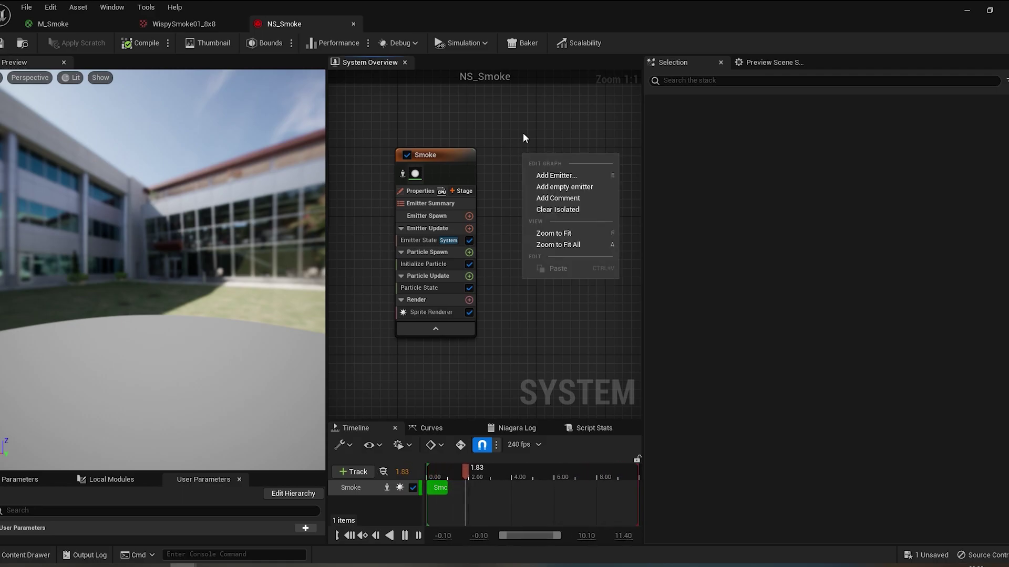
{"action": "right_click_drag", "start_coordinate": [523, 138], "coordinate": [446, 134]}
{"action": "right_click", "coordinate": [459, 144]}
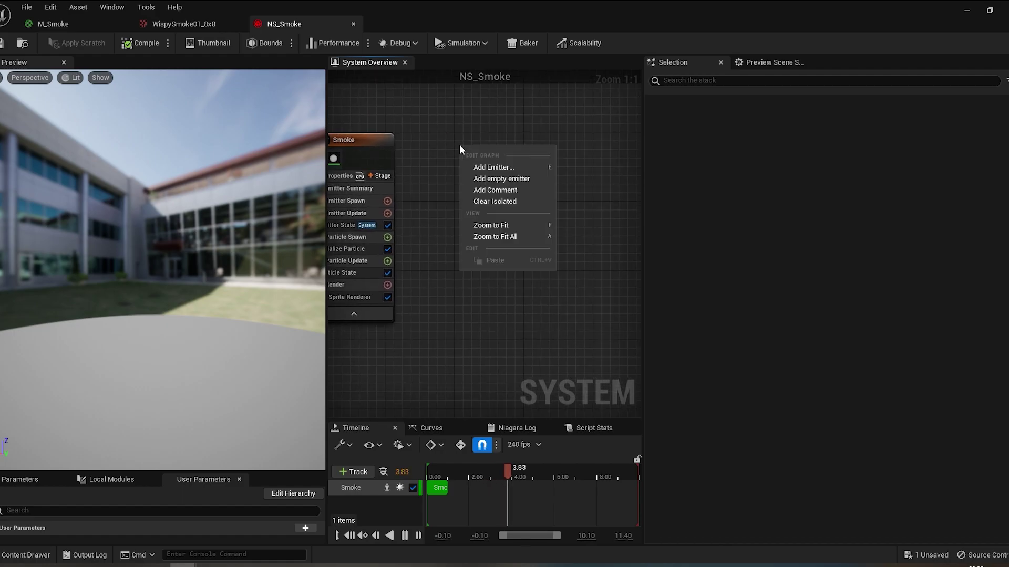
{"action": "left_click", "coordinate": [495, 169]}
{"action": "double_click", "coordinate": [552, 356]}
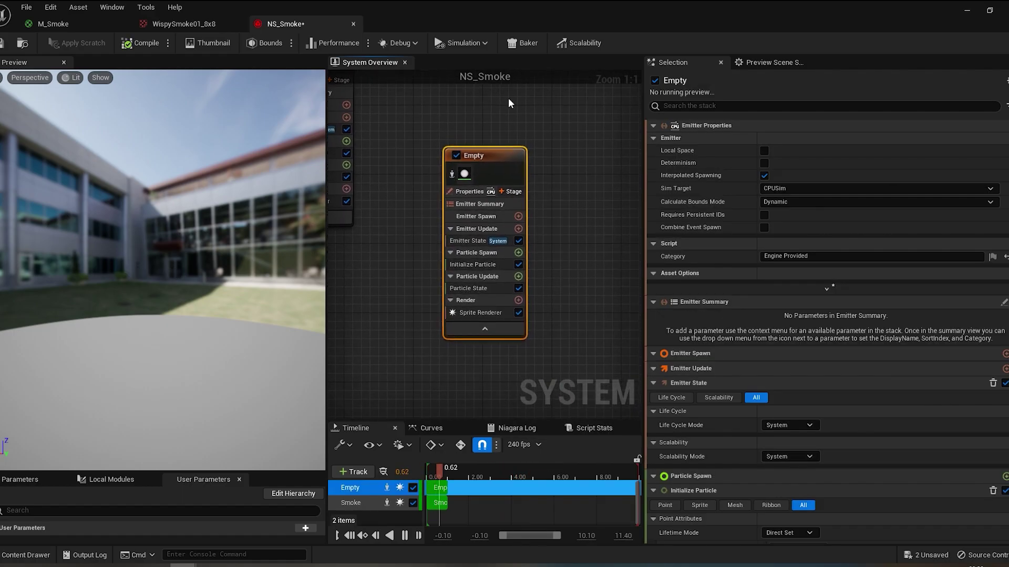
Move the Empty emitter beside Smoke, then delete it so Smoke is the only emitter.
{"action": "scroll", "coordinate": [556, 169], "scroll_direction": "down", "scroll_amount": 1}
{"action": "right_click_drag", "start_coordinate": [556, 169], "coordinate": [596, 287]}
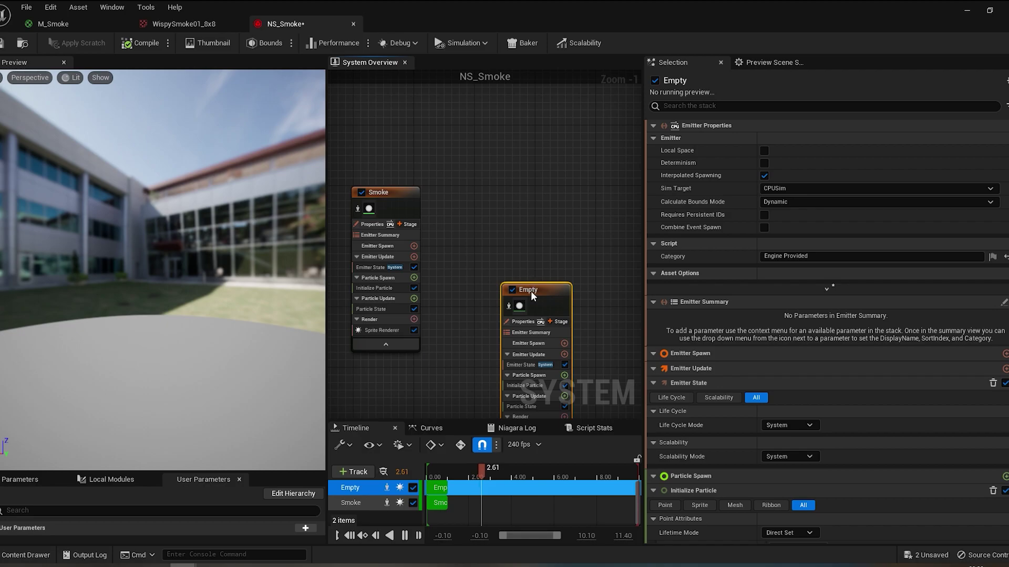
{"action": "left_click_drag", "start_coordinate": [532, 294], "coordinate": [475, 197]}
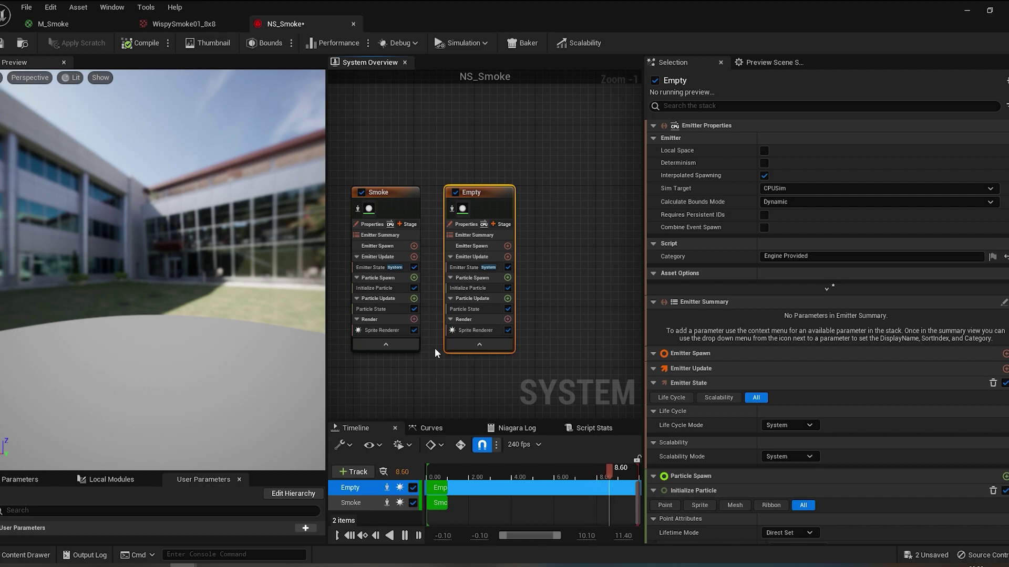
{"action": "left_click", "coordinate": [546, 182]}
{"action": "left_click", "coordinate": [502, 206]}
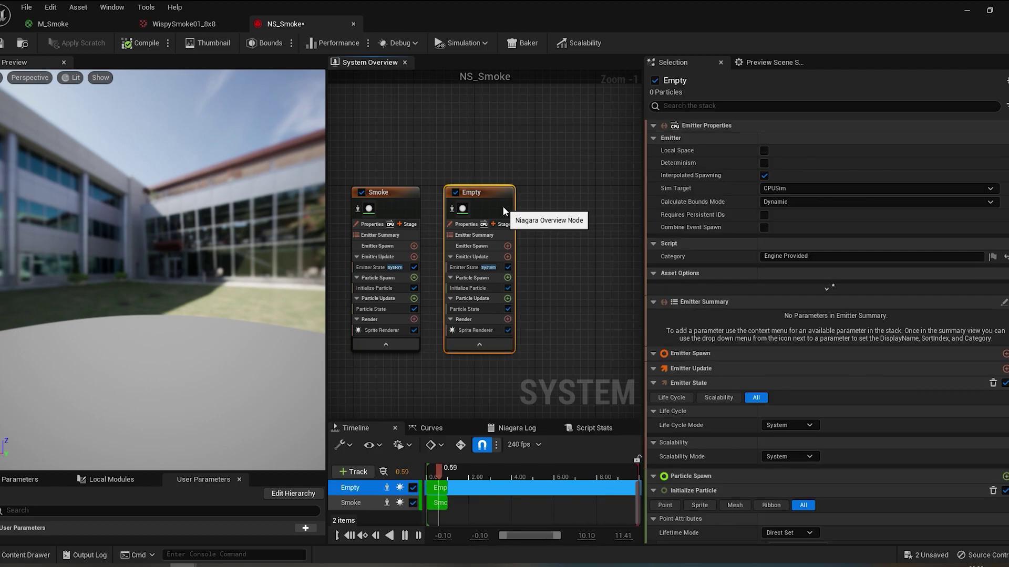
{"action": "key", "text": "Delete"}
Assign M_Smoke as the Smoke emitter's Sprite Renderer material.
{"action": "left_click", "coordinate": [382, 330]}
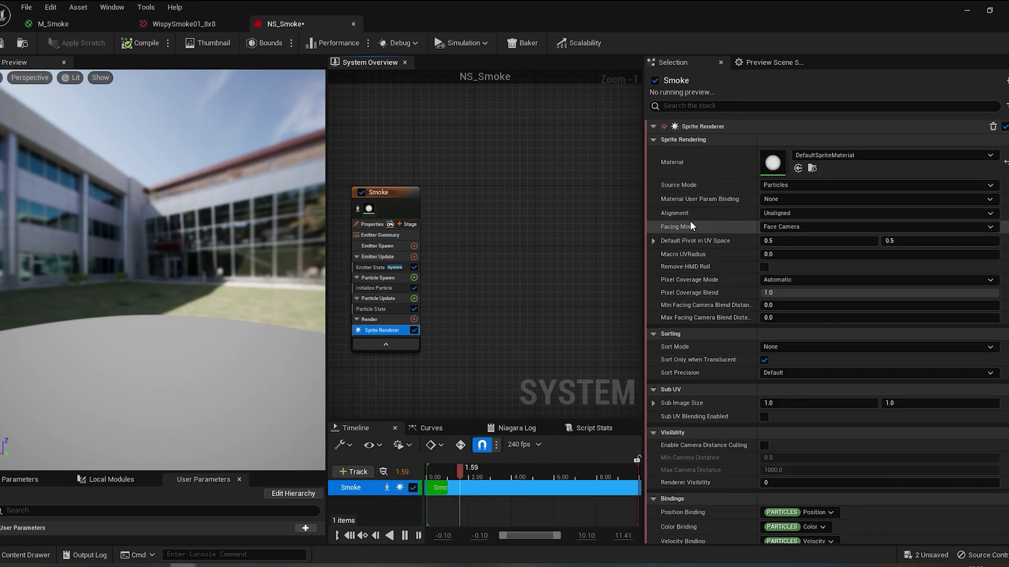
{"action": "left_click", "coordinate": [822, 158]}
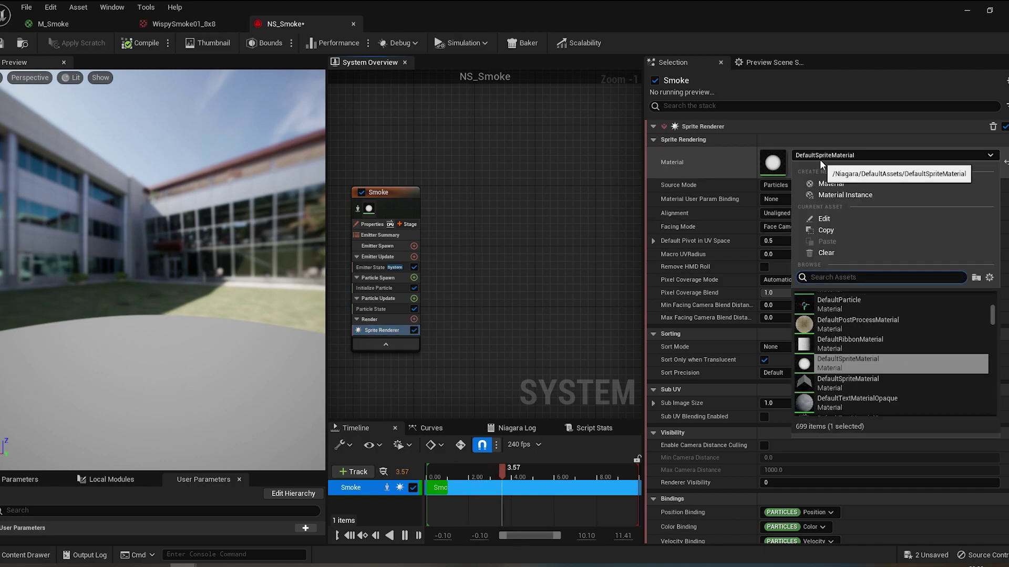
{"action": "type", "text": "m_smoke"}
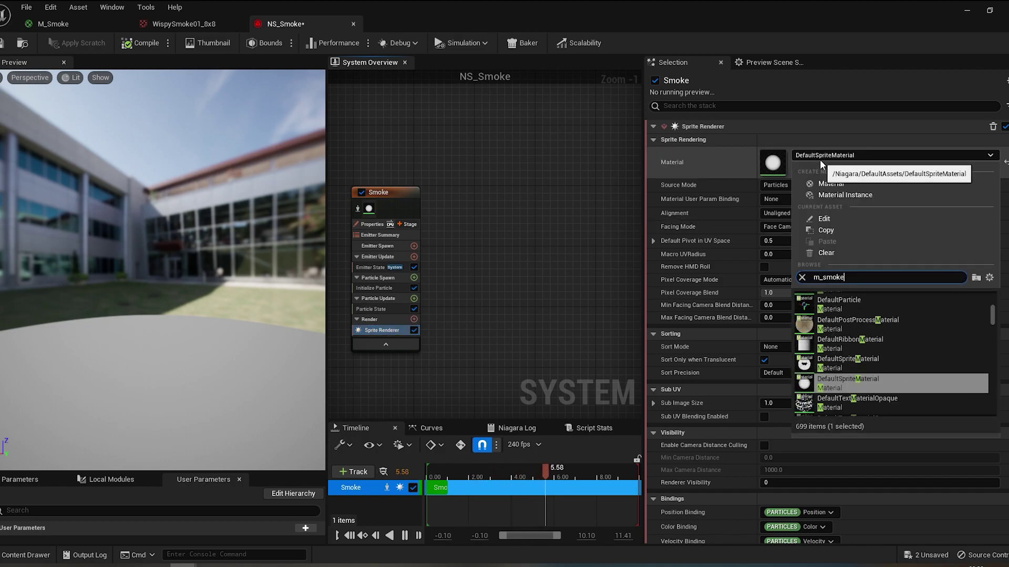
{"action": "left_click", "coordinate": [893, 303]}
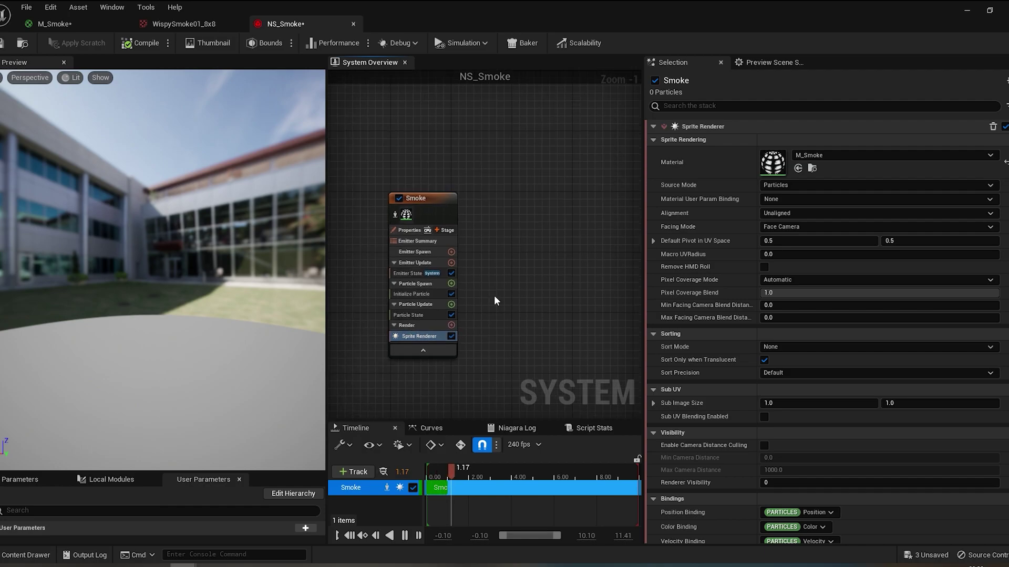
{"action": "mouse_move", "coordinate": [163, 263]}
{"action": "left_mouse_down"}
{"action": "mouse_move", "coordinate": [131, 294]}
{"action": "mouse_move", "coordinate": [158, 263]}
{"action": "left_mouse_up"}
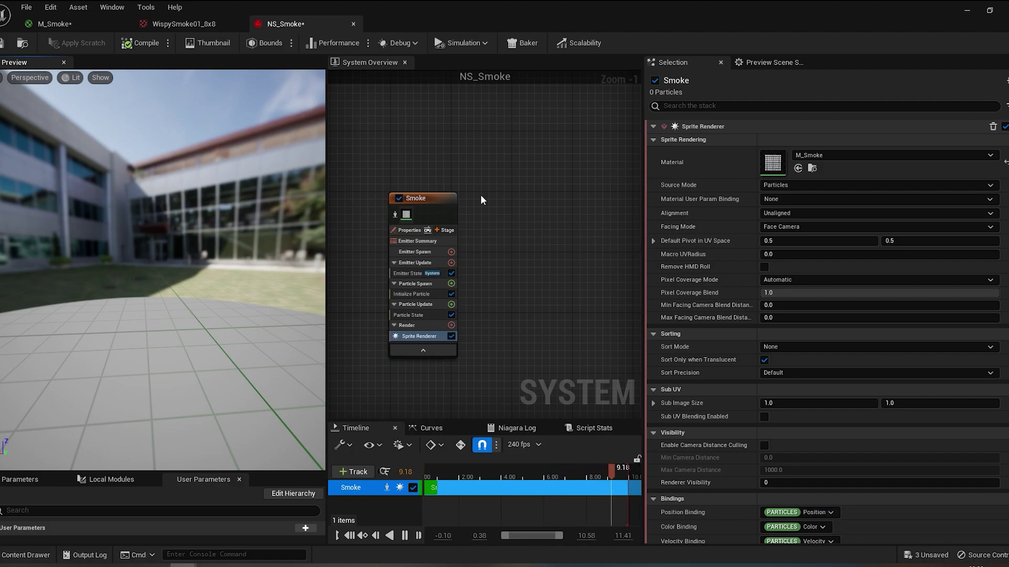
Add a Spawn Rate module under Emitter Update with SpawnRate 15 and view the particles.
{"action": "scroll", "coordinate": [455, 265], "scroll_direction": "up", "scroll_amount": 1}
{"action": "left_click", "coordinate": [454, 265]}
{"action": "type", "text": "s"}
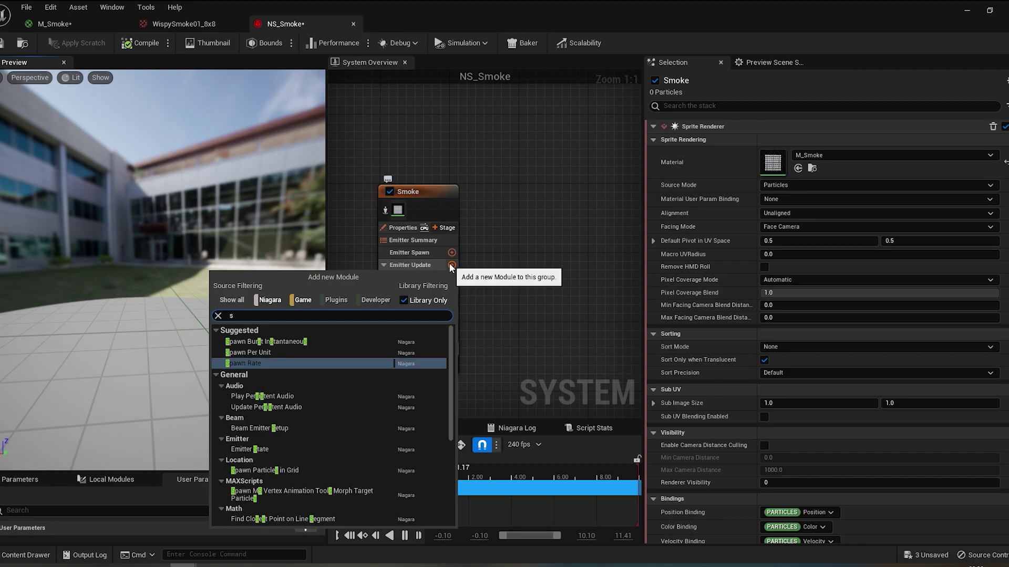
{"action": "type", "text": "pawn"}
{"action": "key", "text": "Return"}
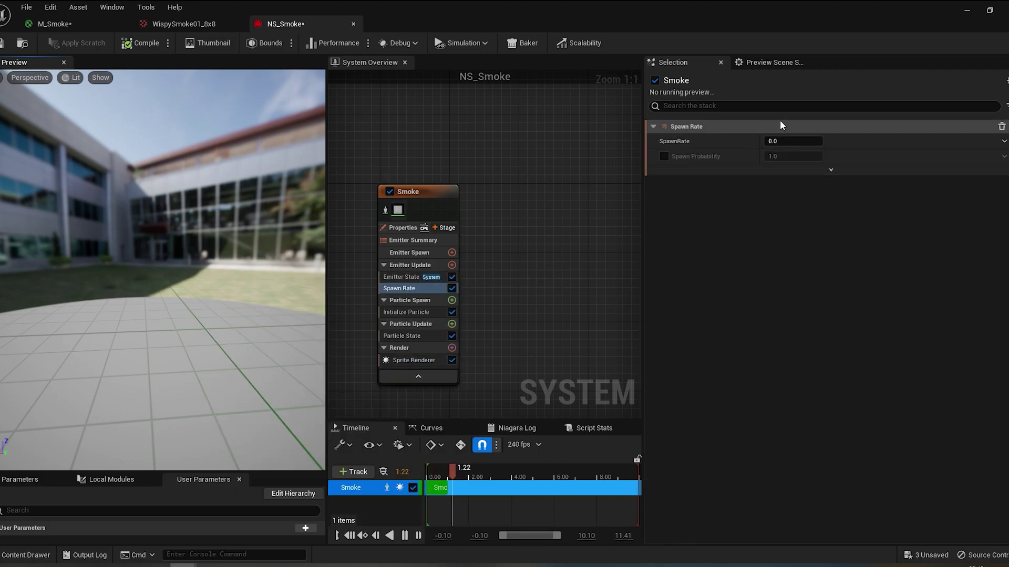
{"action": "left_click", "coordinate": [781, 142]}
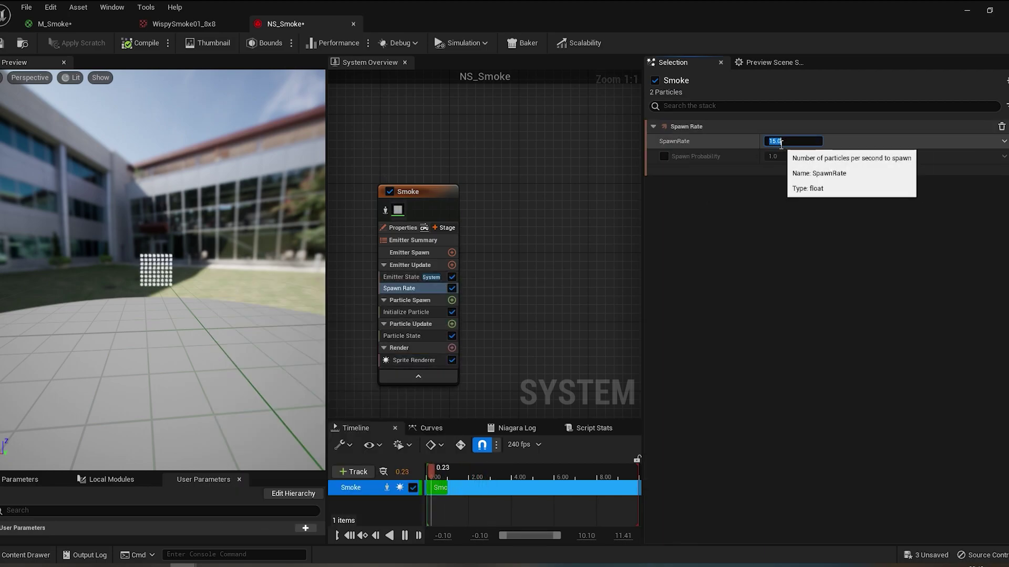
{"action": "key", "text": "Return"}
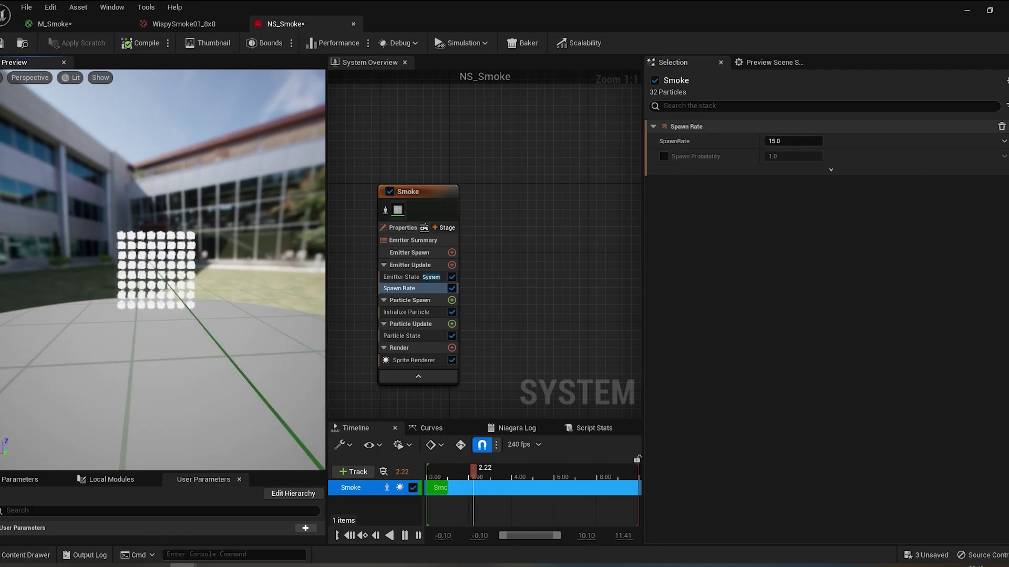
{"action": "left_click_drag", "start_coordinate": [162, 262], "coordinate": [137, 291]}
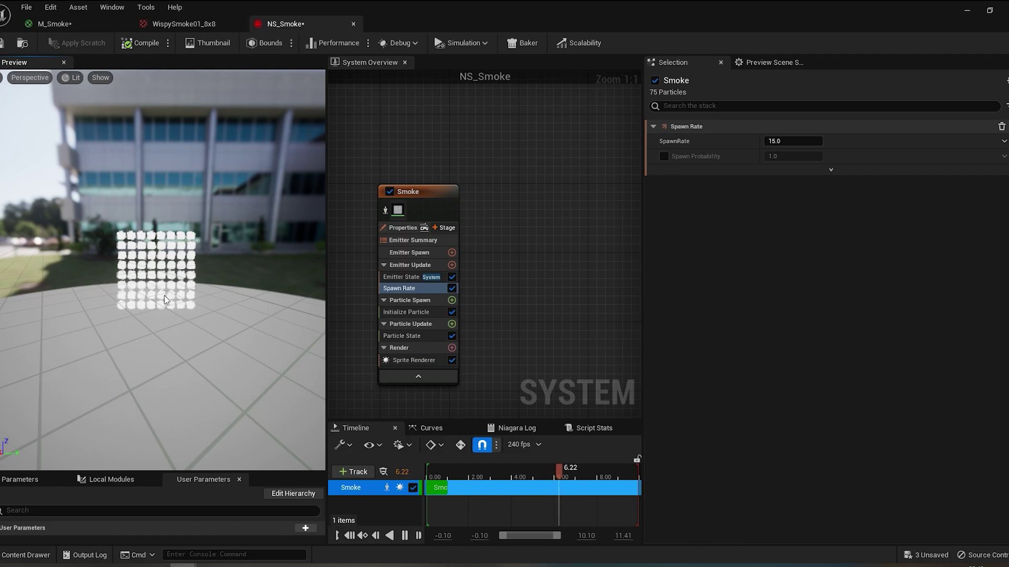
{"action": "mouse_move", "coordinate": [158, 289]}
{"action": "left_mouse_down"}
{"action": "mouse_move", "coordinate": [178, 278]}
{"action": "mouse_move", "coordinate": [105, 263]}
{"action": "left_mouse_up"}
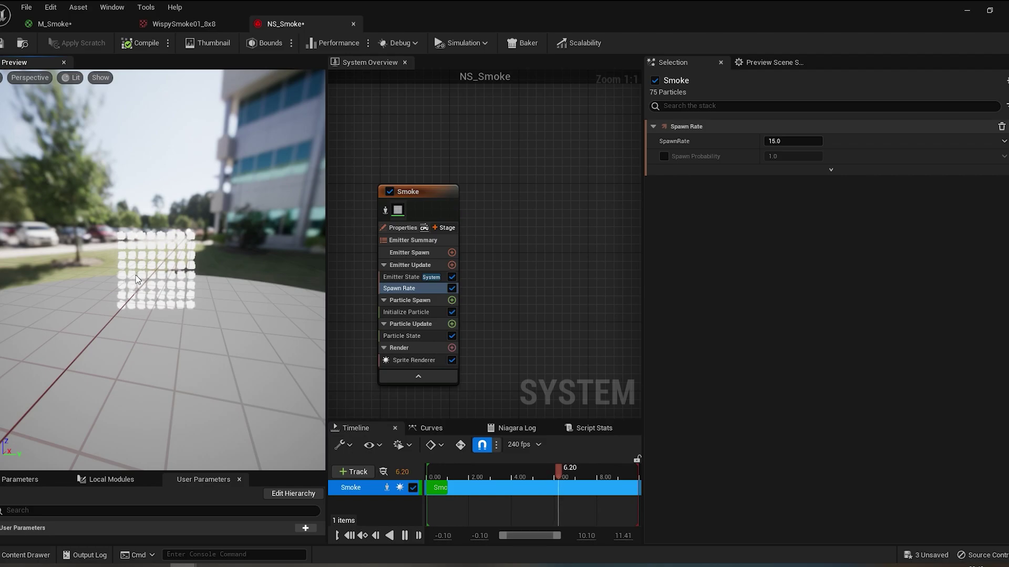
Add a FlipBook node in M_Smoke and wire its UVs into the Texture Sample UVs.
{"action": "left_click", "coordinate": [59, 26]}
{"action": "right_click_drag", "start_coordinate": [443, 304], "coordinate": [477, 271]}
{"action": "right_click", "coordinate": [470, 279]}
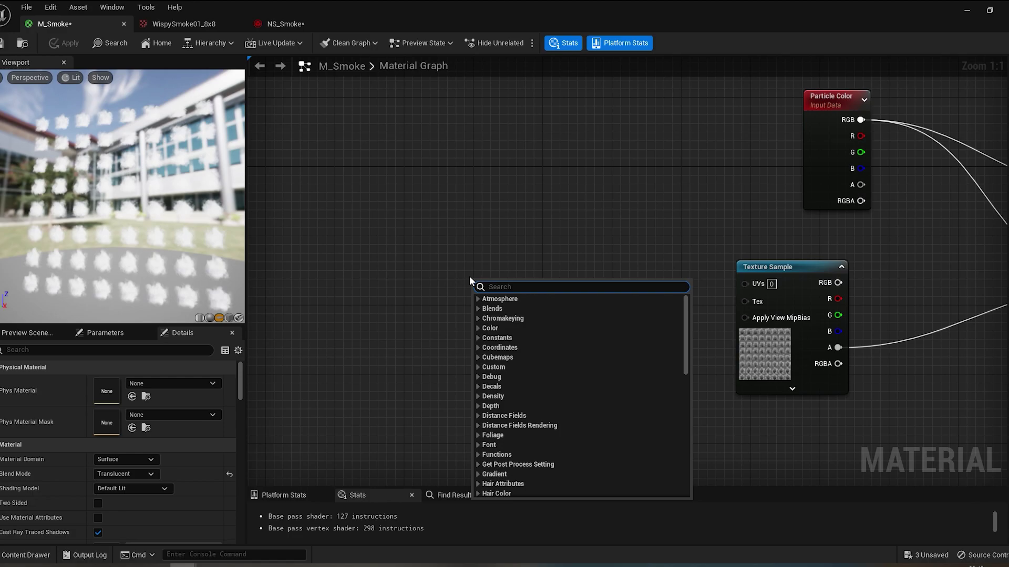
{"action": "type", "text": "flipbook"}
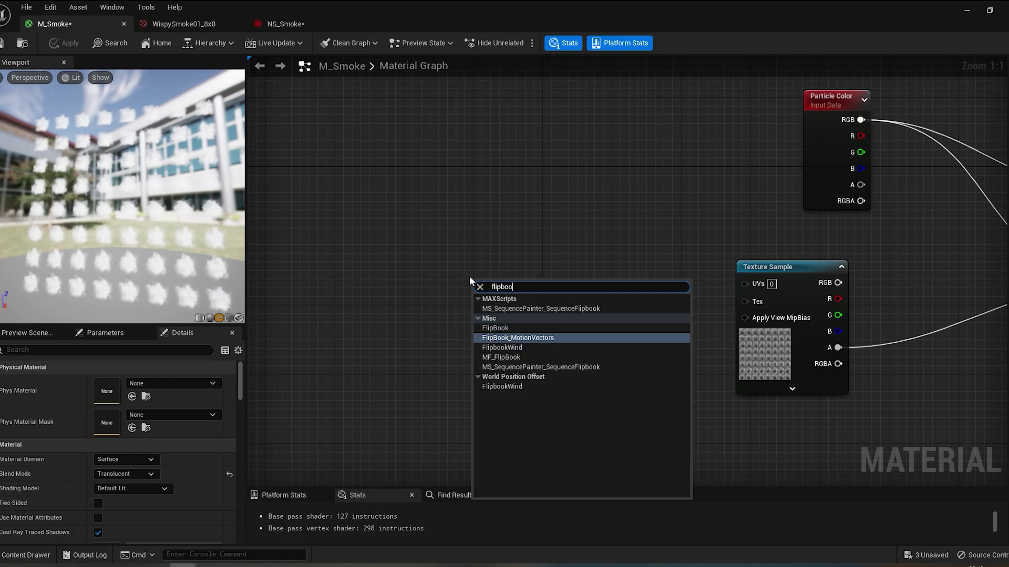
{"action": "key", "text": "Return"}
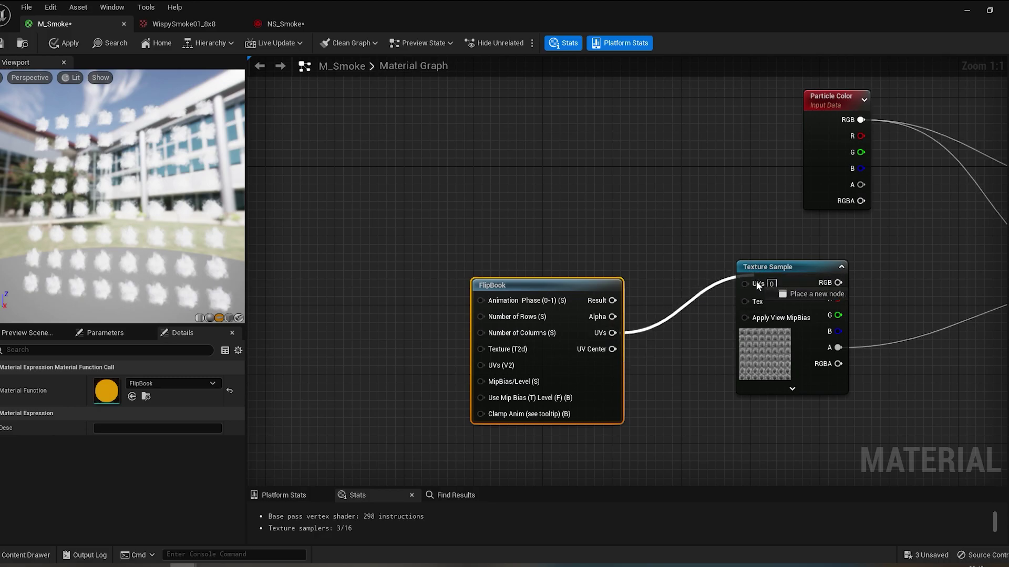
{"action": "left_click_drag", "start_coordinate": [758, 285], "coordinate": [757, 284]}
{"action": "left_click_drag", "start_coordinate": [567, 285], "coordinate": [588, 244]}
{"action": "left_click", "coordinate": [692, 196]}
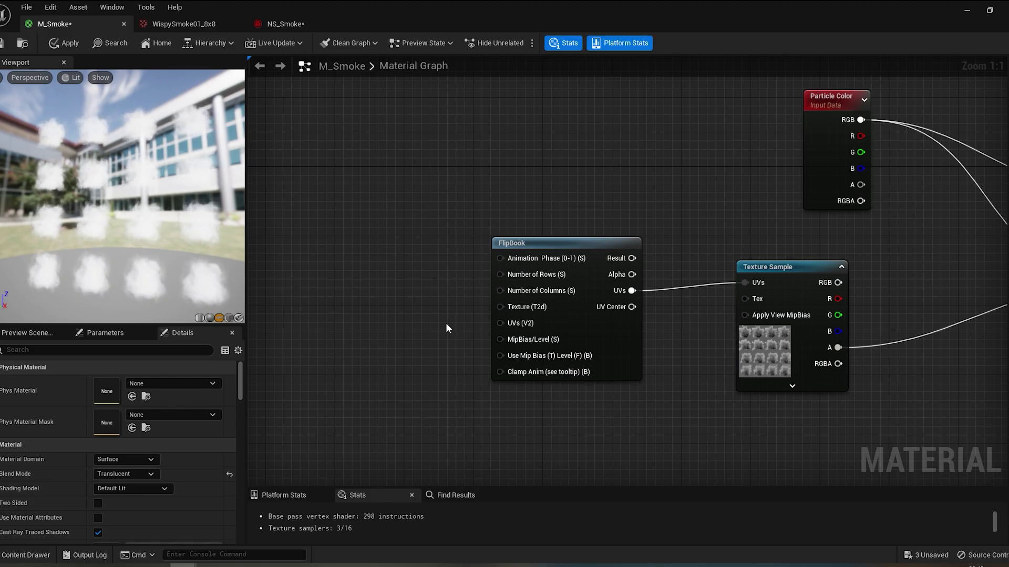
Add a Constant of 8 feeding FlipBook's Number of Rows and Number of Columns.
{"action": "right_click_drag", "start_coordinate": [405, 293], "coordinate": [448, 259]}
{"action": "left_click", "coordinate": [380, 284]}
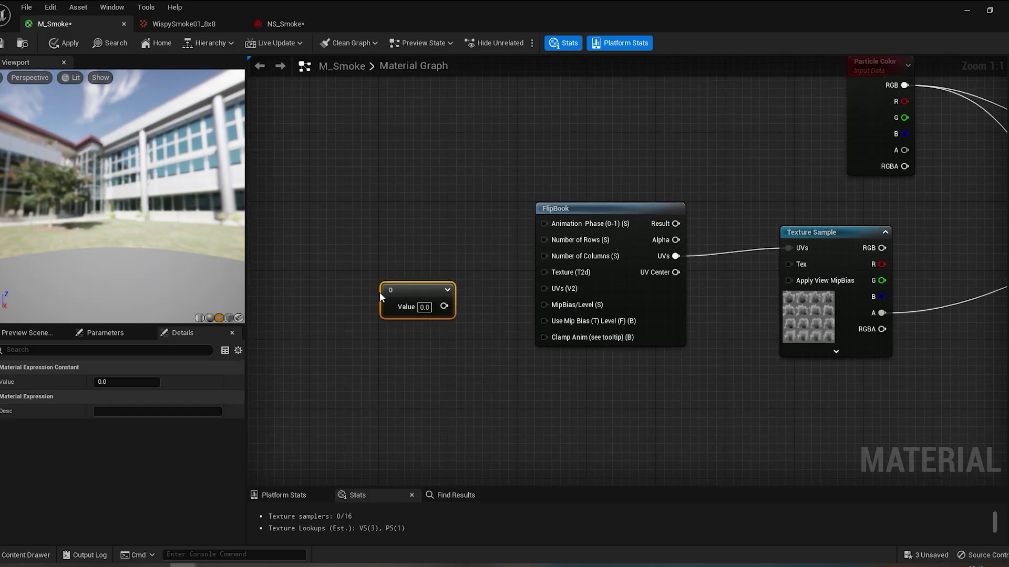
{"action": "left_click", "coordinate": [386, 386]}
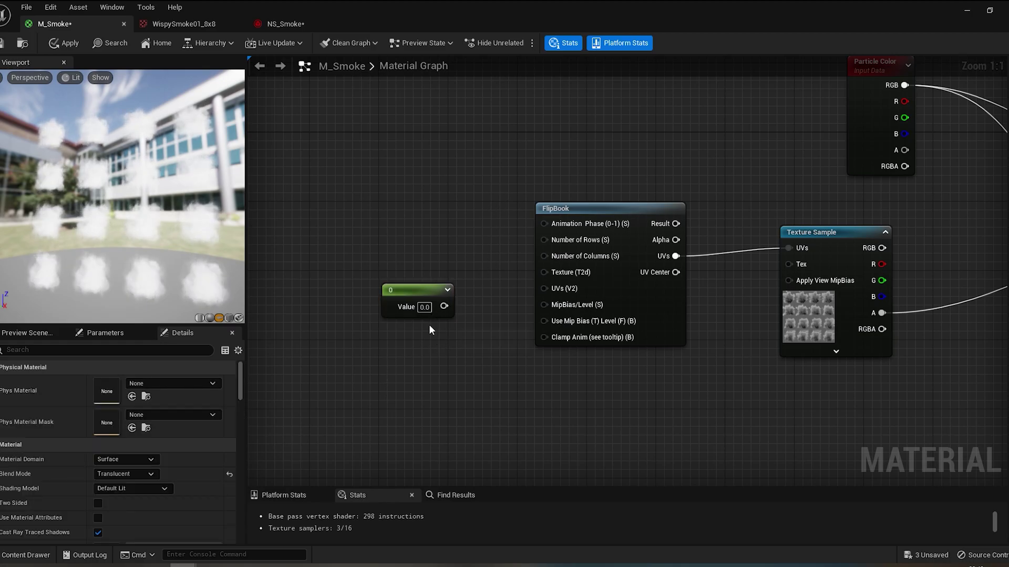
{"action": "right_click", "coordinate": [413, 345]}
{"action": "left_click", "coordinate": [374, 342]}
{"action": "left_click_drag", "start_coordinate": [444, 306], "coordinate": [544, 239]}
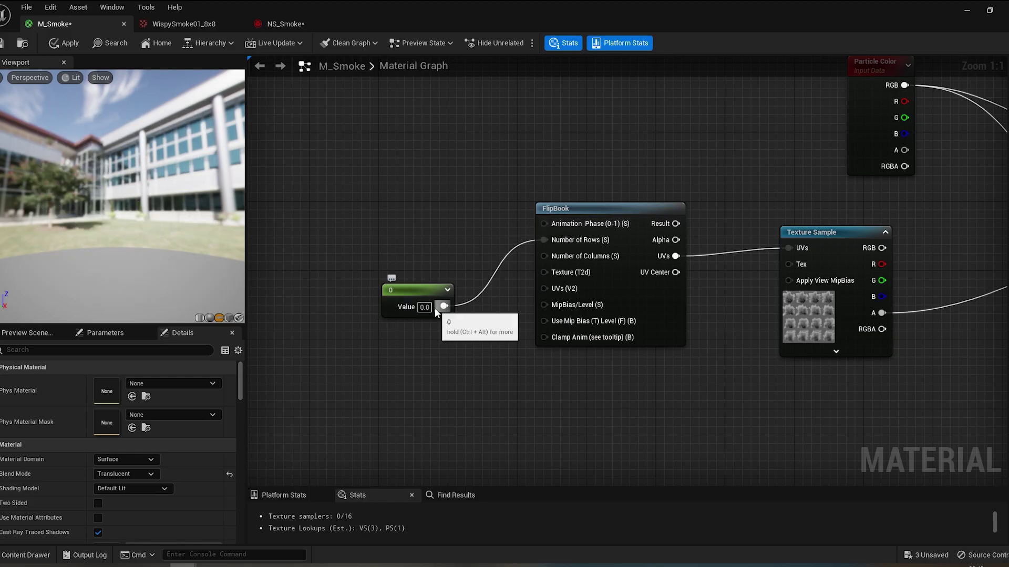
{"action": "left_click_drag", "start_coordinate": [435, 309], "coordinate": [528, 249]}
{"action": "left_click_drag", "start_coordinate": [422, 294], "coordinate": [438, 231]}
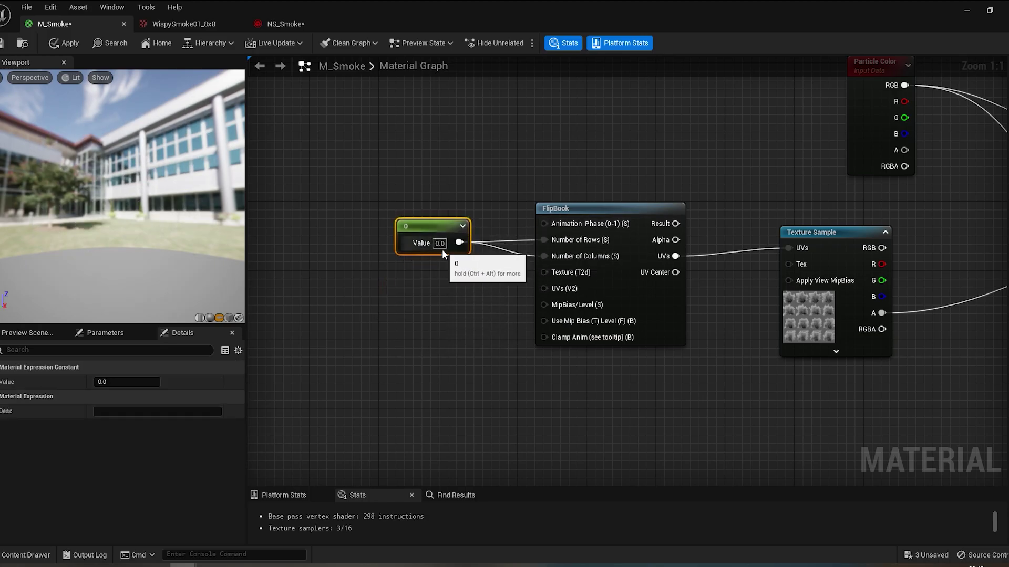
{"action": "left_click", "coordinate": [188, 24]}
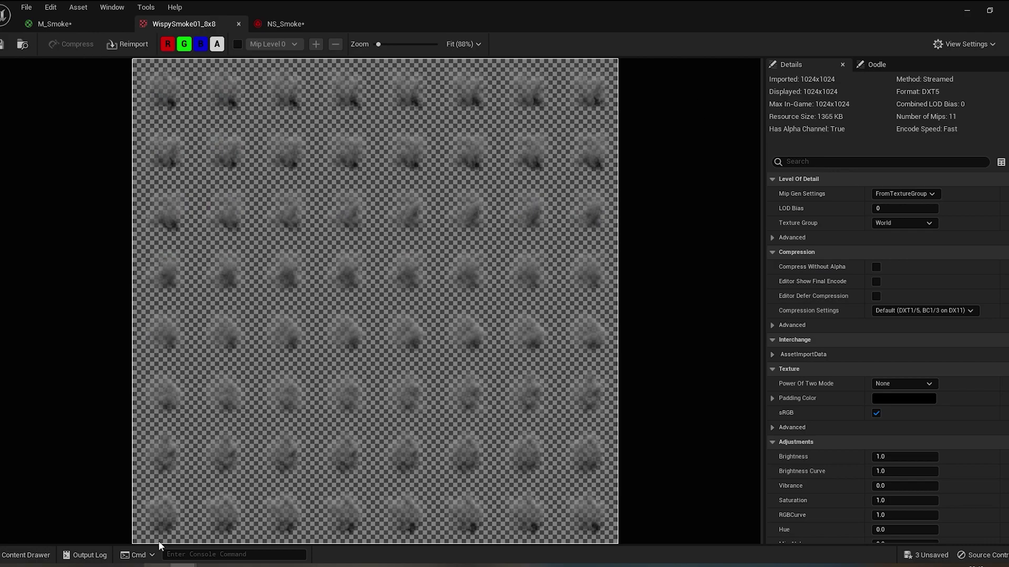
{"action": "left_click", "coordinate": [52, 24]}
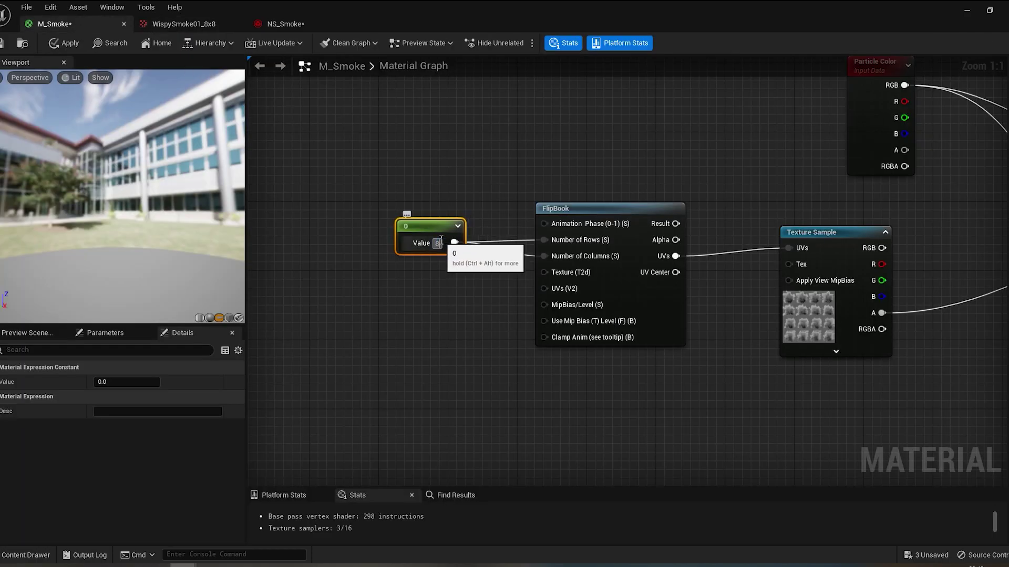
{"action": "type", "text": "8"}
{"action": "key", "text": "Return"}
{"action": "mouse_move", "coordinate": [156, 254]}
{"action": "left_mouse_down"}
{"action": "mouse_move", "coordinate": [126, 258]}
{"action": "mouse_move", "coordinate": [143, 258]}
{"action": "left_mouse_up"}
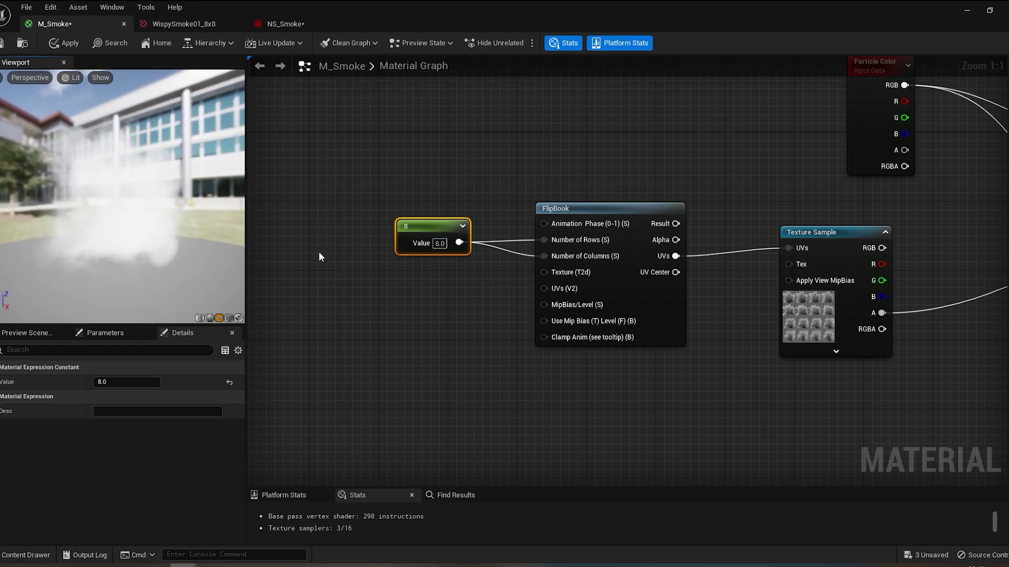
Add a Time node feeding a Multiply node wired into FlipBook's Animation Phase.
{"action": "left_click_drag", "start_coordinate": [442, 230], "coordinate": [408, 307]}
{"action": "right_click", "coordinate": [346, 156]}
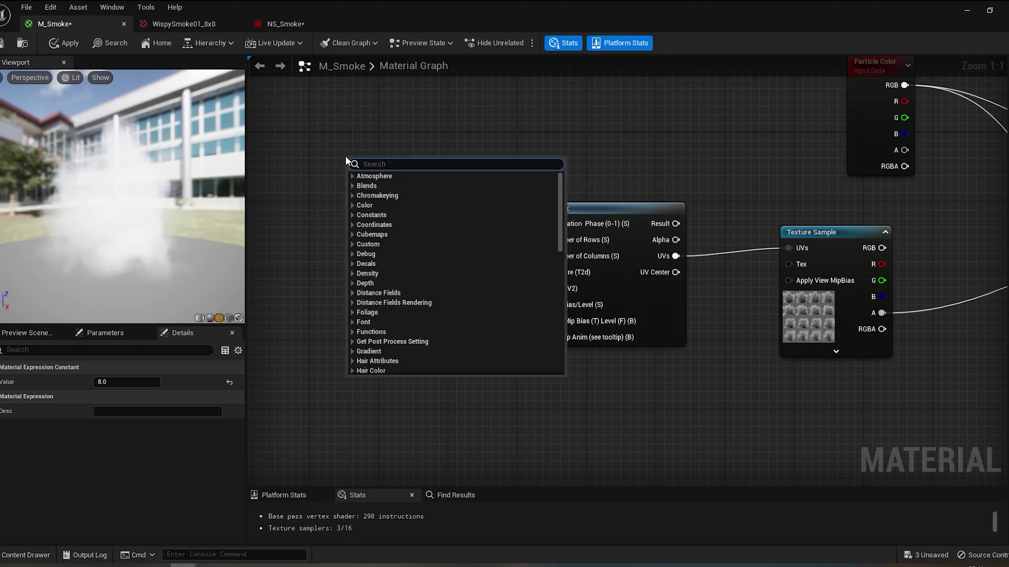
{"action": "type", "text": "time"}
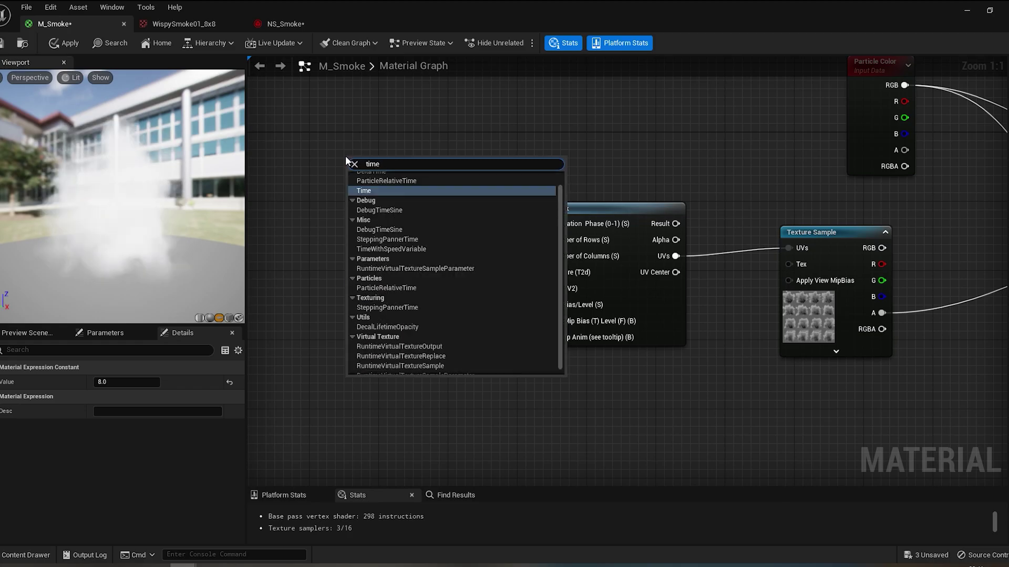
{"action": "key", "text": "Return"}
{"action": "left_click_drag", "start_coordinate": [346, 160], "coordinate": [267, 189]}
{"action": "left_click_drag", "start_coordinate": [313, 215], "coordinate": [404, 209]}
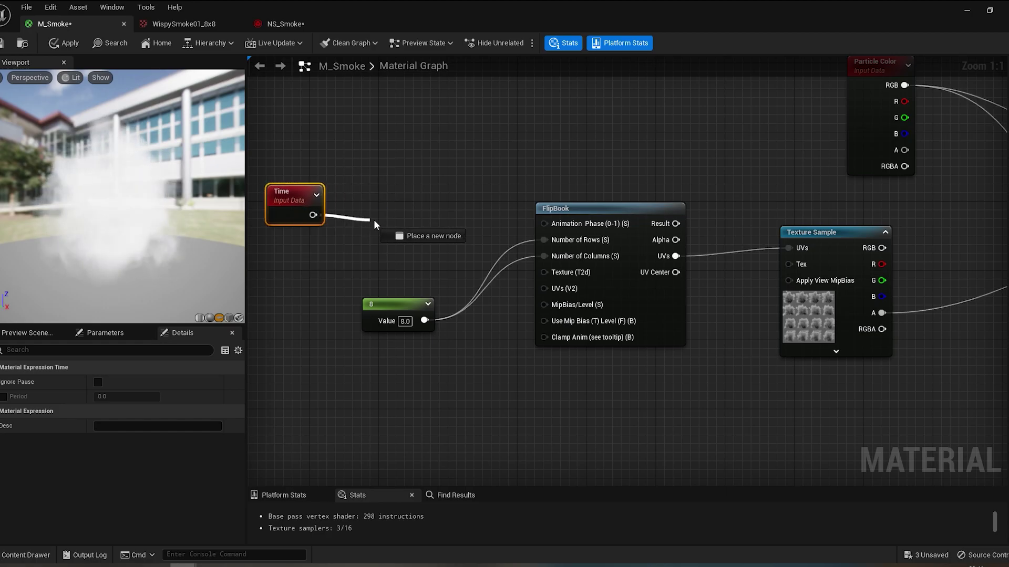
{"action": "type", "text": "mul"}
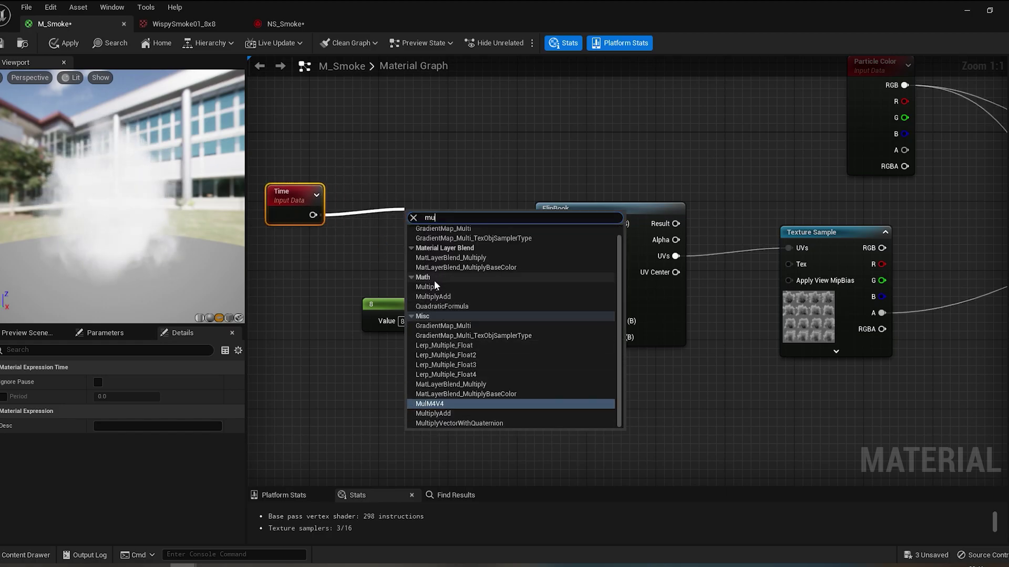
{"action": "key", "text": "Return"}
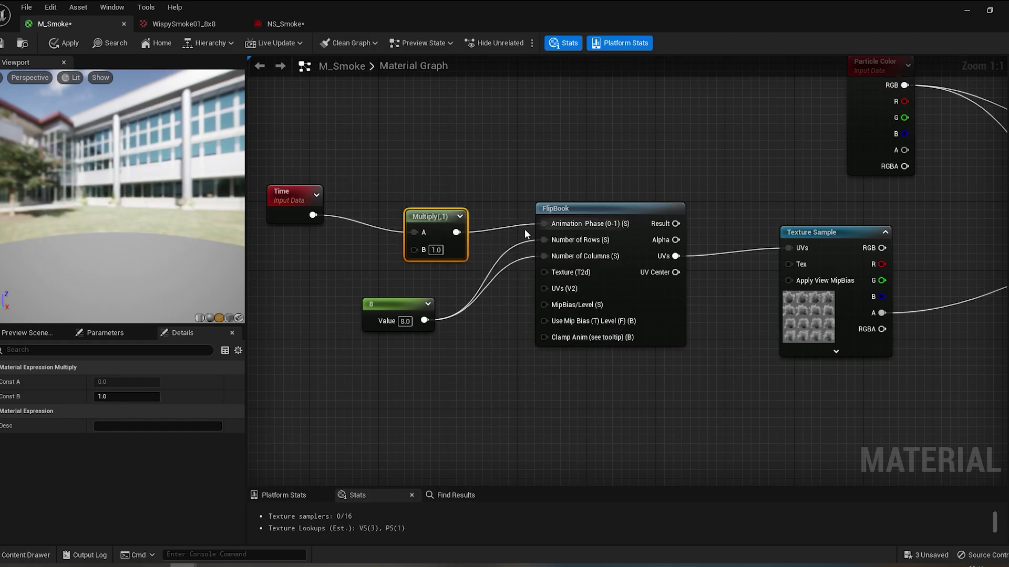
{"action": "left_click_drag", "start_coordinate": [439, 218], "coordinate": [395, 194]}
Set the Multiply B value to 1 after trying 3, save M_Smoke, and return to NS_Smoke.
{"action": "left_click", "coordinate": [390, 226]}
{"action": "type", "text": "3"}
{"action": "key", "text": "Return"}
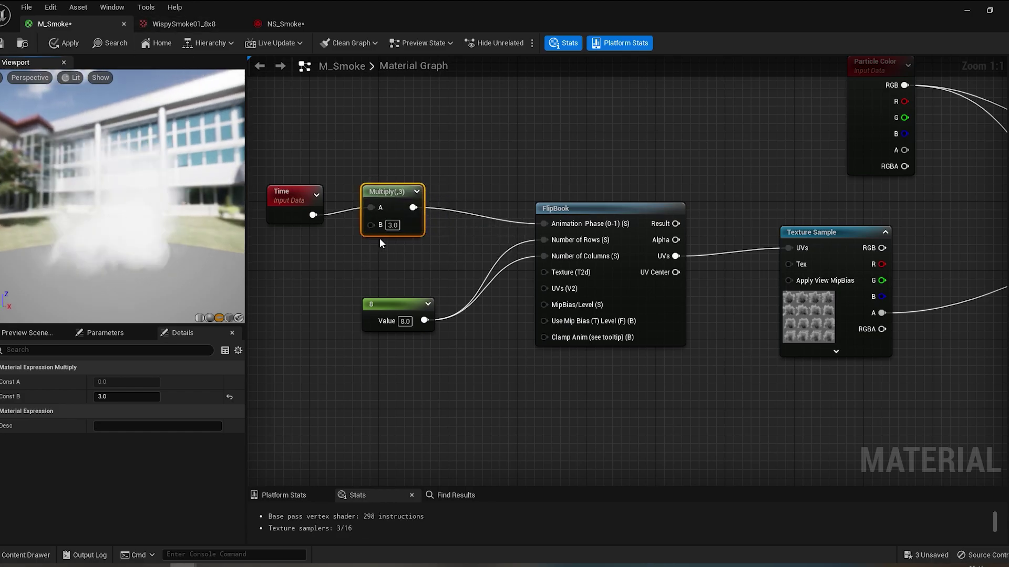
{"action": "left_click", "coordinate": [392, 225]}
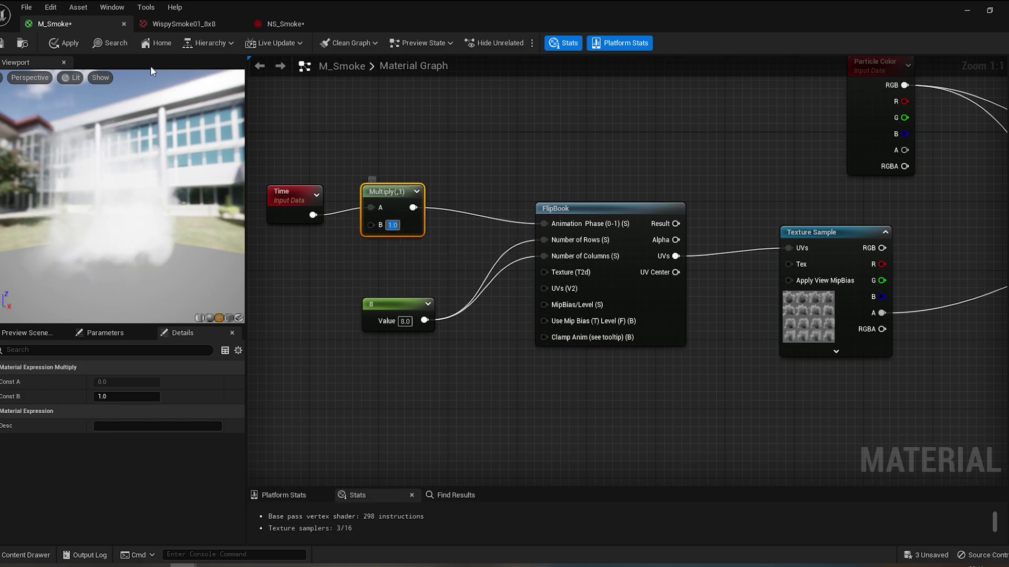
{"action": "type", "text": "1"}
{"action": "key", "text": "Return"}
{"action": "key", "text": "ctrl+s"}
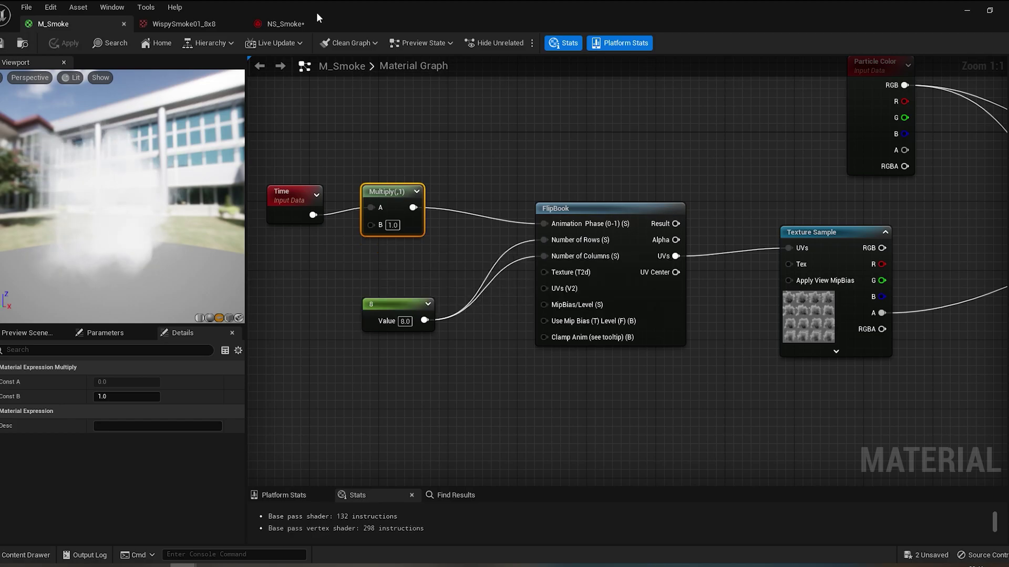
{"action": "left_click", "coordinate": [301, 23]}
{"action": "left_click_drag", "start_coordinate": [204, 280], "coordinate": [221, 307]}
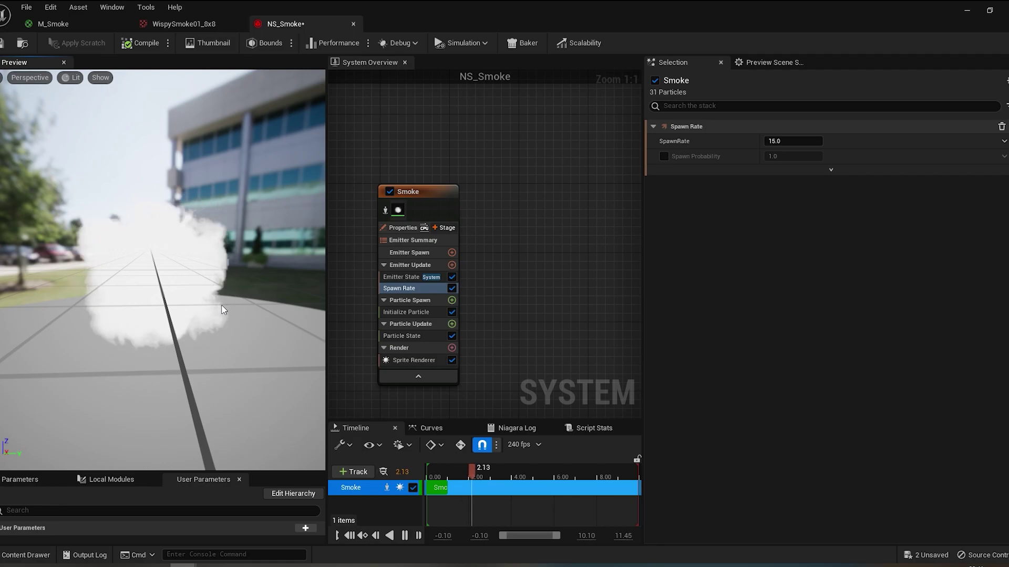
Add an Add Velocity module to Particle Spawn, fix its solver dependency, and set mode to In Cone.
{"action": "mouse_move", "coordinate": [222, 310]}
{"action": "left_mouse_down"}
{"action": "mouse_move", "coordinate": [178, 309]}
{"action": "mouse_move", "coordinate": [148, 335]}
{"action": "left_mouse_up"}
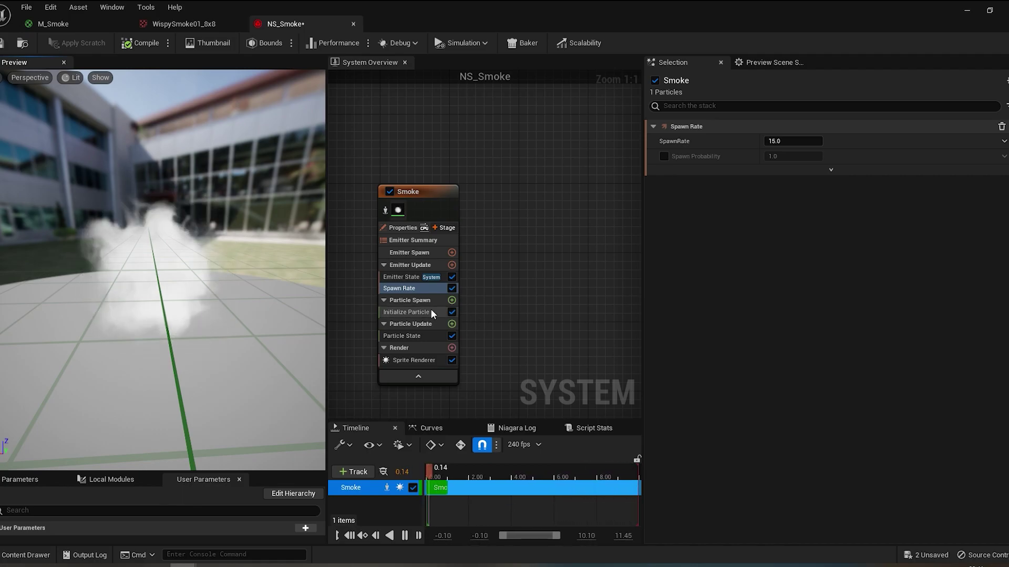
{"action": "left_click", "coordinate": [452, 300]}
{"action": "type", "text": "add"}
{"action": "key", "text": "Return"}
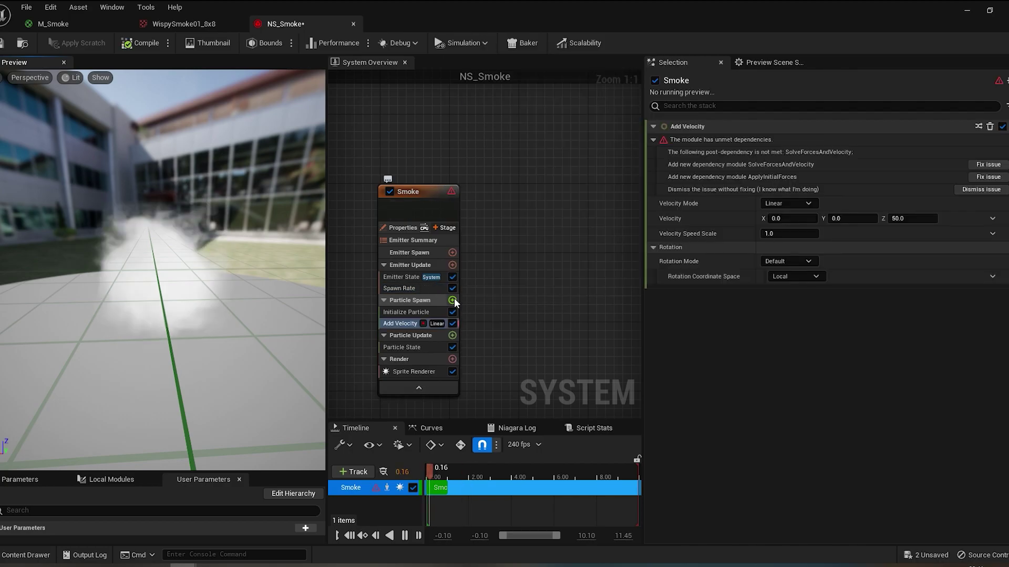
{"action": "left_click", "coordinate": [988, 164]}
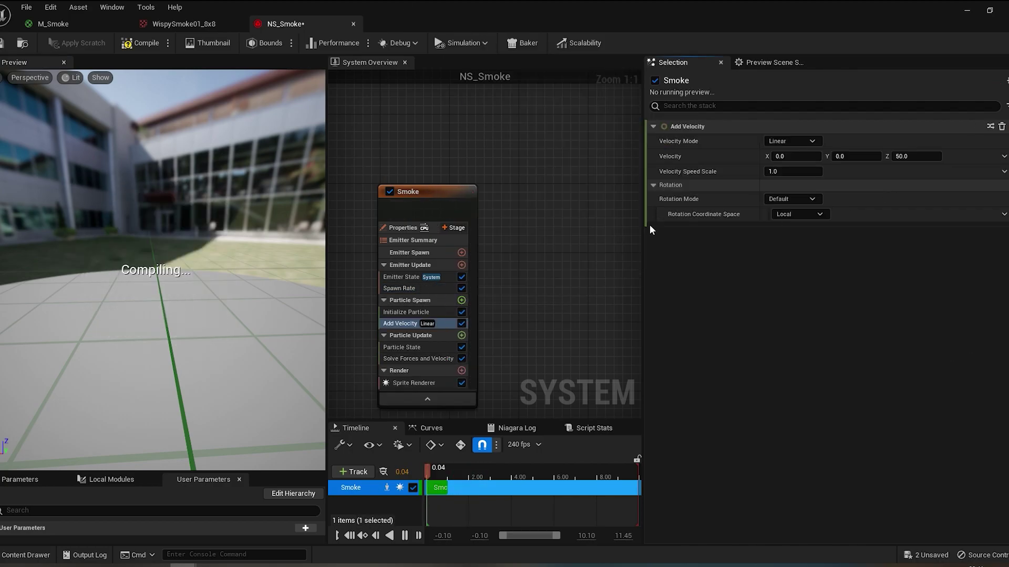
{"action": "left_click", "coordinate": [808, 141]}
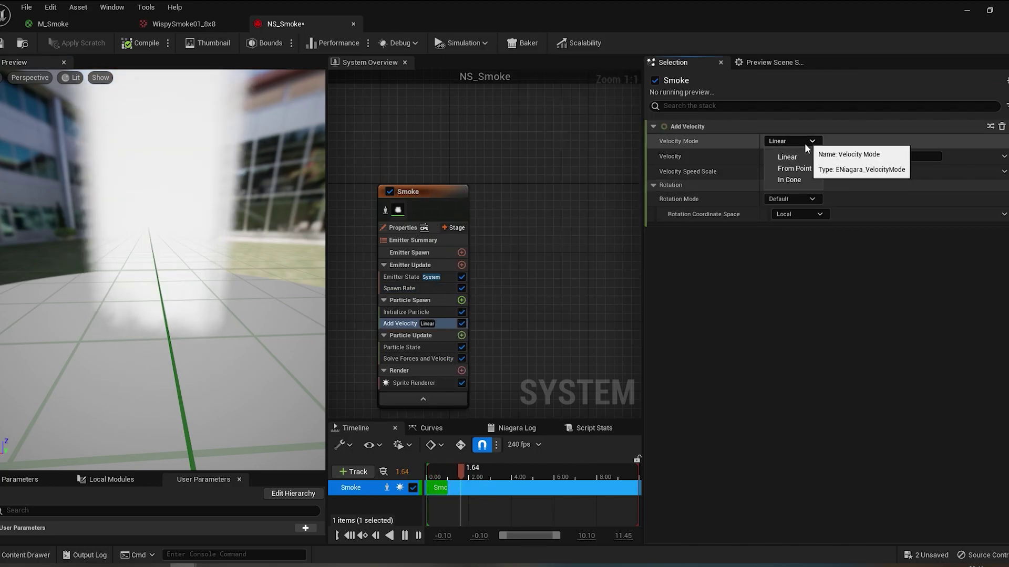
{"action": "left_click", "coordinate": [803, 178]}
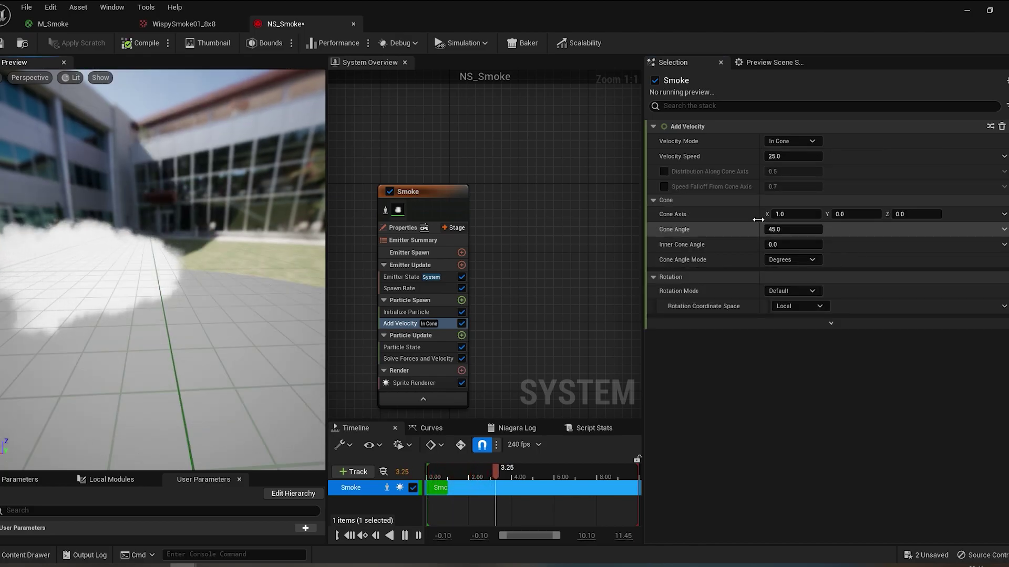
Set the cone axis to (0, 0, 1) and widen the cone angle to about 102.5.
{"action": "right_click", "coordinate": [835, 219]}
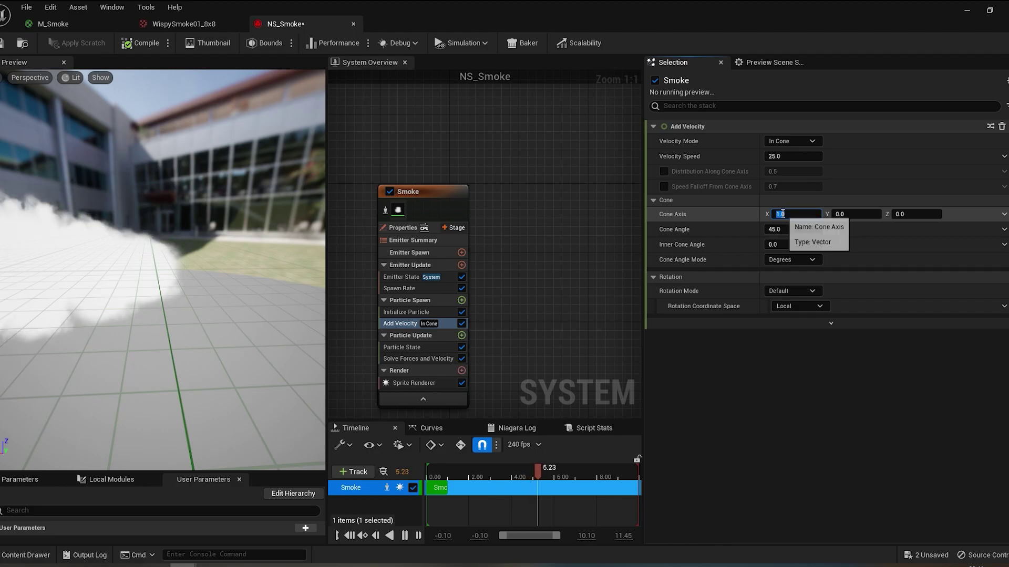
{"action": "type", "text": "0"}
{"action": "left_click", "coordinate": [846, 226]}
{"action": "left_click", "coordinate": [909, 214]}
{"action": "type", "text": "1"}
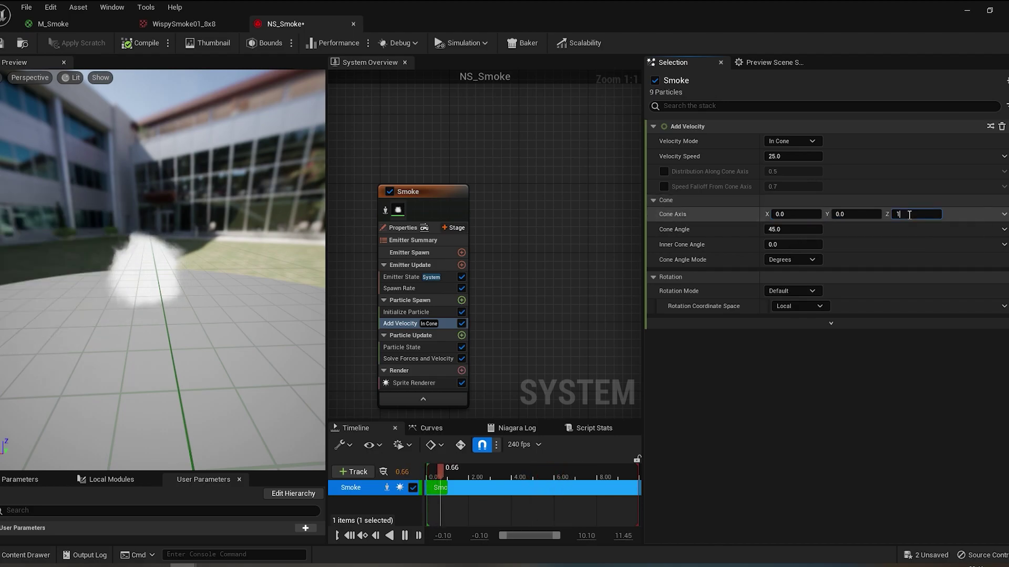
{"action": "left_click", "coordinate": [184, 270]}
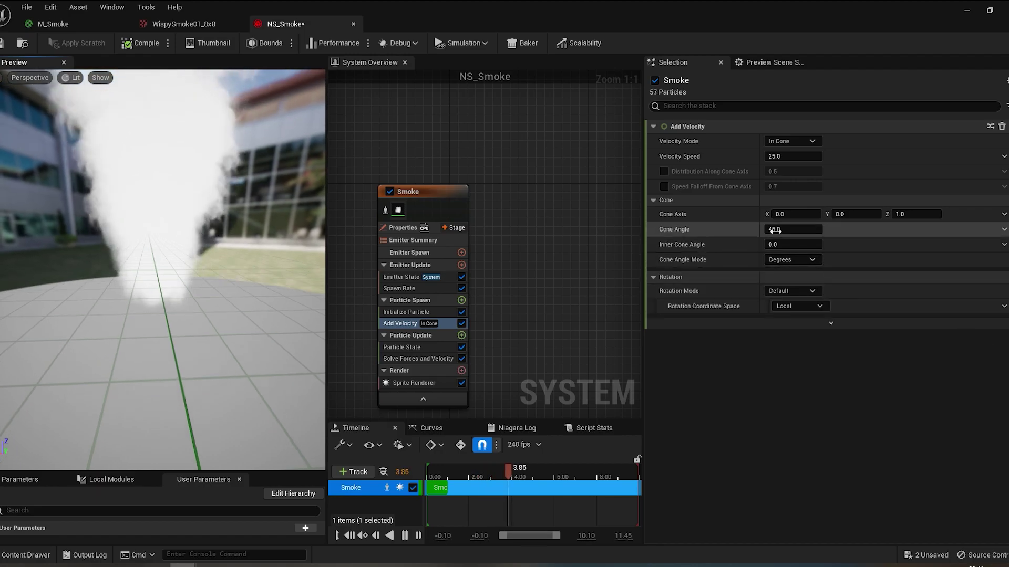
{"action": "left_click_drag", "start_coordinate": [770, 229], "coordinate": [781, 229]}
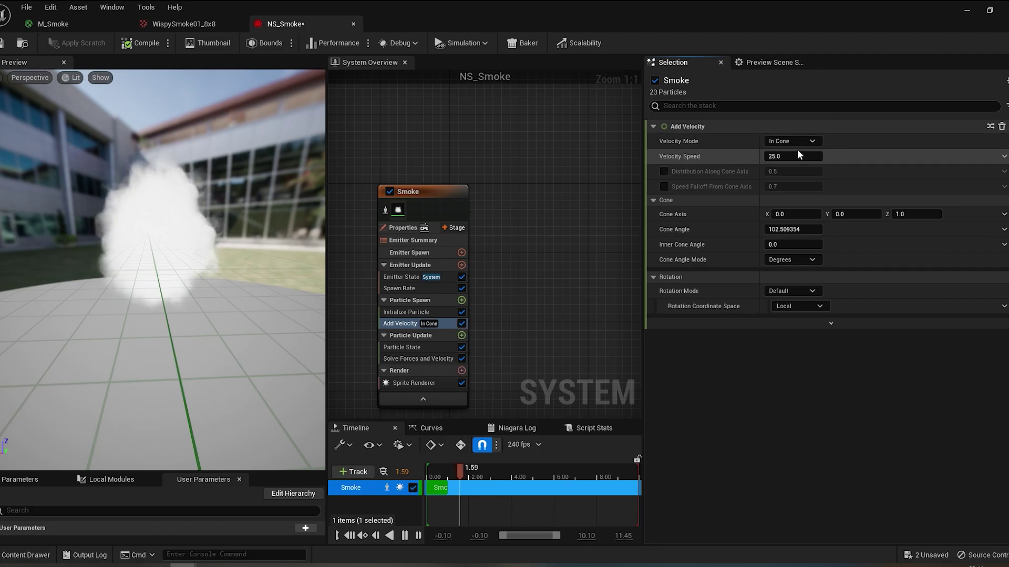
Make Velocity Speed a Random Range Float with Minimum 50 and Maximum 80.
{"action": "left_click", "coordinate": [1002, 157]}
{"action": "type", "text": "range"}
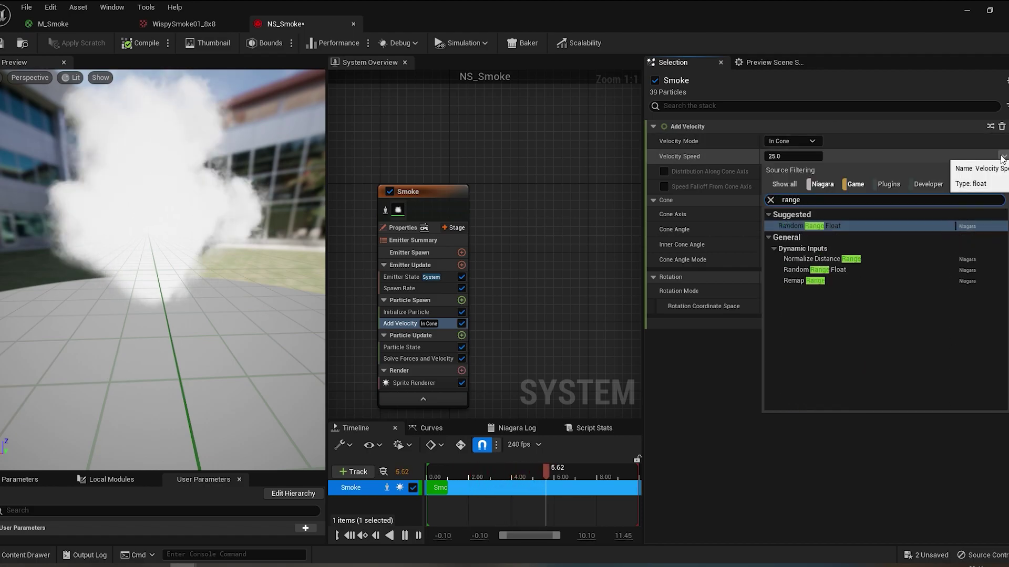
{"action": "key", "text": "Return"}
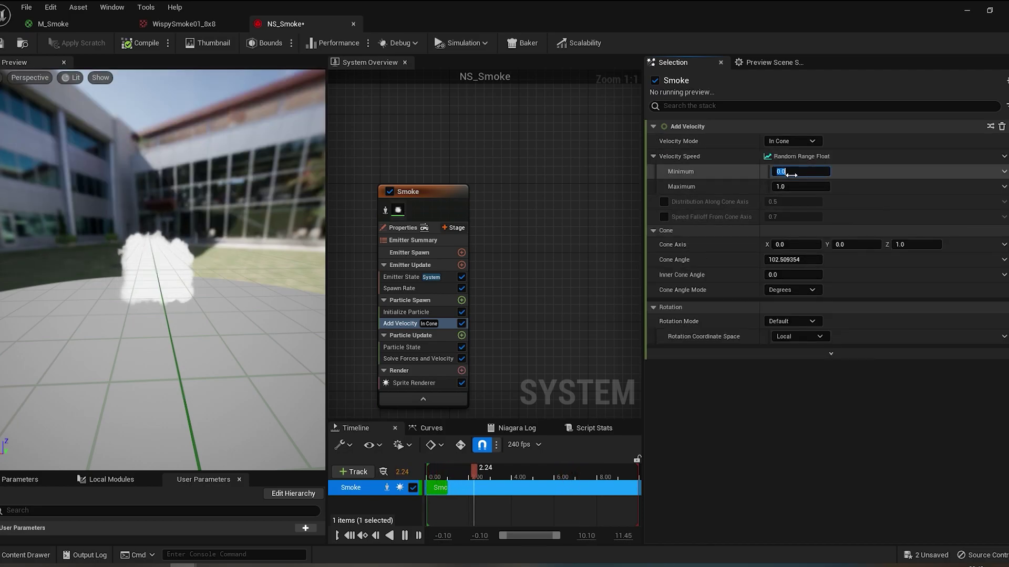
{"action": "key", "text": "Tab"}
{"action": "type", "text": "80"}
{"action": "key", "text": "Return"}
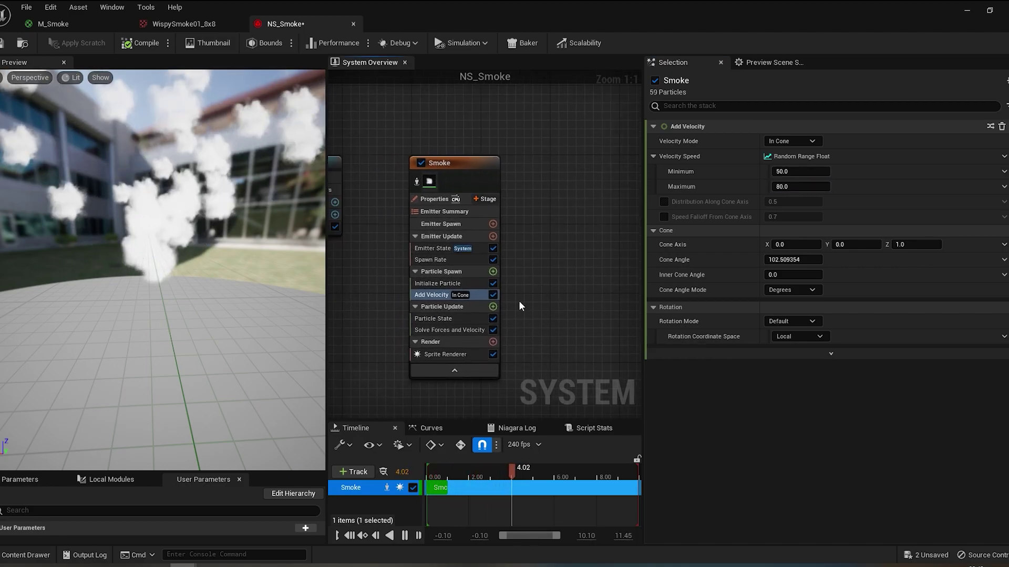
Add a Scale Sprite Size module to Particle Update.
{"action": "left_click", "coordinate": [493, 307]}
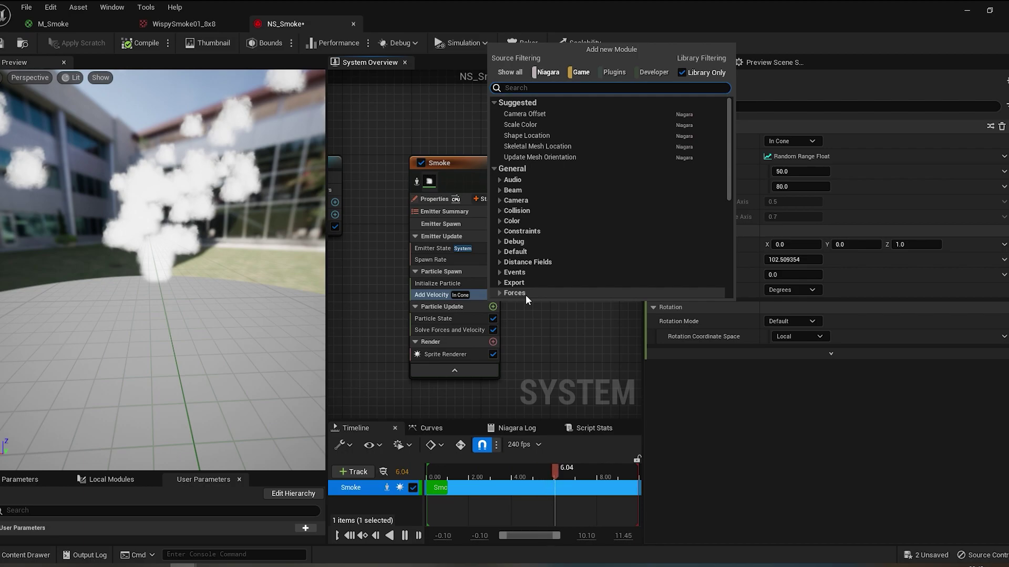
{"action": "type", "text": "sprite scale"}
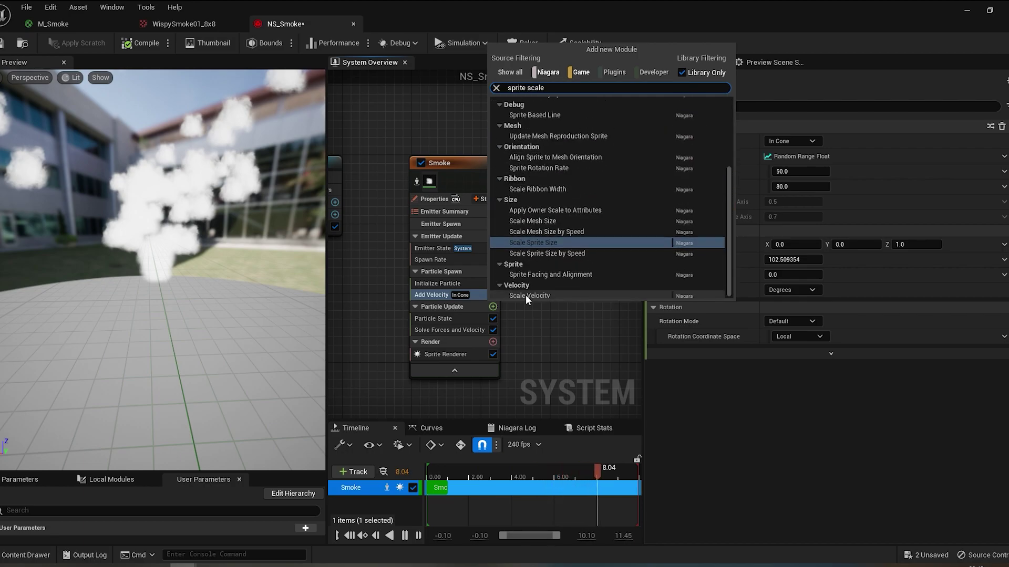
{"action": "key", "text": "Return"}
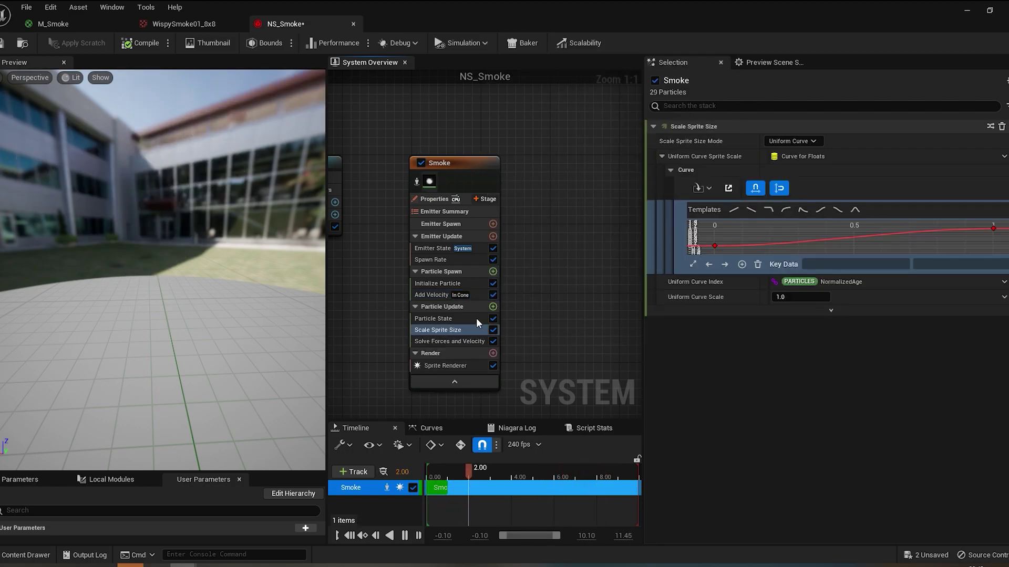
Set Initialize Particle's sprite size mode to Random Uniform, ranging from 80 to 150.
{"action": "left_click", "coordinate": [416, 284]}
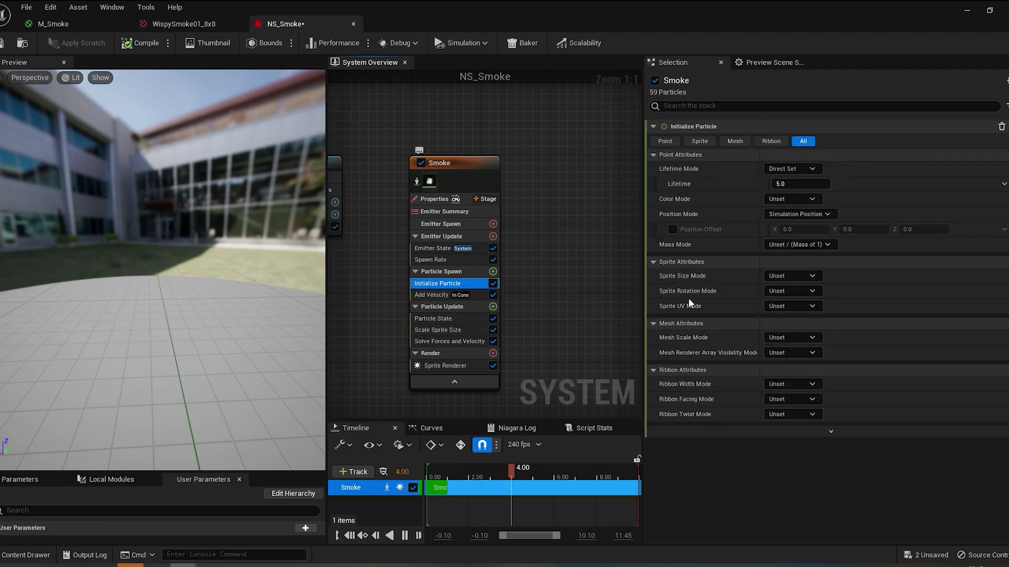
{"action": "left_click", "coordinate": [790, 276]}
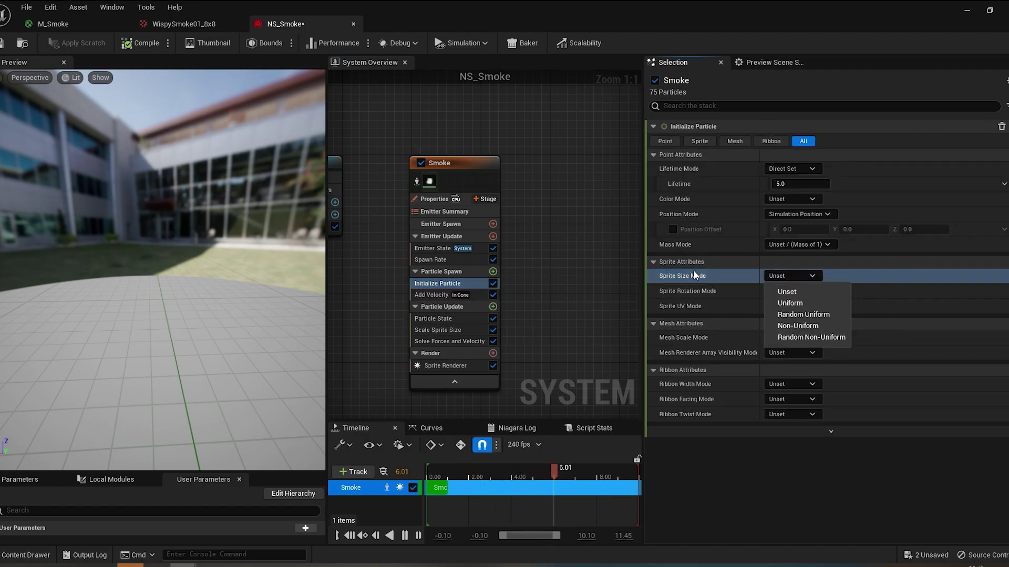
{"action": "left_click", "coordinate": [802, 316]}
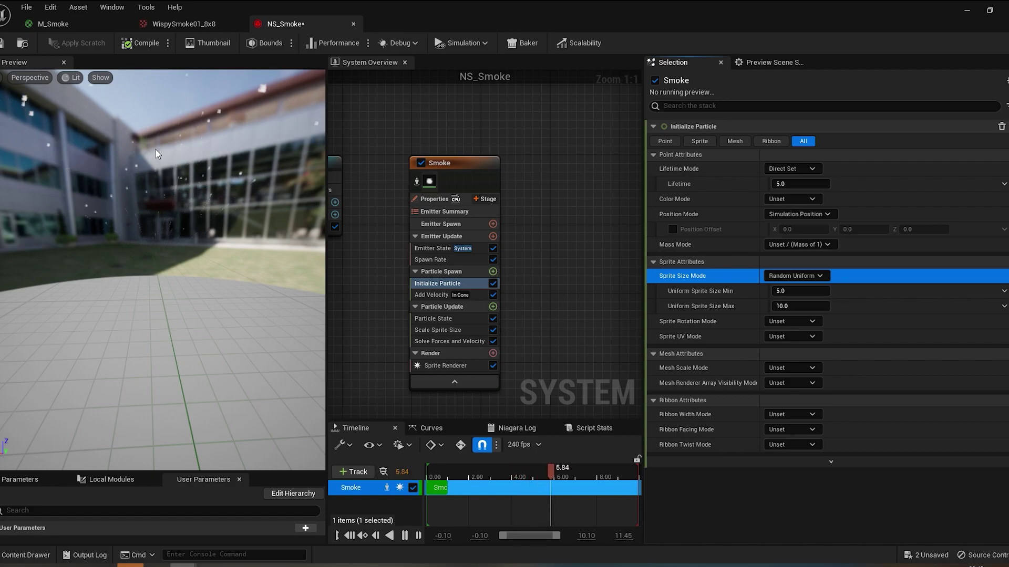
{"action": "left_click_drag", "start_coordinate": [169, 256], "coordinate": [173, 256]}
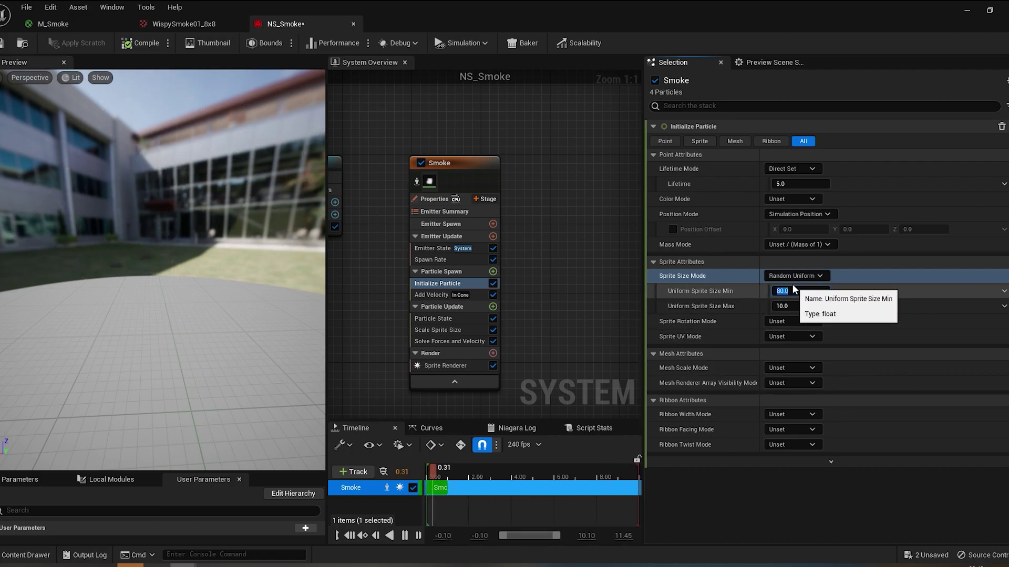
{"action": "key", "text": "Tab"}
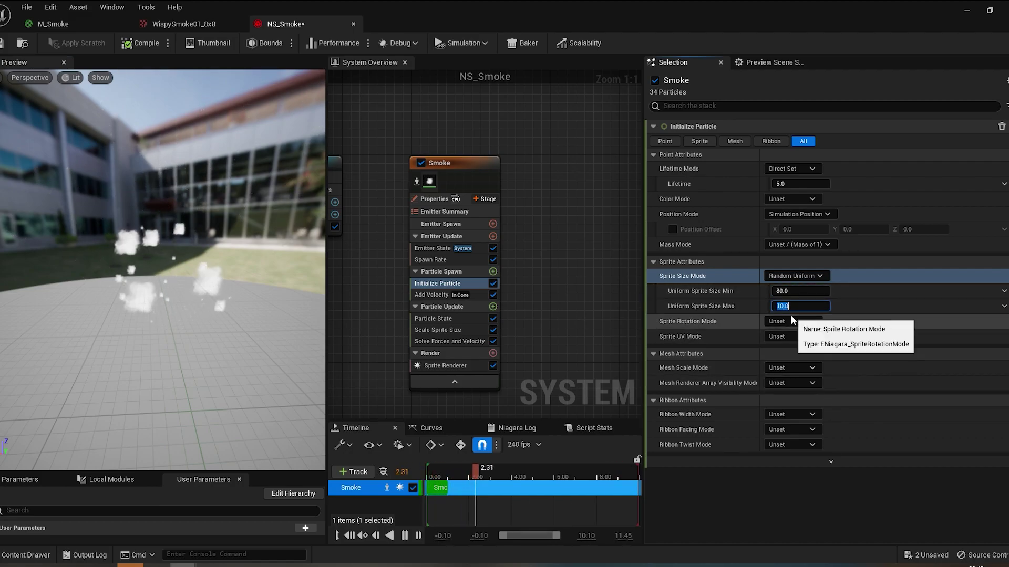
{"action": "type", "text": "150"}
{"action": "key", "text": "Return"}
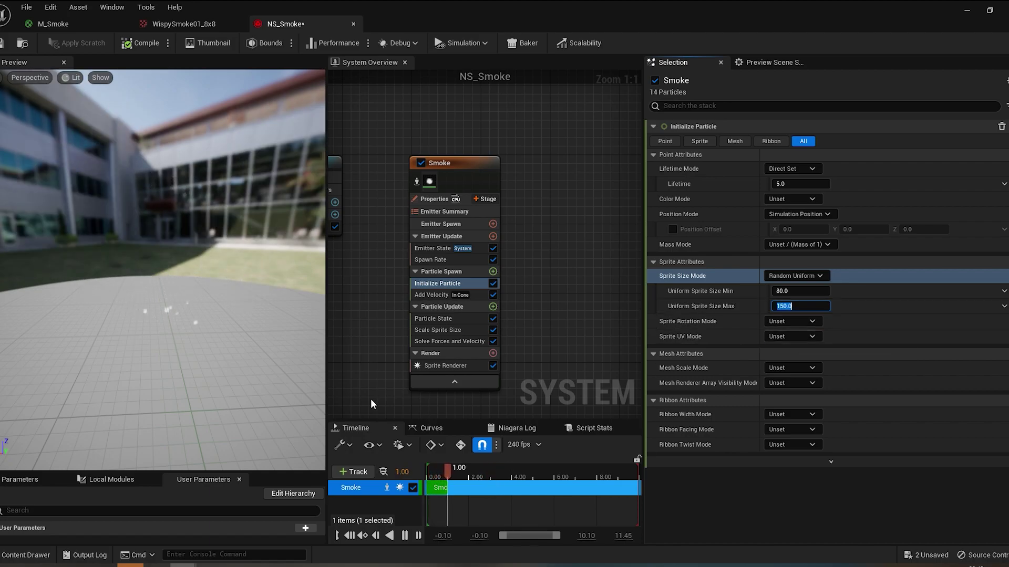
{"action": "left_click_drag", "start_coordinate": [164, 273], "coordinate": [192, 341]}
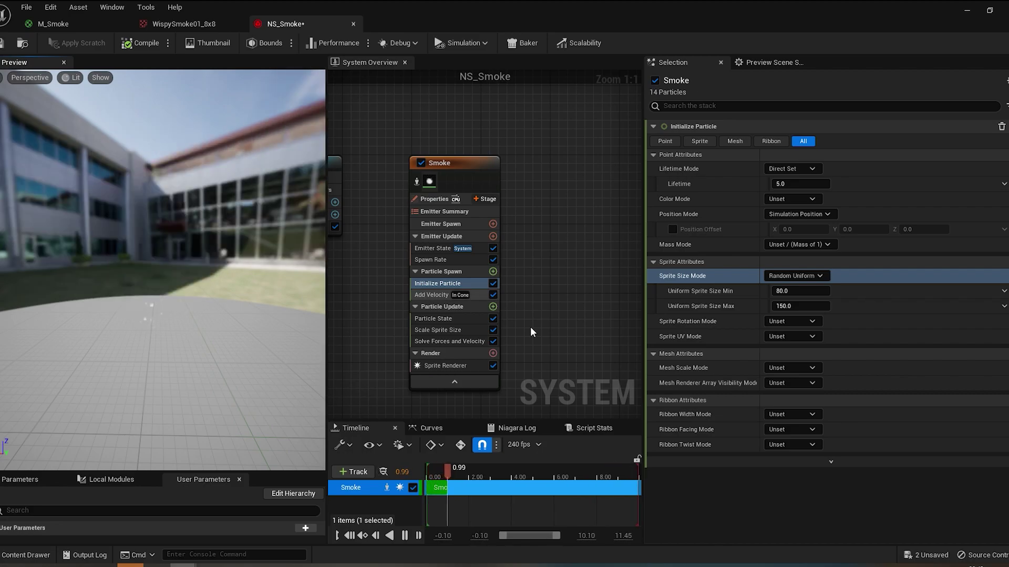
Add a Scale Color module and drive its Scale Alpha with Float from Curve.
{"action": "left_click", "coordinate": [493, 308]}
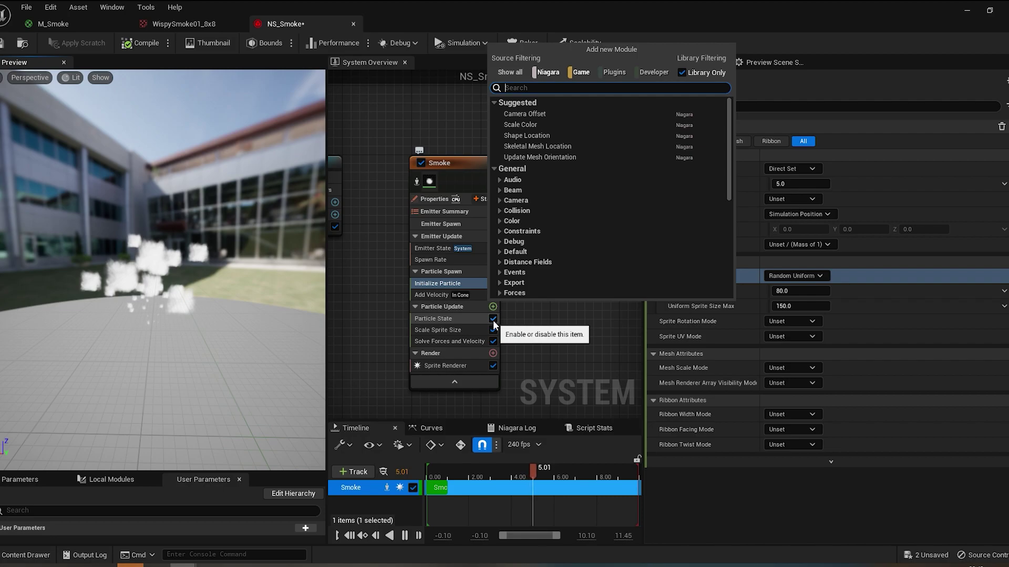
{"action": "type", "text": "scale"}
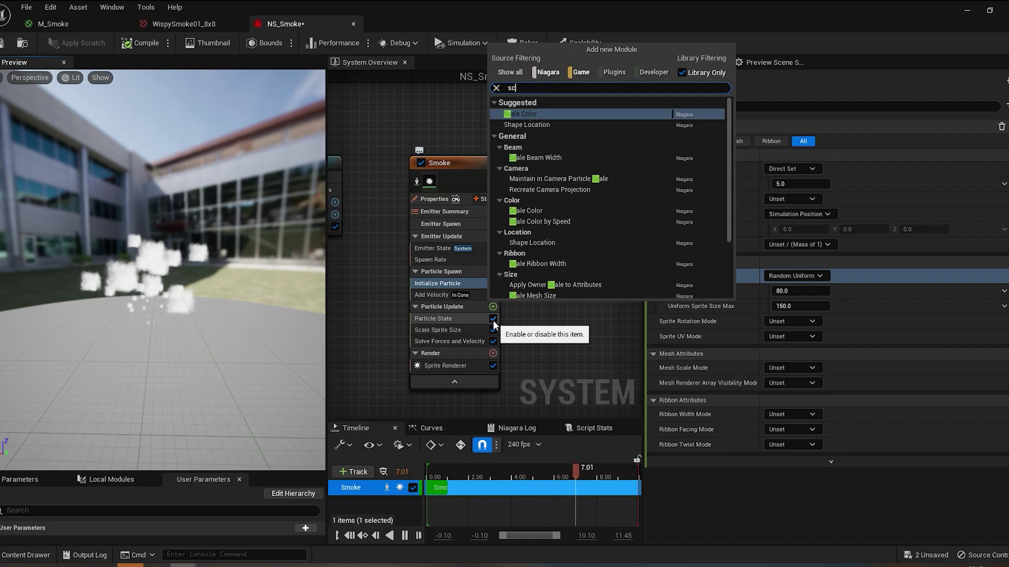
{"action": "key", "text": "Return"}
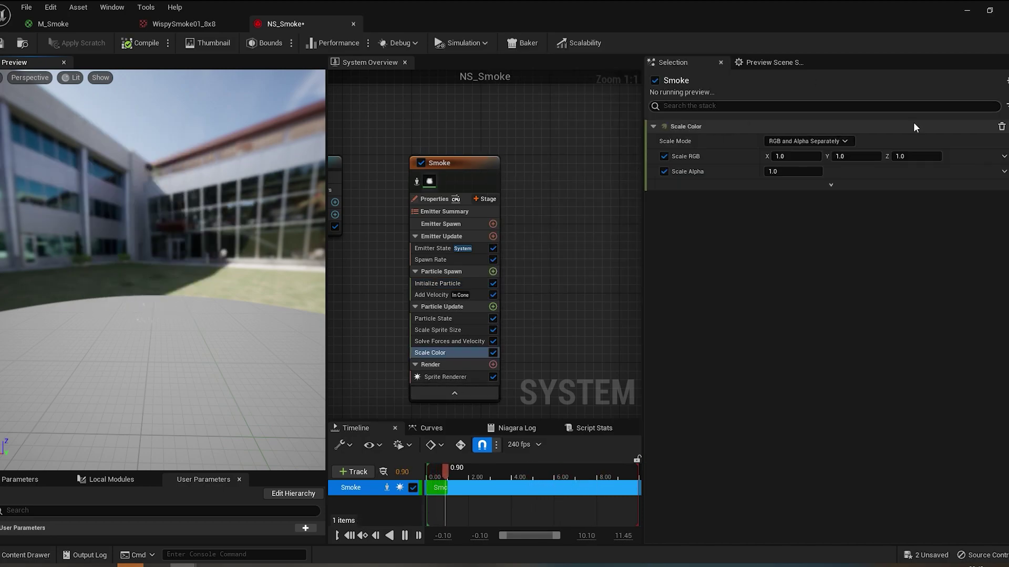
{"action": "left_click", "coordinate": [1003, 171]}
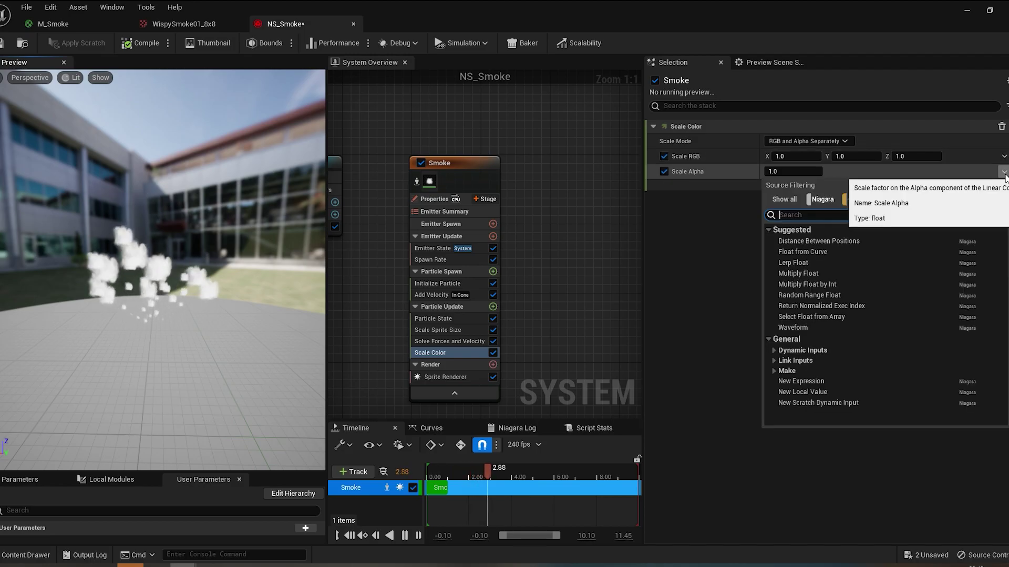
{"action": "type", "text": "curve"}
{"action": "left_click", "coordinate": [853, 254]}
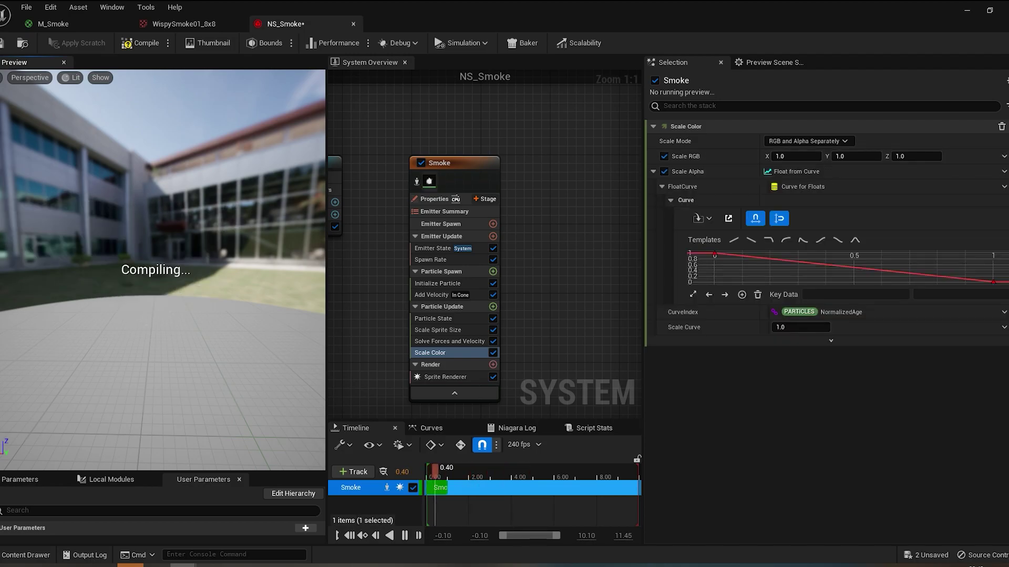
Apply the ease-out curve template so alpha fades over life, and save NS_Smoke.
{"action": "left_click", "coordinate": [838, 243]}
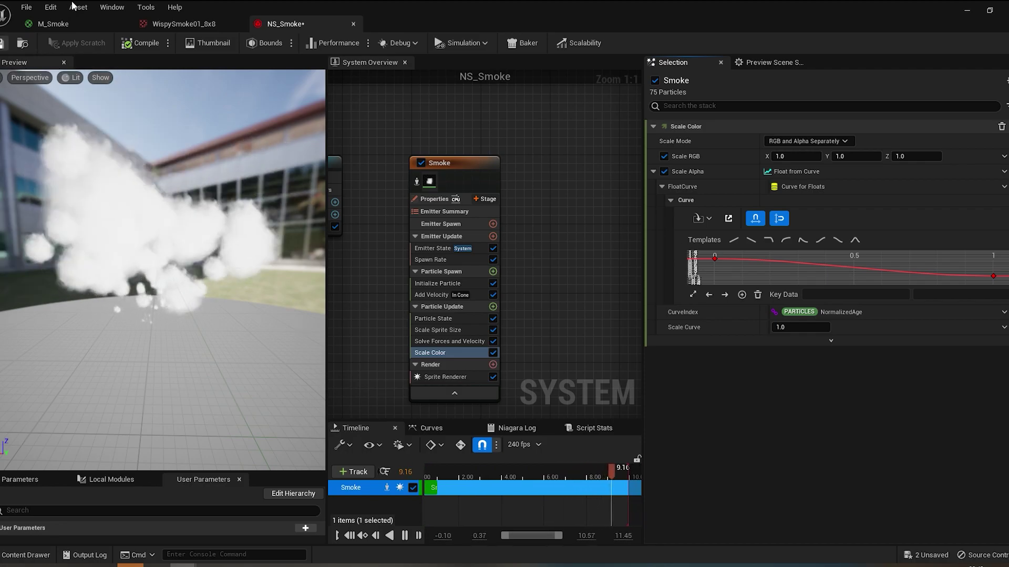
{"action": "key", "text": "ctrl+s"}
{"action": "left_click", "coordinate": [58, 25]}
Multiply Particle Color alpha by Texture Sample alpha into Opacity, save M_Smoke, and return to NS_Smoke.
{"action": "right_click_drag", "start_coordinate": [840, 153], "coordinate": [360, 179]}
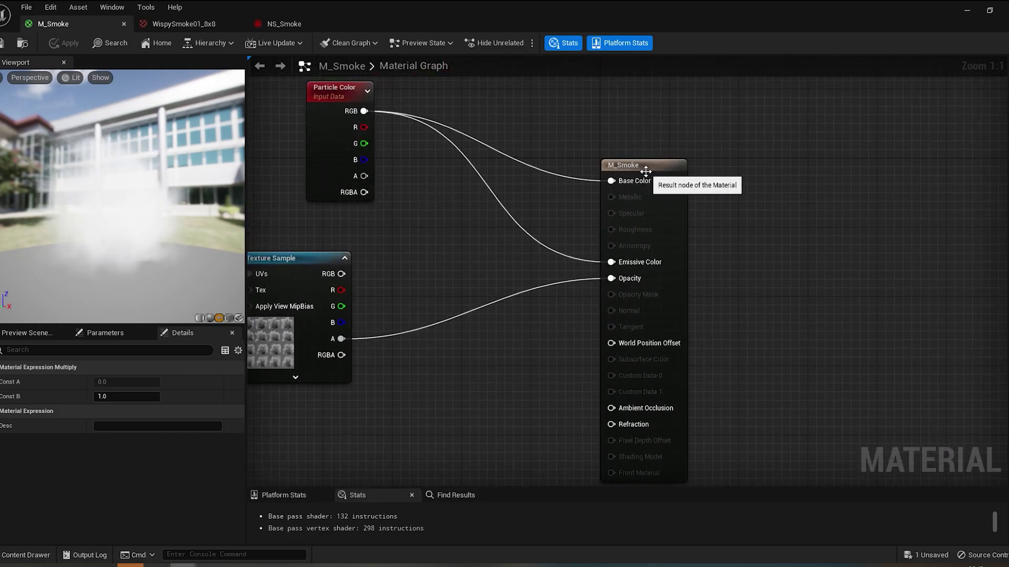
{"action": "left_click_drag", "start_coordinate": [642, 173], "coordinate": [805, 174]}
{"action": "left_click_drag", "start_coordinate": [364, 176], "coordinate": [458, 247]}
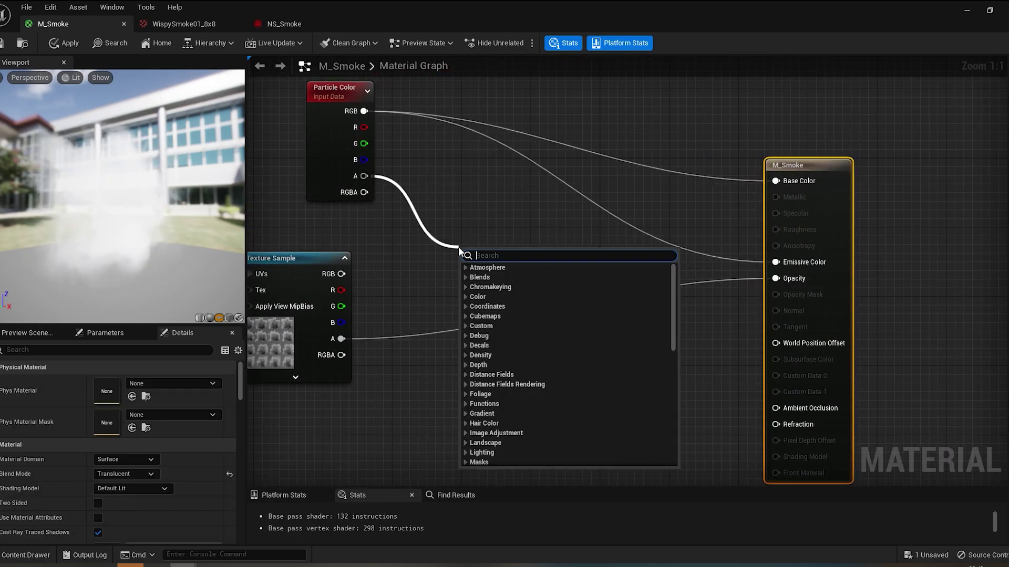
{"action": "type", "text": "mu"}
{"action": "left_click", "coordinate": [502, 326]}
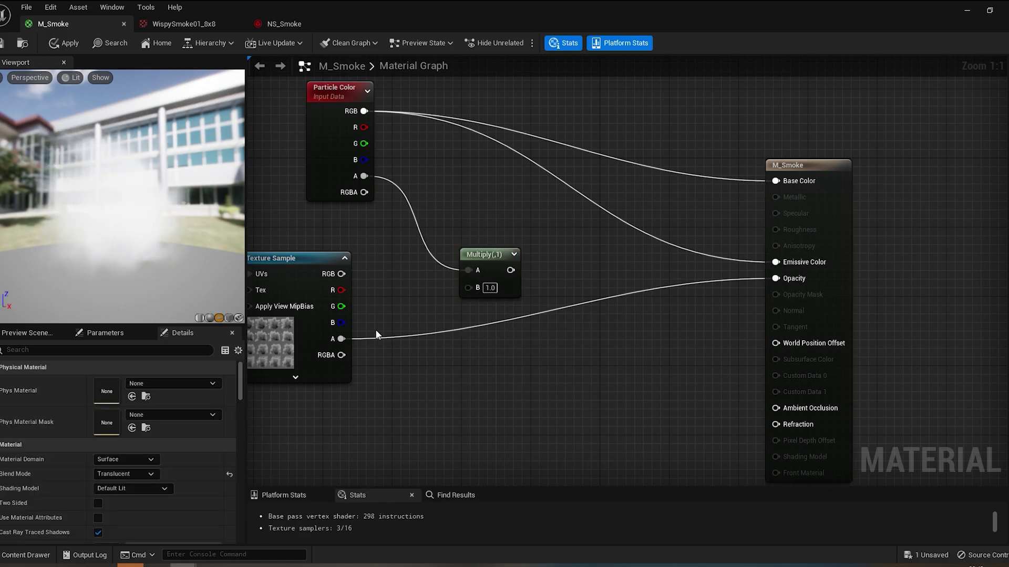
{"action": "mouse_move", "coordinate": [342, 339]}
{"action": "left_mouse_down"}
{"action": "mouse_move", "coordinate": [428, 271]}
{"action": "mouse_move", "coordinate": [473, 288]}
{"action": "mouse_move", "coordinate": [616, 263]}
{"action": "mouse_move", "coordinate": [776, 278]}
{"action": "left_mouse_up"}
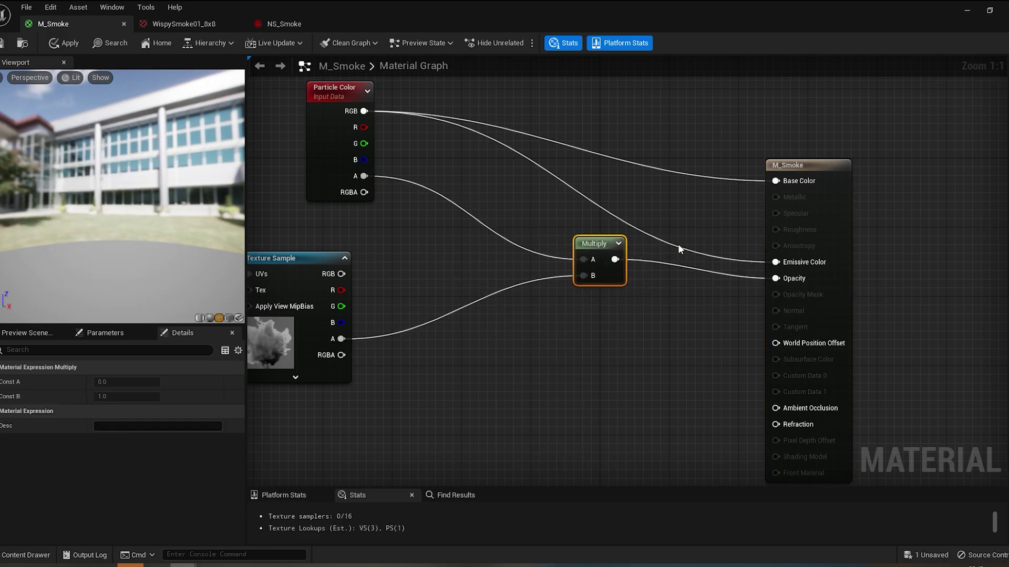
{"action": "key", "text": "ctrl+s"}
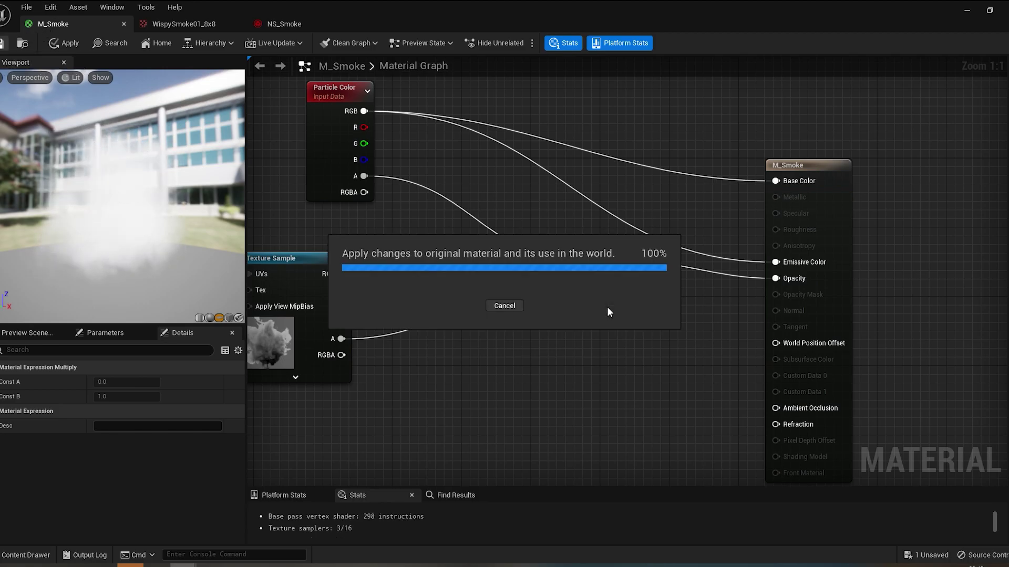
{"action": "left_click", "coordinate": [287, 23]}
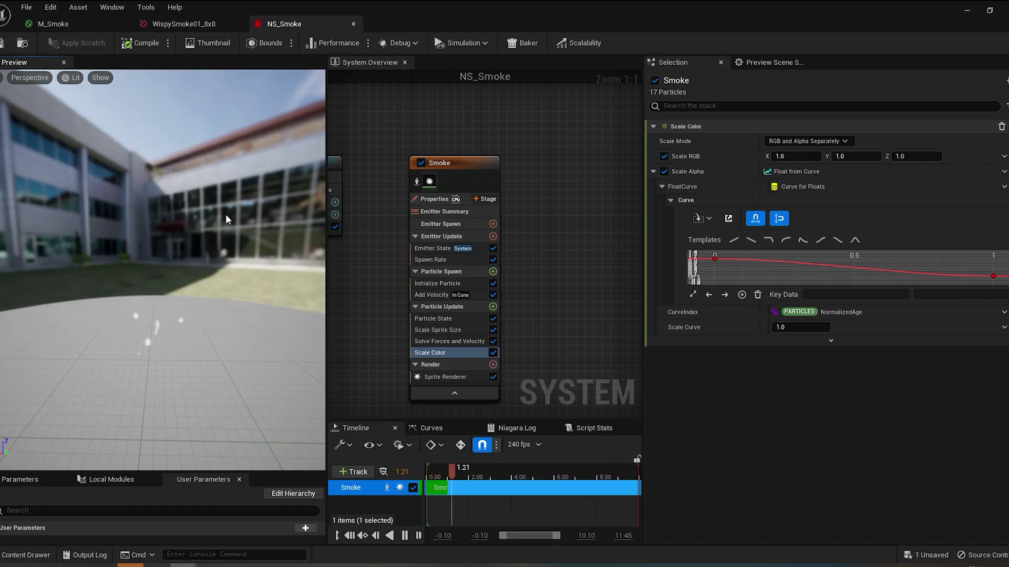
Disconnect FlipBook UVs from M_Smoke's Texture Sample, save the material, and go back to NS_Smoke.
{"action": "left_click", "coordinate": [51, 23]}
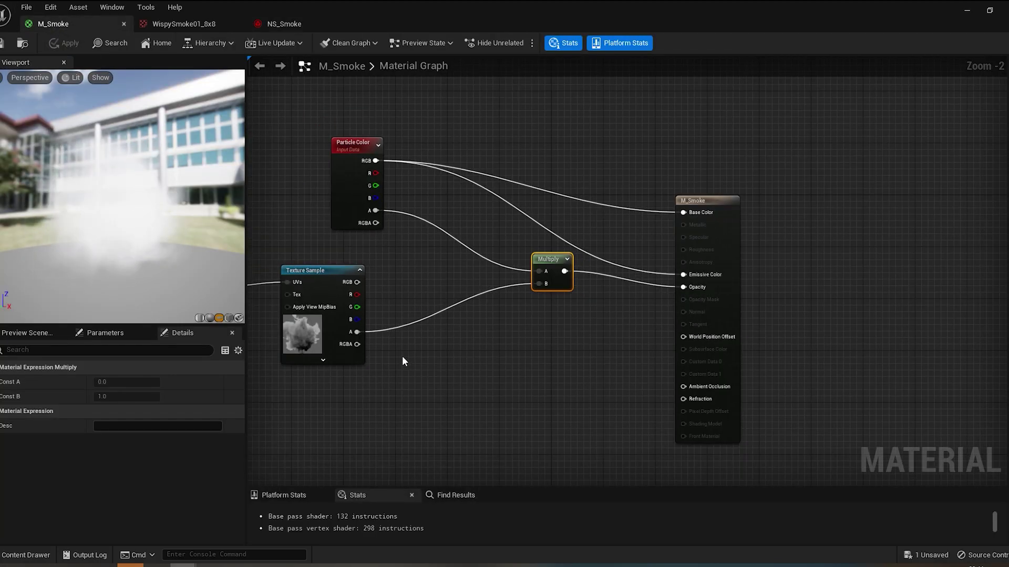
{"action": "right_click_drag", "start_coordinate": [472, 310], "coordinate": [809, 292]}
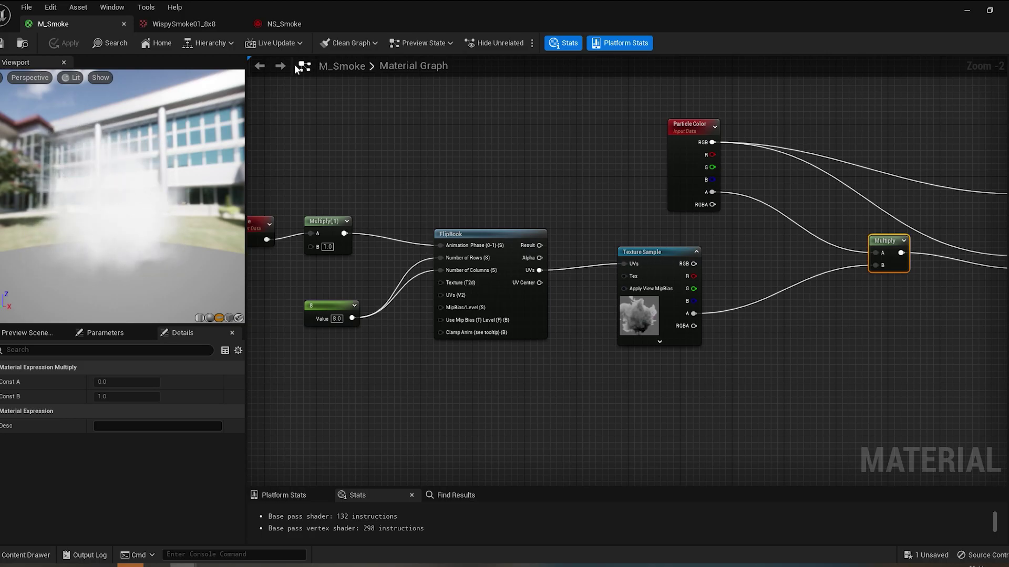
{"action": "left_click", "coordinate": [184, 23]}
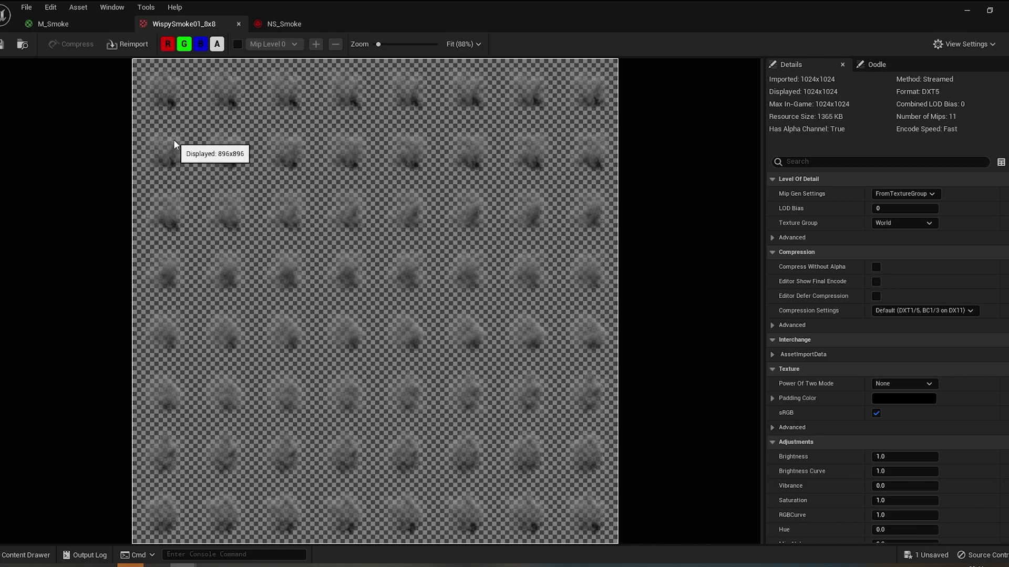
{"action": "left_click", "coordinate": [52, 25]}
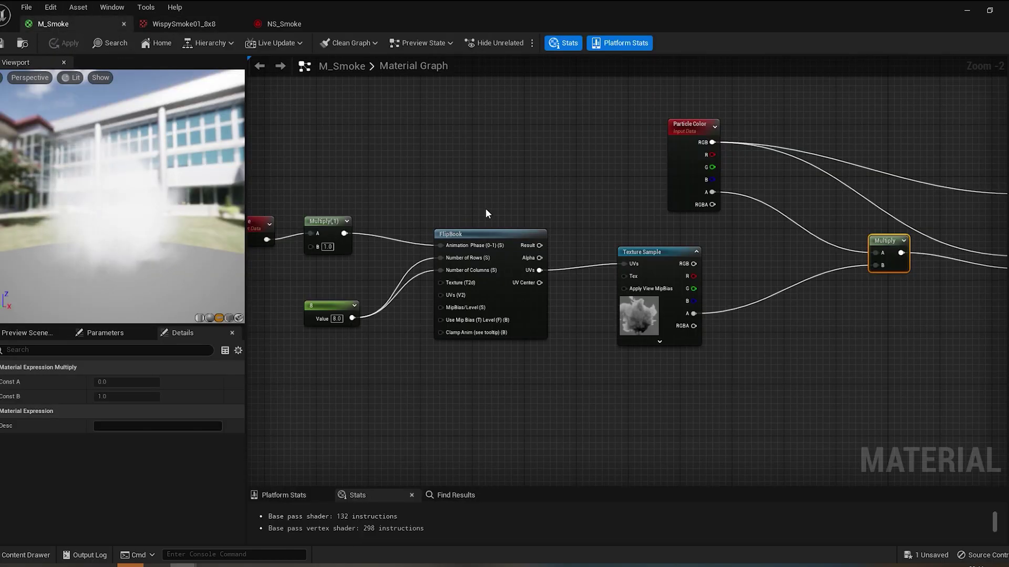
{"action": "left_click", "coordinate": [625, 265], "text": "alt"}
{"action": "left_click", "coordinate": [543, 374]}
{"action": "mouse_move", "coordinate": [498, 419]}
{"action": "right_mouse_down"}
{"action": "mouse_move", "coordinate": [525, 422]}
{"action": "mouse_move", "coordinate": [434, 417]}
{"action": "right_mouse_up"}
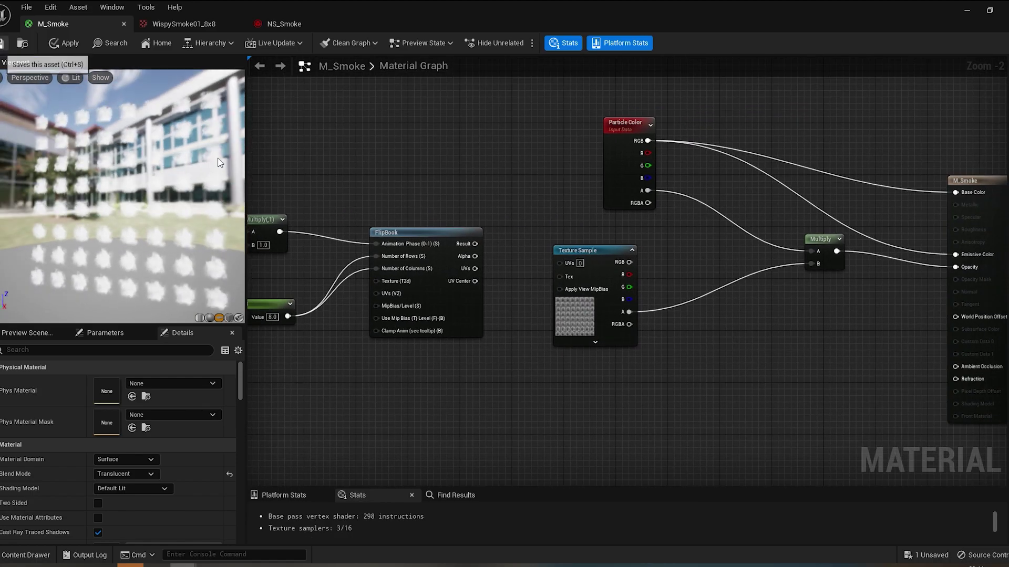
{"action": "key", "text": "ctrl+s"}
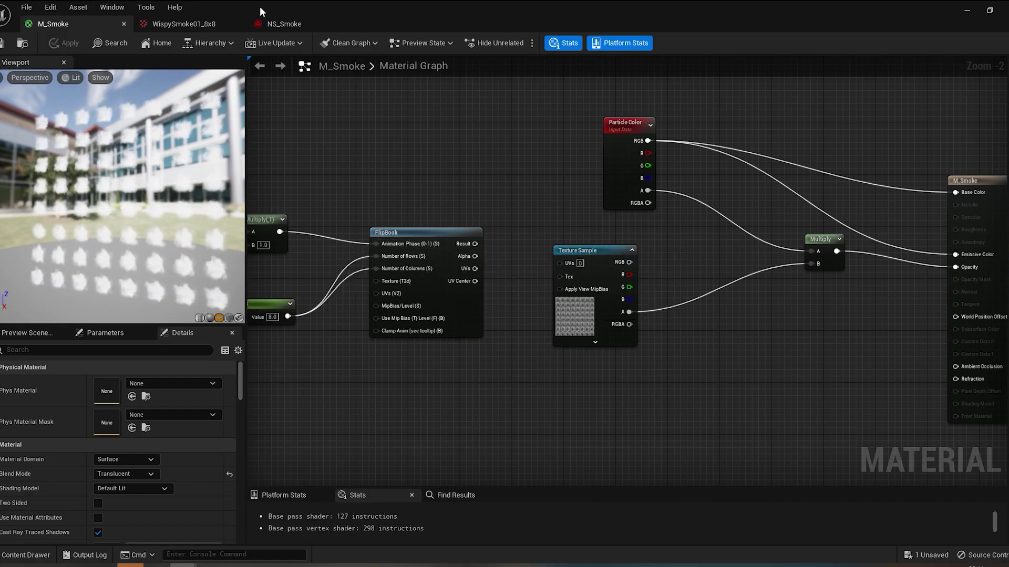
{"action": "left_click", "coordinate": [277, 24]}
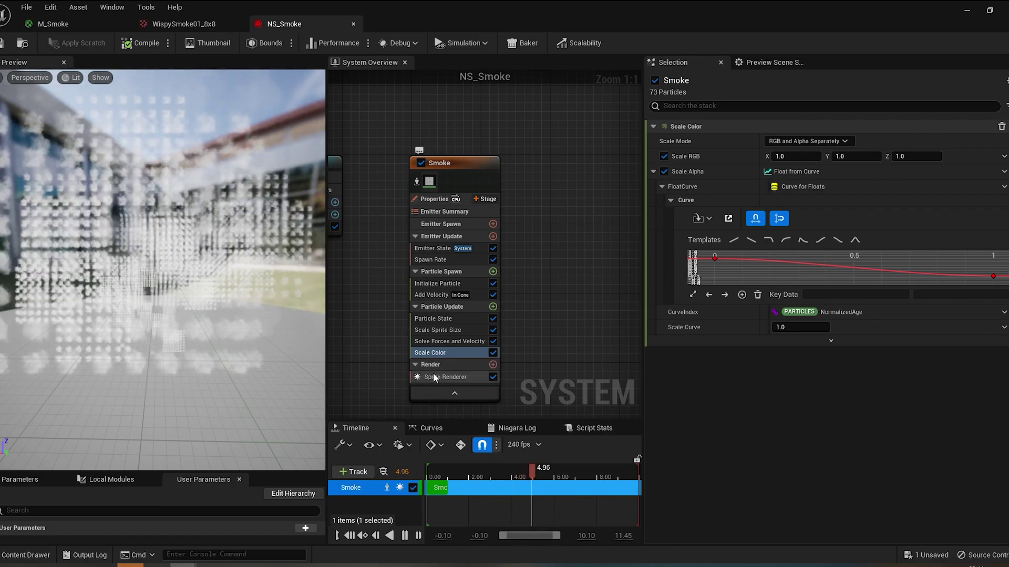
Hide the preview environment behind the smoke in Preview Scene Settings.
{"action": "left_click", "coordinate": [433, 375]}
{"action": "right_click_drag", "start_coordinate": [378, 344], "coordinate": [398, 324]}
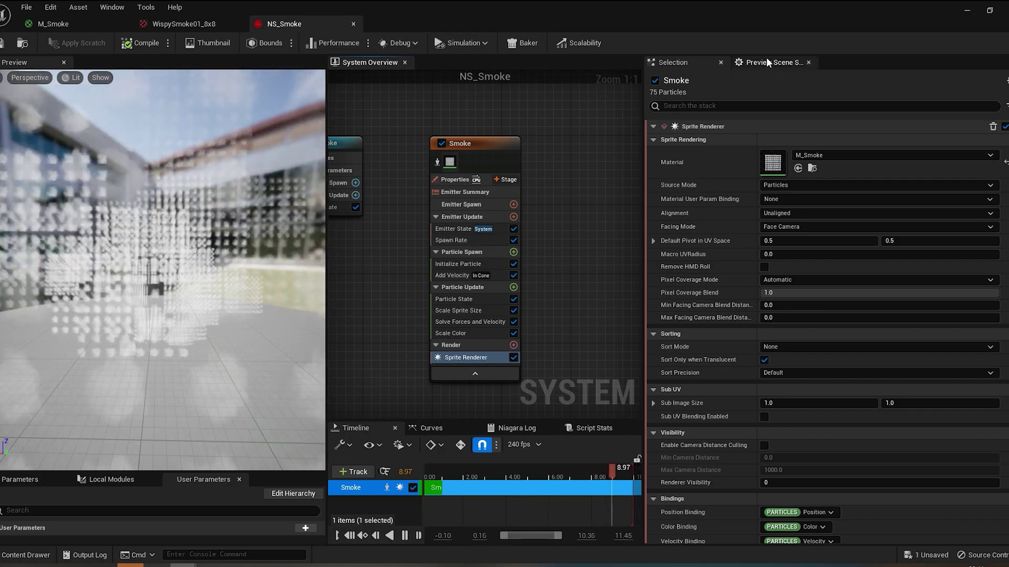
{"action": "left_click", "coordinate": [766, 59]}
{"action": "left_click", "coordinate": [802, 287]}
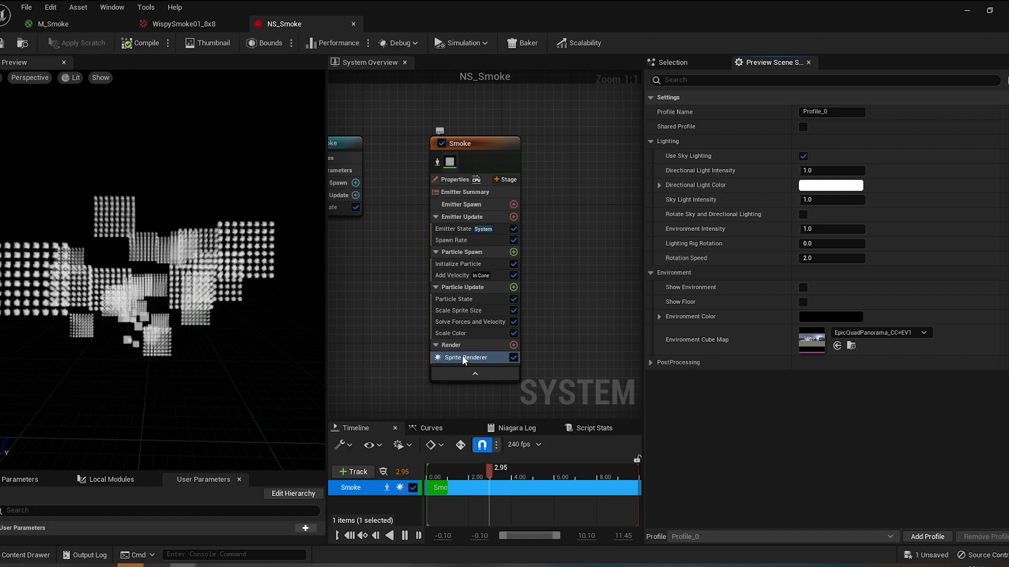
Set the Sprite Renderer's Sub Image Size to 8 by 8, checked against the flipbook texture's frame grid.
{"action": "left_click", "coordinate": [684, 58]}
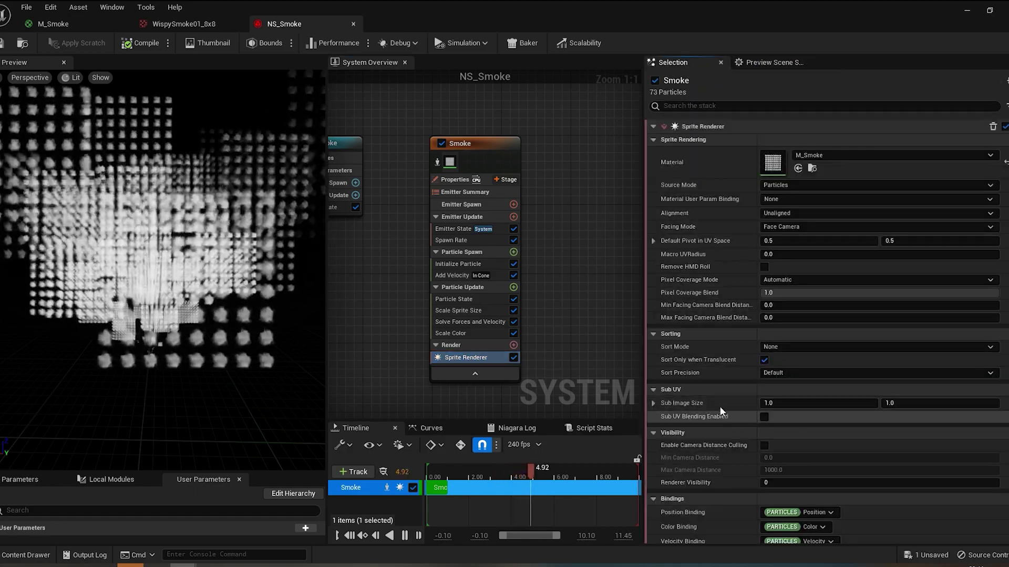
{"action": "left_click", "coordinate": [777, 403]}
{"action": "type", "text": "8"}
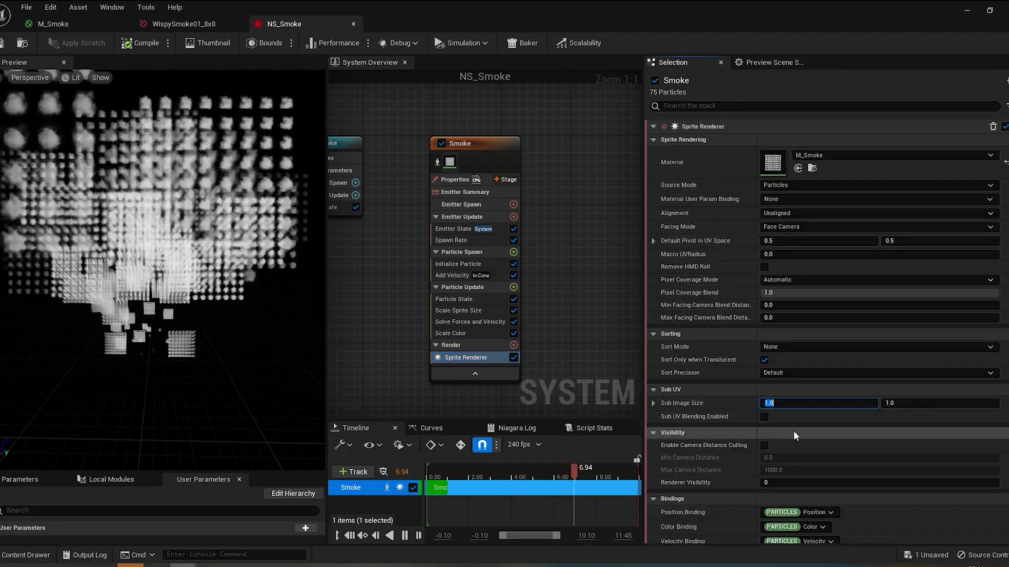
{"action": "key", "text": "Tab"}
{"action": "type", "text": "8"}
{"action": "key", "text": "Tab"}
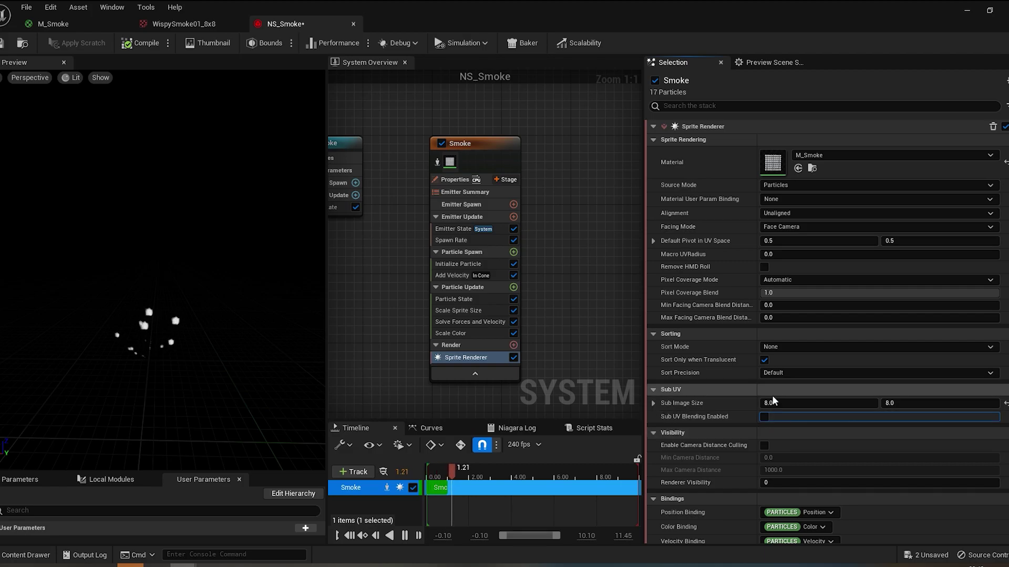
{"action": "left_click", "coordinate": [184, 23]}
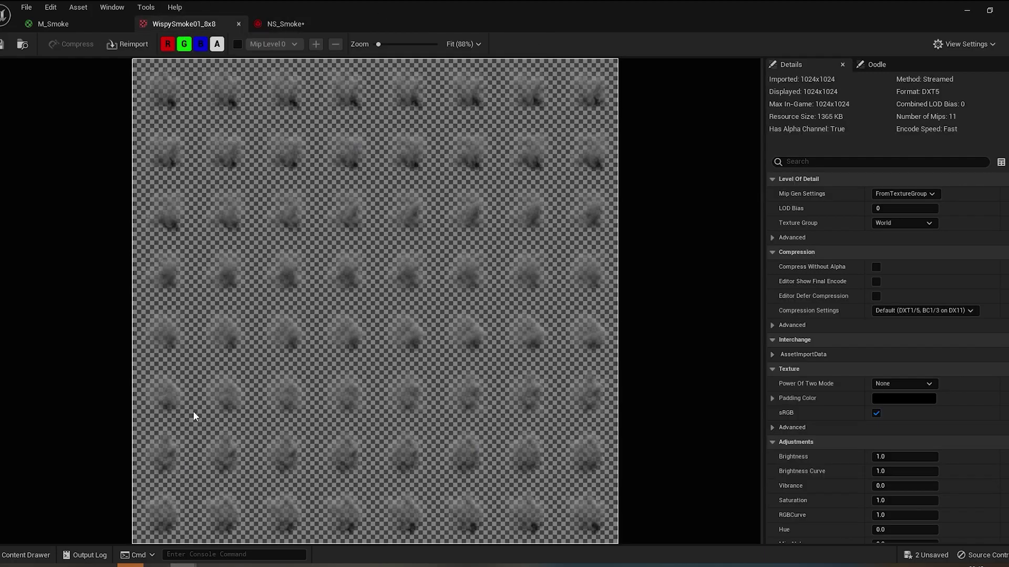
{"action": "left_click", "coordinate": [286, 23]}
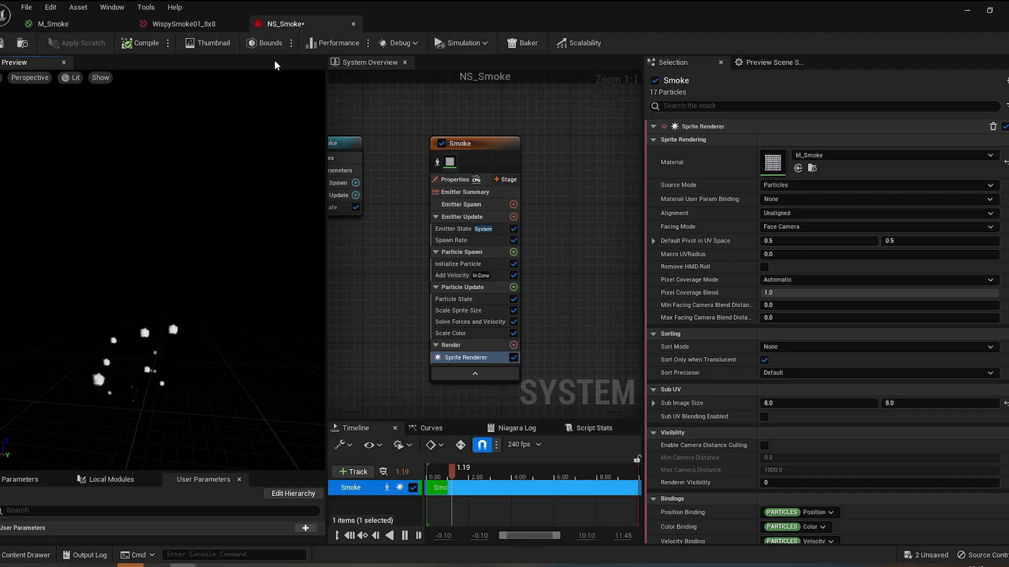
Check the flipbook texture again, then bring up the Smoke emitter's Particle Update module list.
{"action": "left_click", "coordinate": [179, 31]}
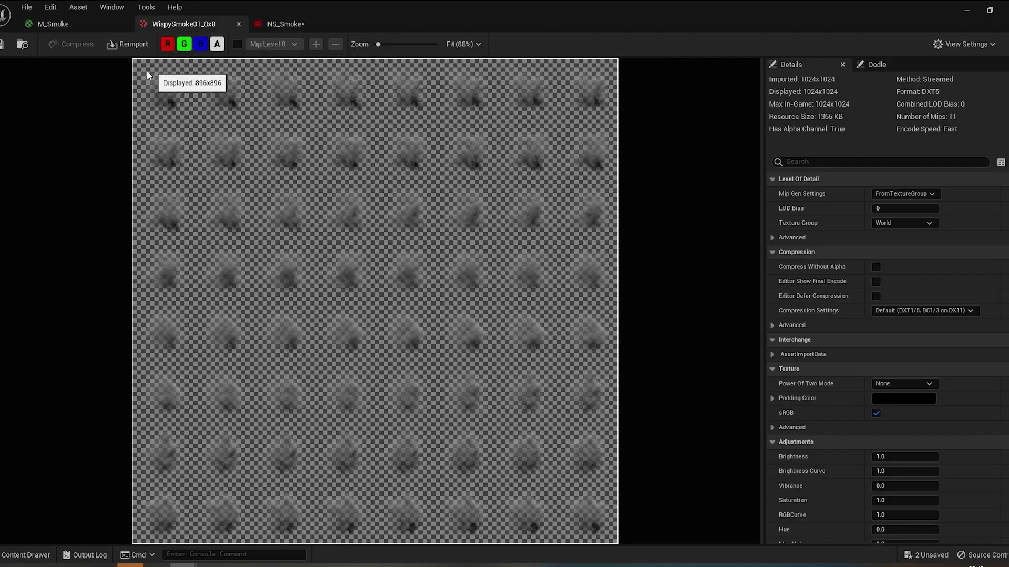
{"action": "left_click", "coordinate": [288, 24]}
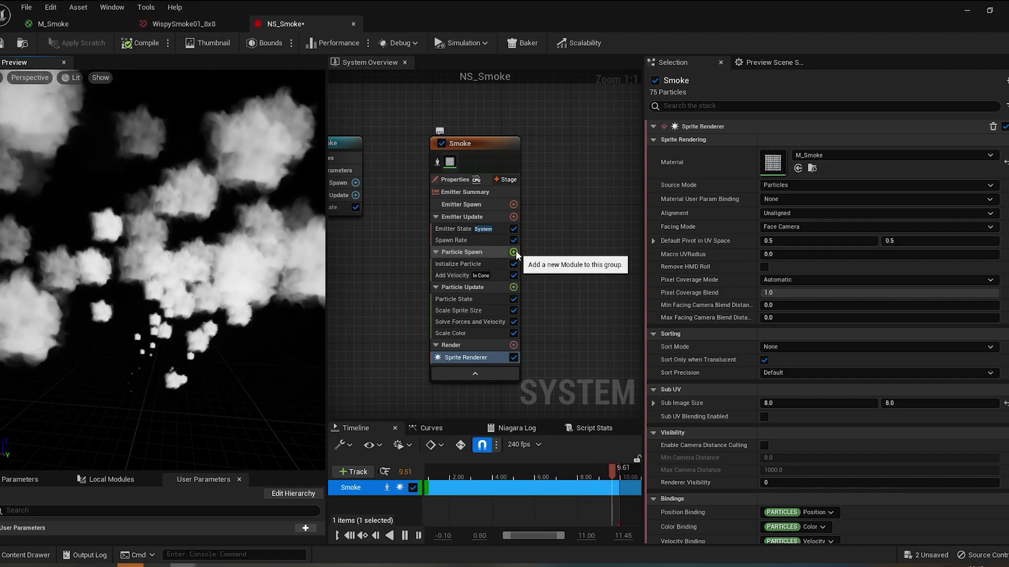
{"action": "left_click", "coordinate": [513, 252]}
{"action": "key", "text": "Escape"}
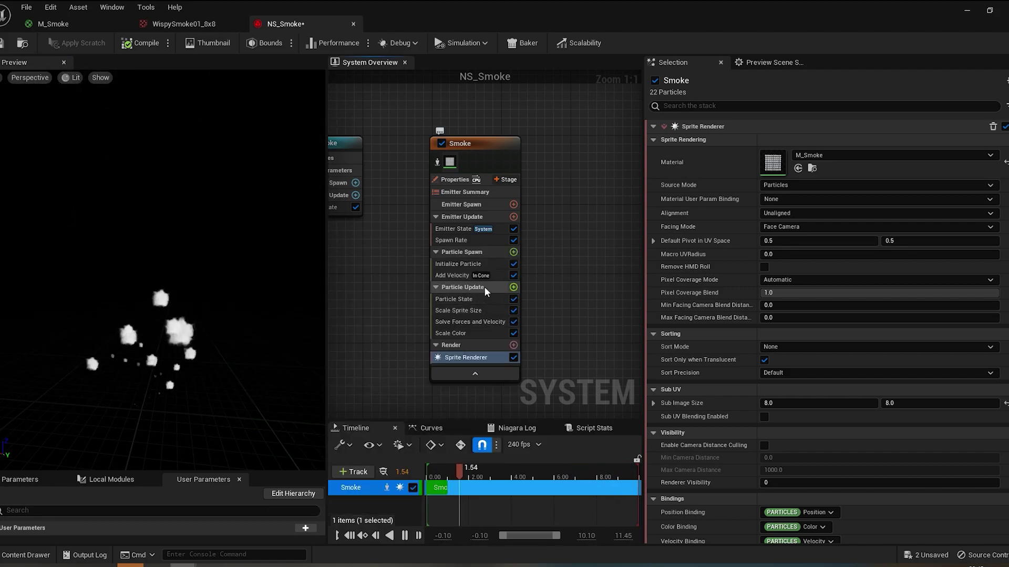
{"action": "left_click", "coordinate": [514, 287]}
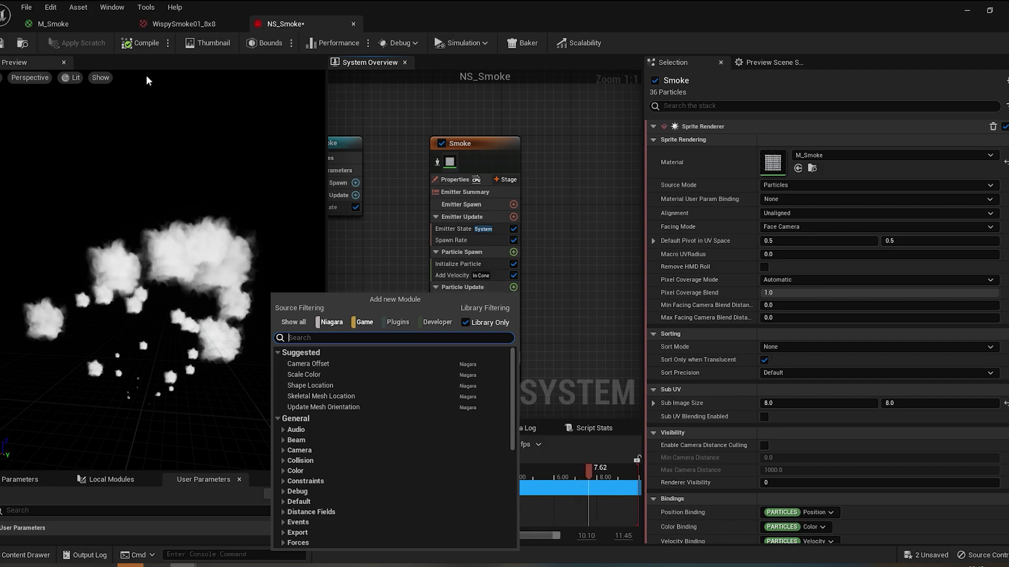
Add a Sub UVAnimation module to Particle Update via a 'sub' search.
{"action": "left_click", "coordinate": [167, 29]}
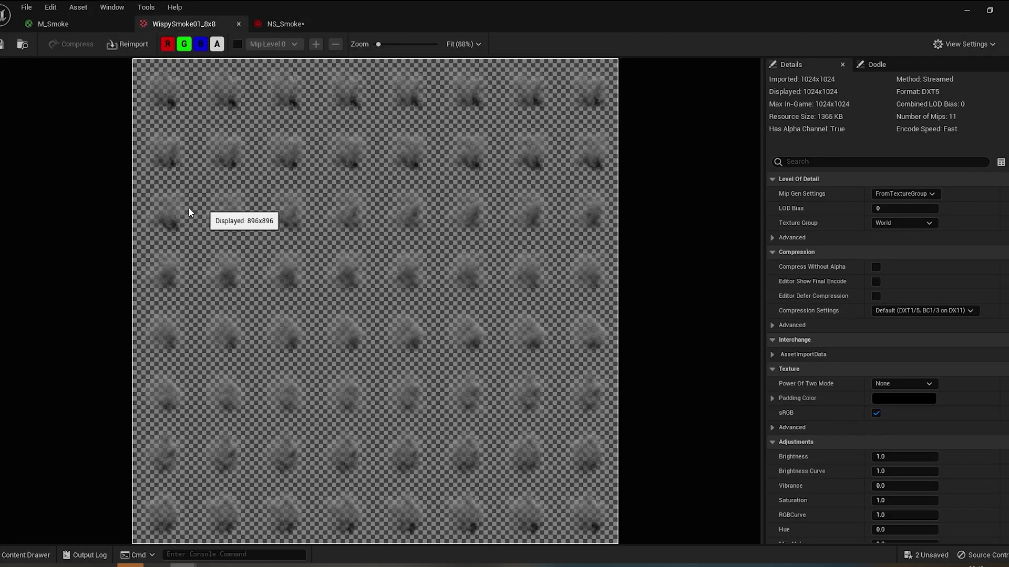
{"action": "left_click", "coordinate": [303, 29]}
{"action": "left_click", "coordinate": [513, 287]}
{"action": "type", "text": "su"}
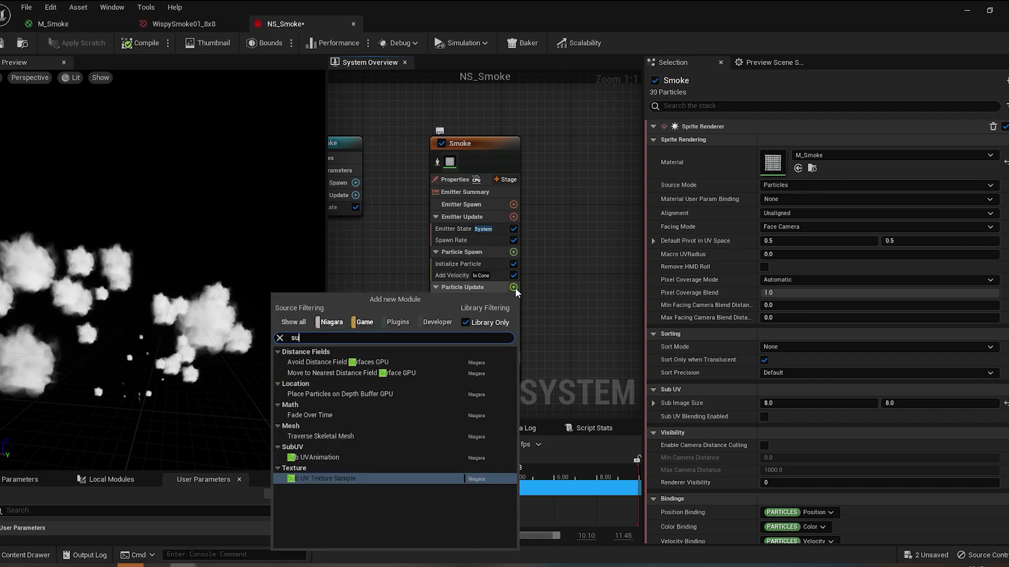
{"action": "type", "text": "b"}
{"action": "key", "text": "Return"}
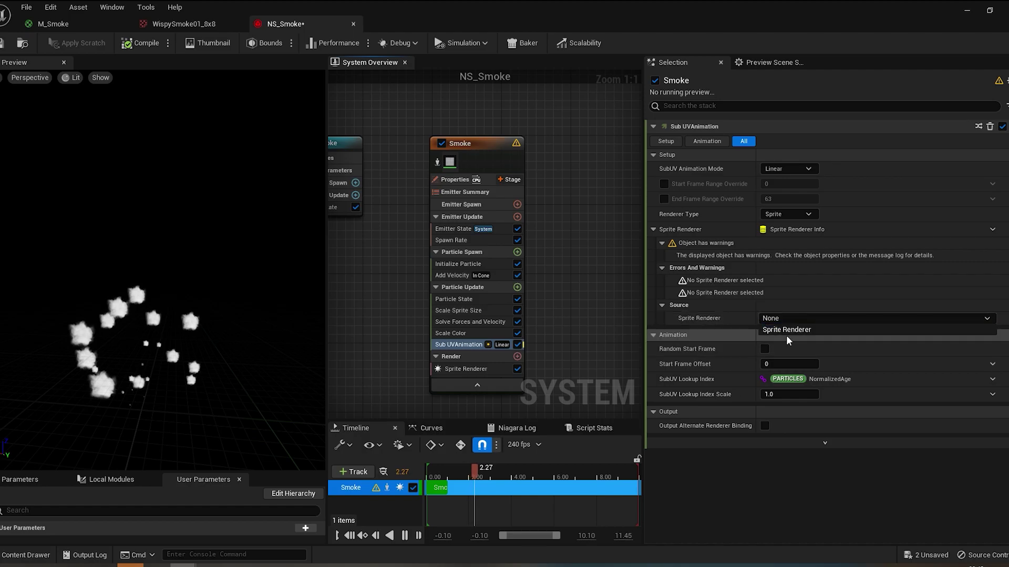
Link the Sub UV animation to the Sprite Renderer and enable the start frame override.
{"action": "left_click", "coordinate": [786, 333]}
{"action": "left_click", "coordinate": [663, 184]}
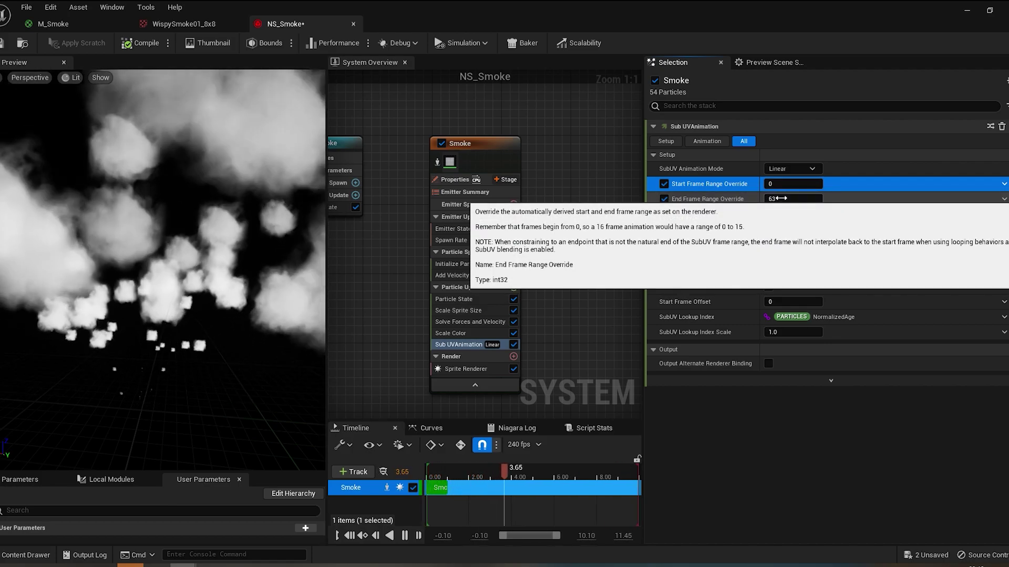
{"action": "left_click", "coordinate": [162, 220]}
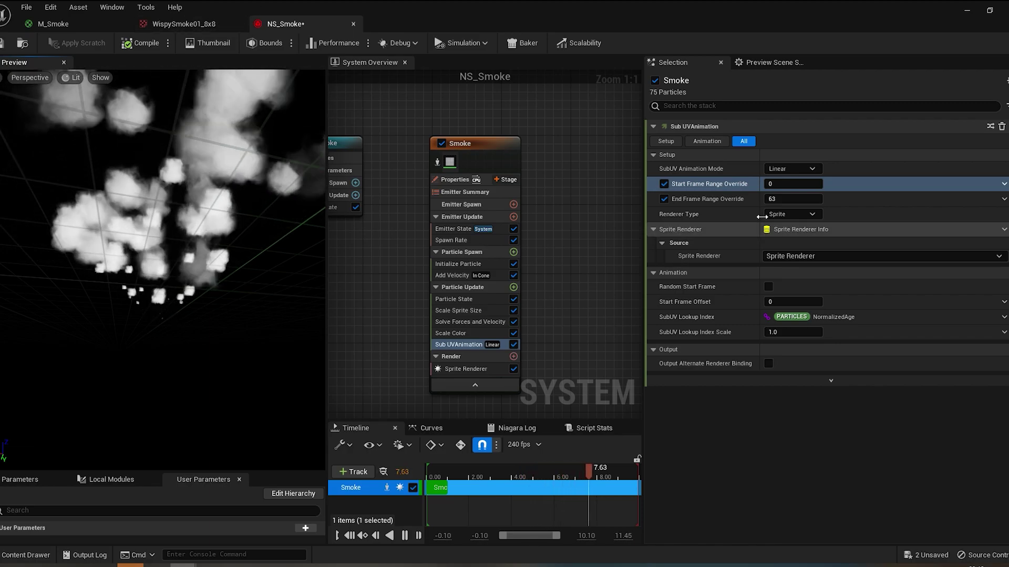
Make the start frame a Random Range Int with Maximum set to 8.
{"action": "left_click", "coordinate": [1004, 185]}
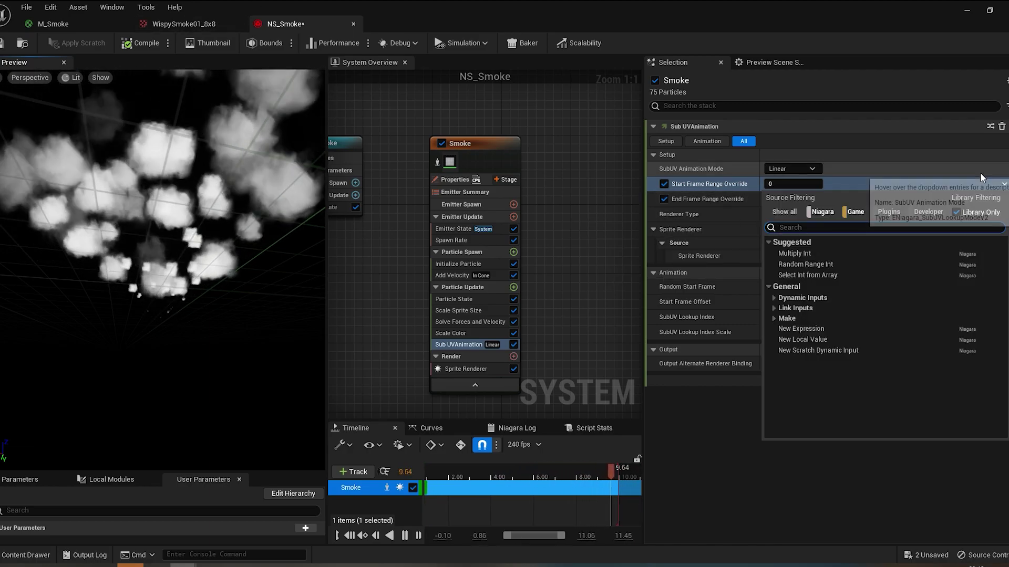
{"action": "type", "text": "random"}
{"action": "key", "text": "Return"}
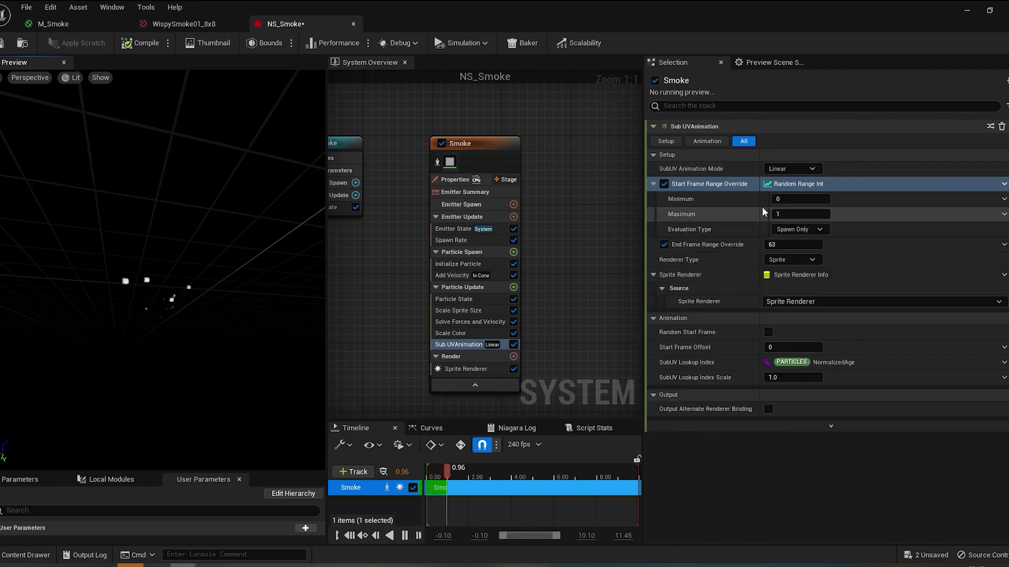
{"action": "left_click", "coordinate": [787, 215]}
{"action": "type", "text": "8"}
{"action": "key", "text": "Return"}
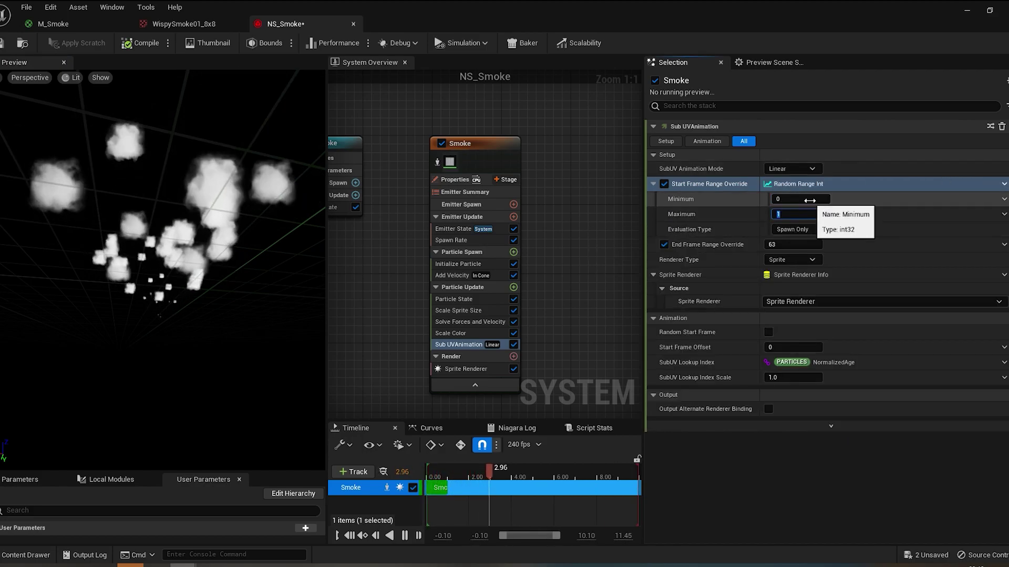
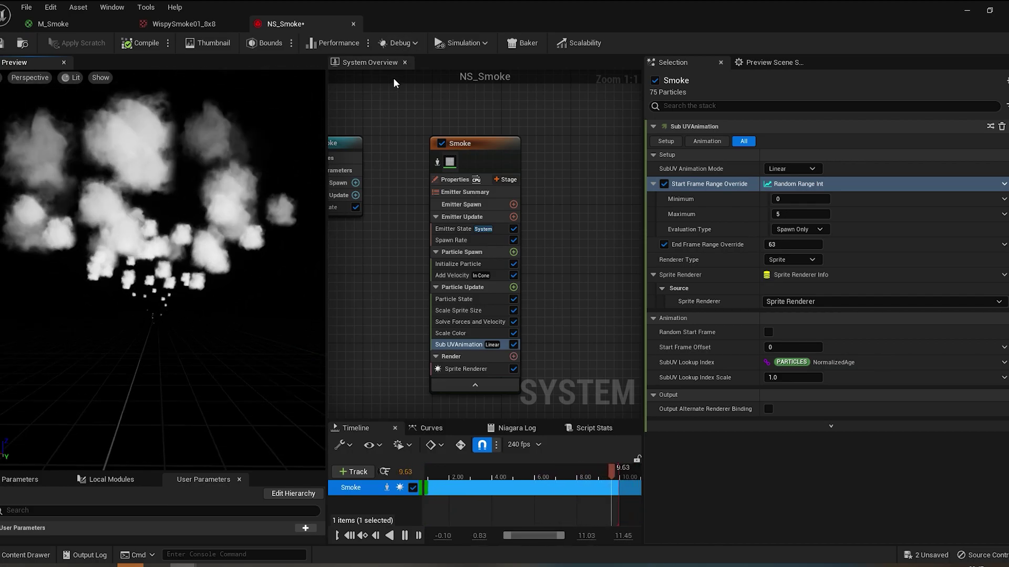
Set Initialize Particle's Sprite Rotation Mode to Random in the Smoke emitter.
{"action": "left_click", "coordinate": [455, 266]}
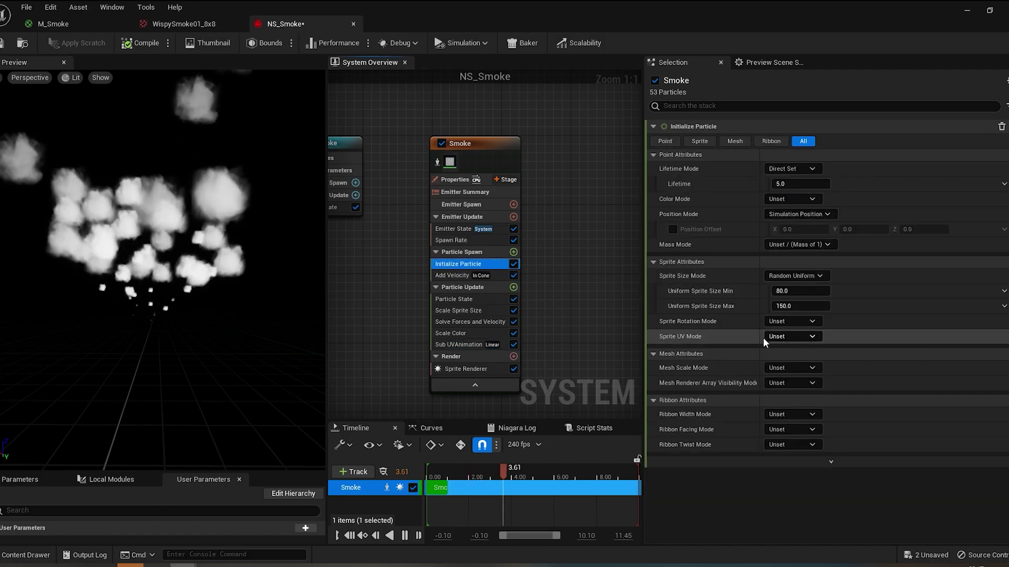
{"action": "left_click", "coordinate": [812, 321]}
{"action": "left_click", "coordinate": [783, 345]}
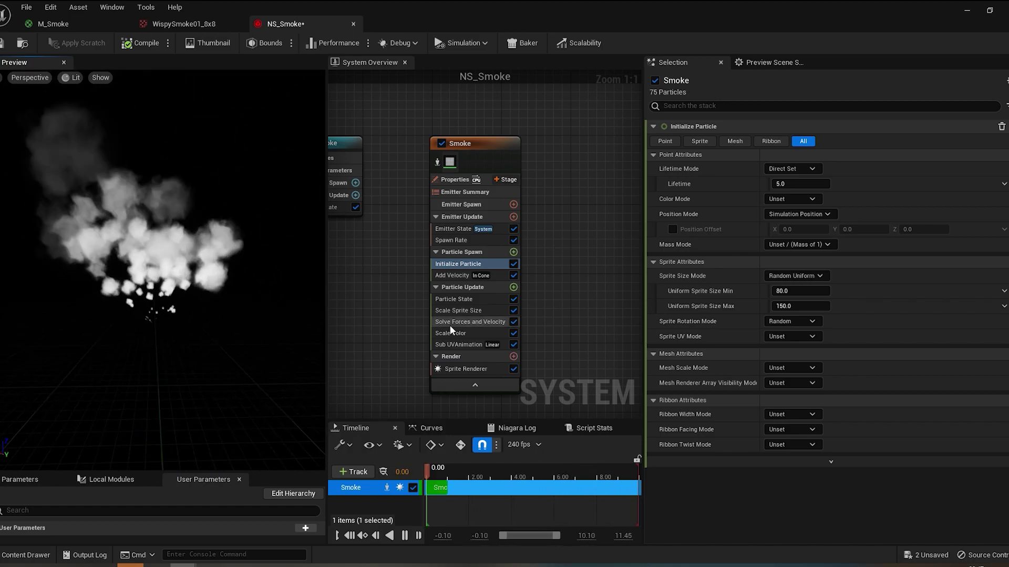
{"action": "left_click", "coordinate": [462, 333]}
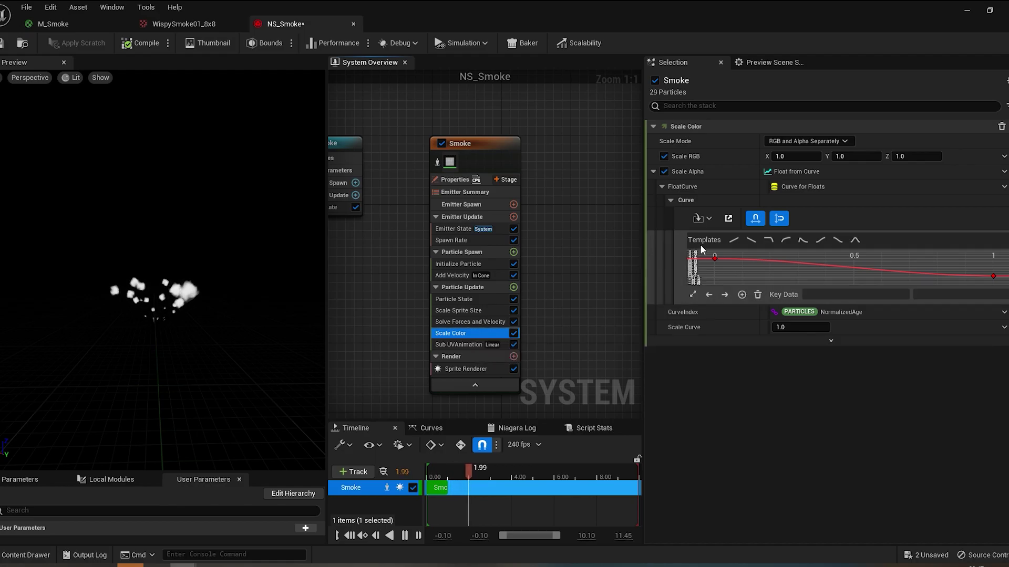
Add a Scale Alpha key at time 0.1 and set the first key's value to 0.
{"action": "right_click", "coordinate": [747, 264]}
{"action": "left_click", "coordinate": [770, 281]}
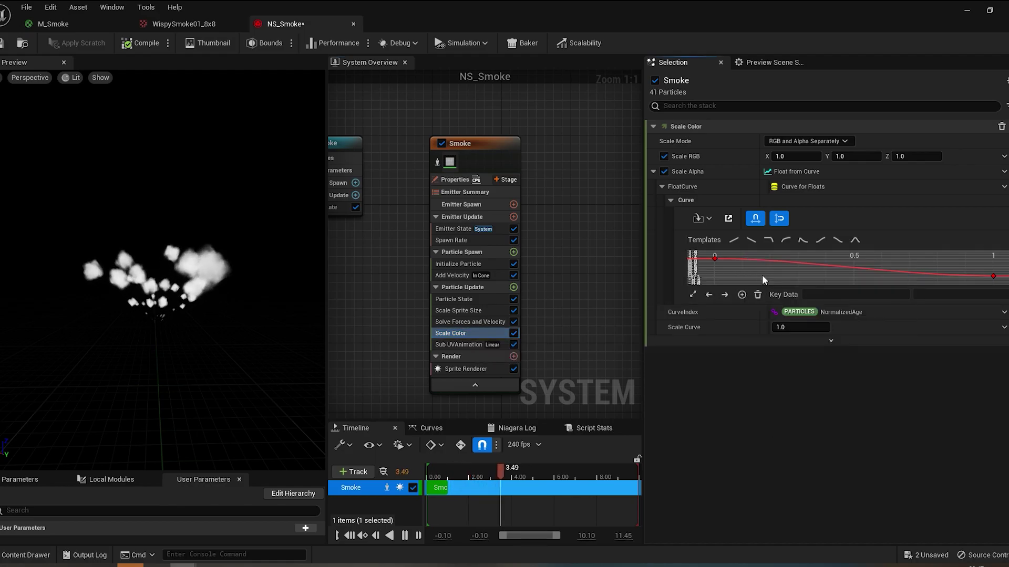
{"action": "left_click", "coordinate": [714, 260]}
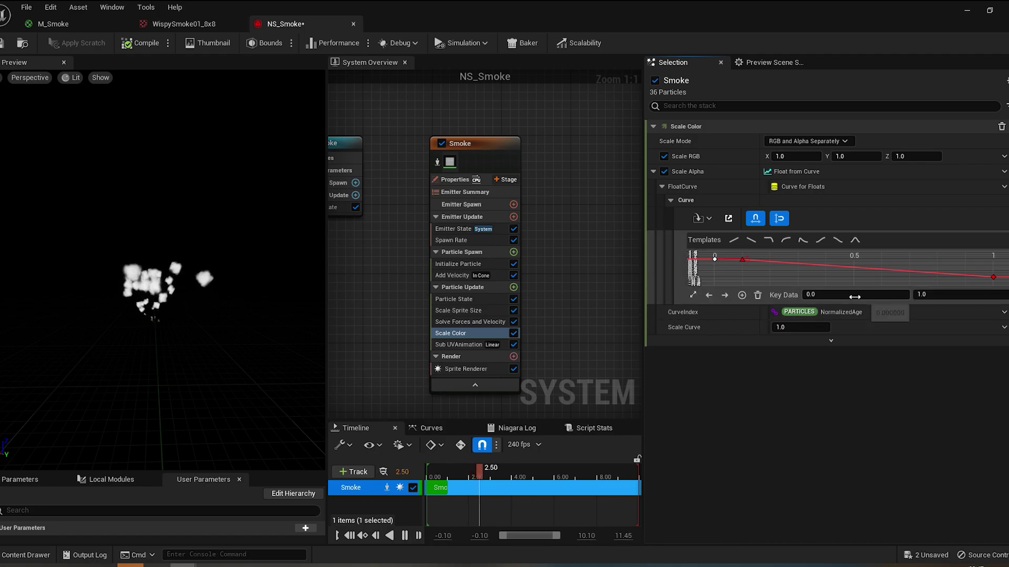
{"action": "left_click", "coordinate": [913, 295]}
{"action": "type", "text": "0"}
{"action": "key", "text": "Return"}
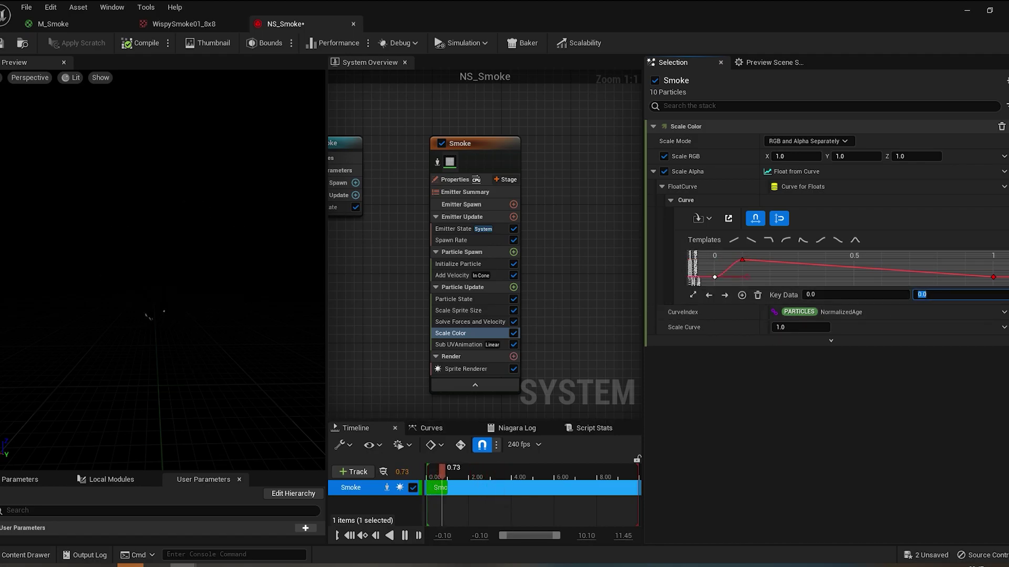
{"action": "left_click", "coordinate": [742, 259]}
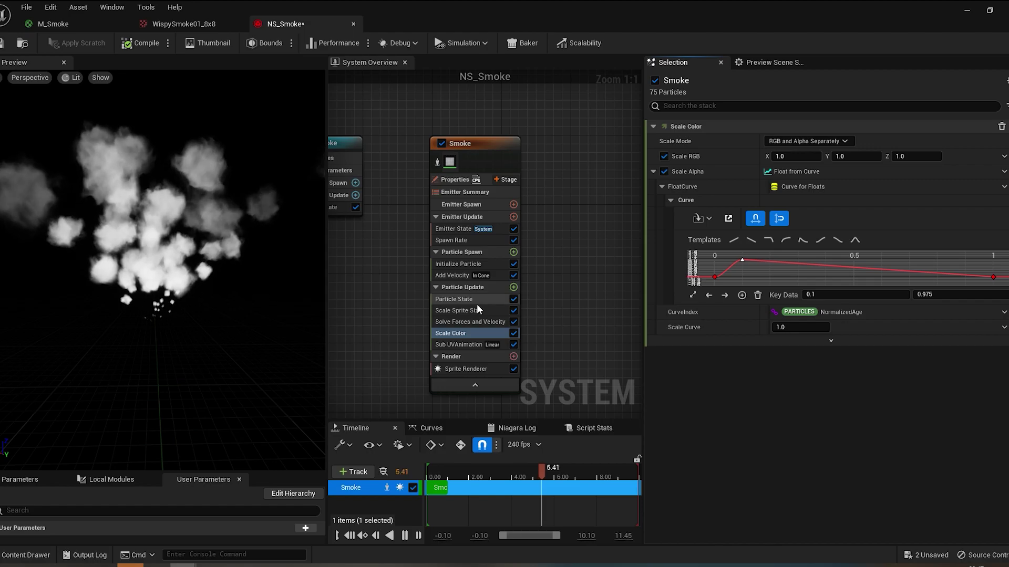
Lower Add Velocity's maximum speed to about 52 and narrow the cone angle to about 42 degrees.
{"action": "left_click", "coordinate": [471, 276]}
{"action": "right_click", "coordinate": [799, 187]}
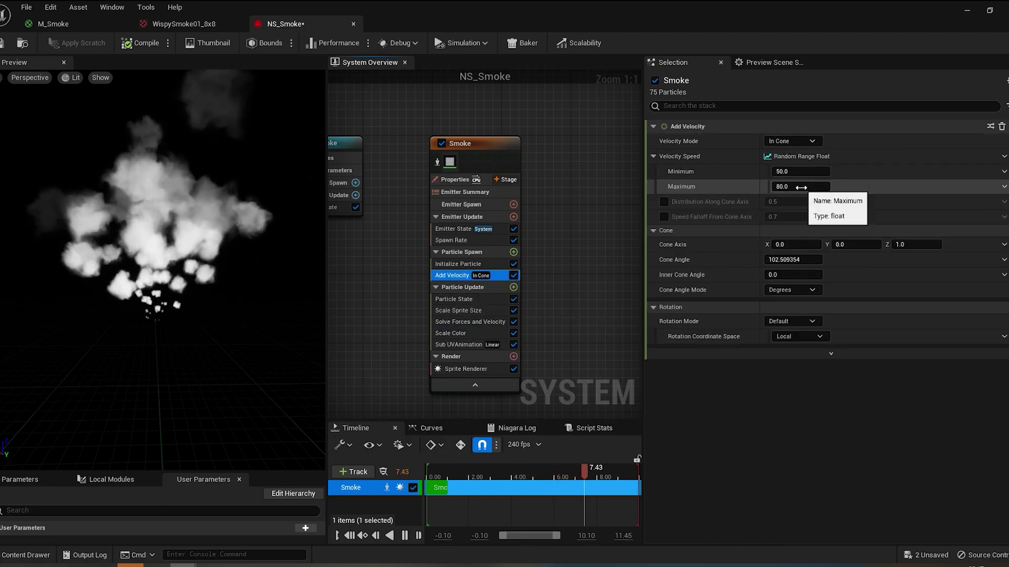
{"action": "left_click_drag", "start_coordinate": [800, 187], "coordinate": [773, 187]}
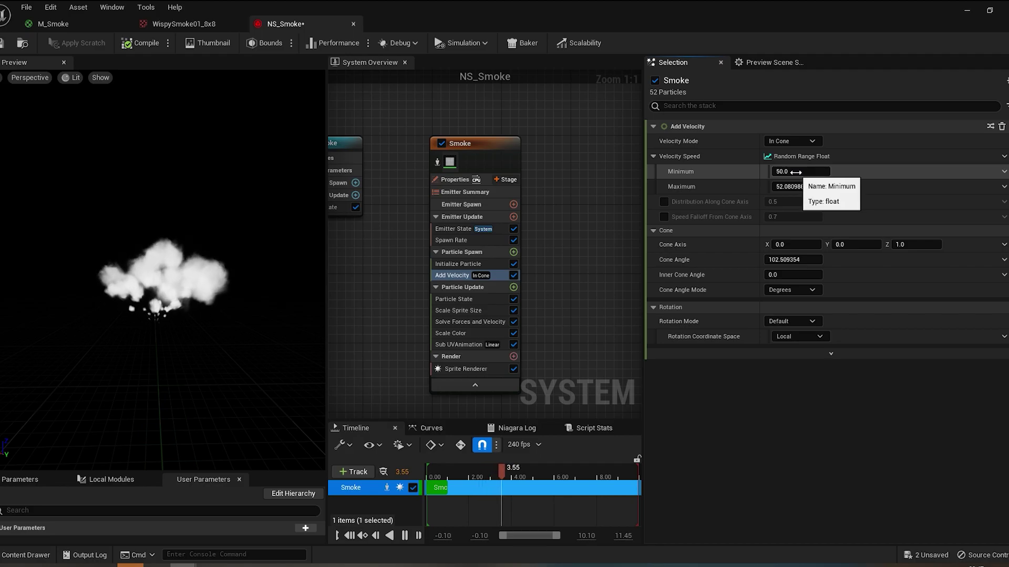
{"action": "mouse_move", "coordinate": [793, 259]}
{"action": "left_mouse_down"}
{"action": "mouse_move", "coordinate": [772, 259]}
{"action": "mouse_move", "coordinate": [788, 259]}
{"action": "left_mouse_up"}
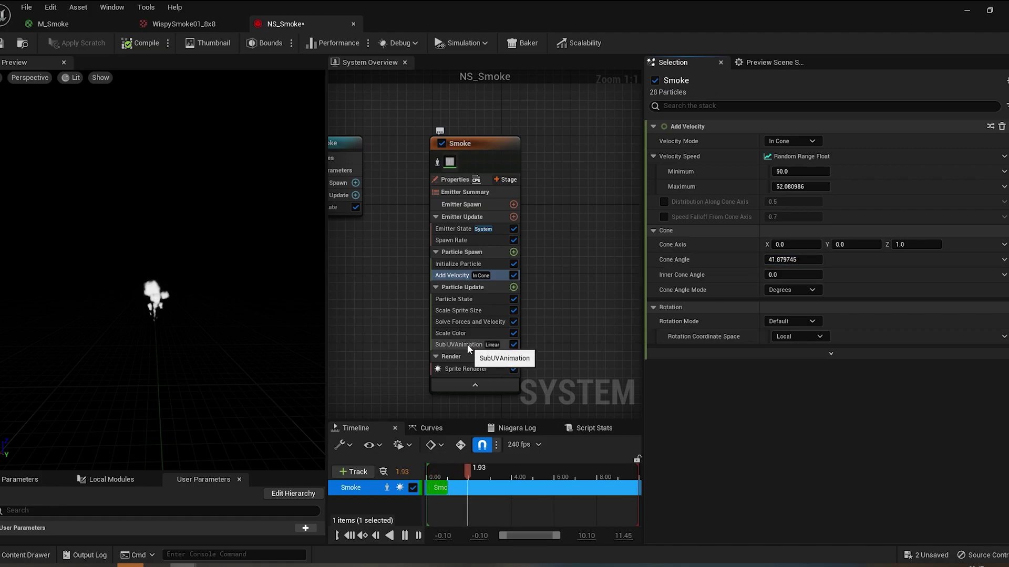
{"action": "left_click", "coordinate": [514, 287]}
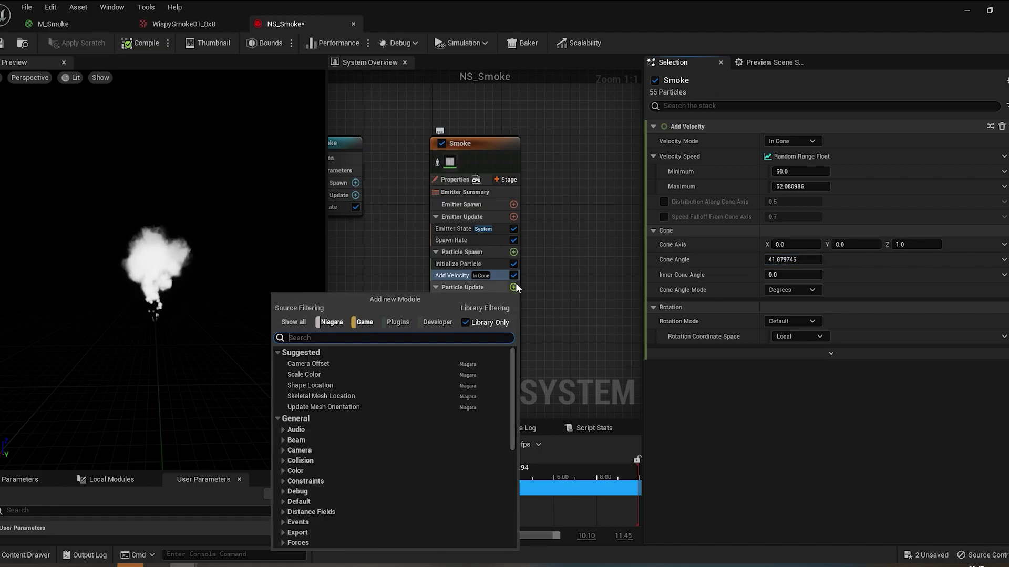
{"action": "left_click", "coordinate": [589, 227]}
{"action": "left_click_drag", "start_coordinate": [443, 344], "coordinate": [444, 345]}
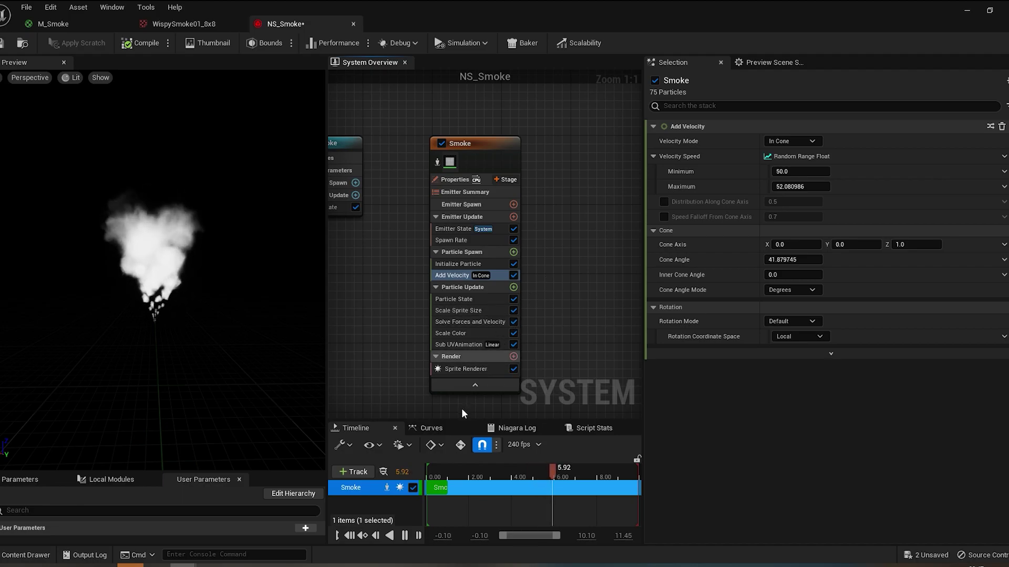
{"action": "left_click", "coordinate": [450, 333]}
Add a key at time 0.1, value 0.4, on the Scale Sprite Size curve.
{"action": "left_click", "coordinate": [458, 311]}
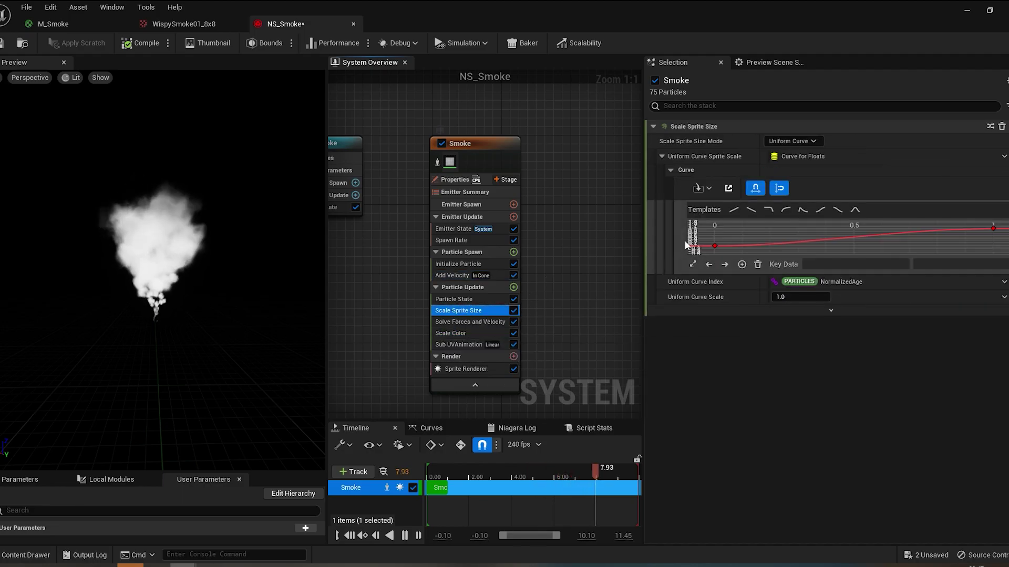
{"action": "right_click", "coordinate": [741, 247]}
{"action": "left_click", "coordinate": [715, 264]}
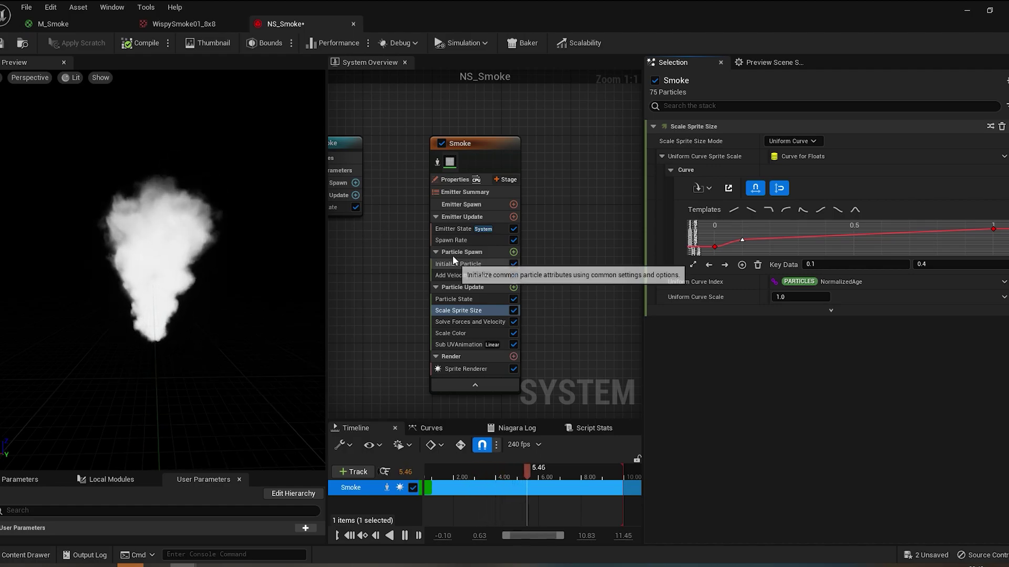
{"action": "left_click", "coordinate": [444, 241]}
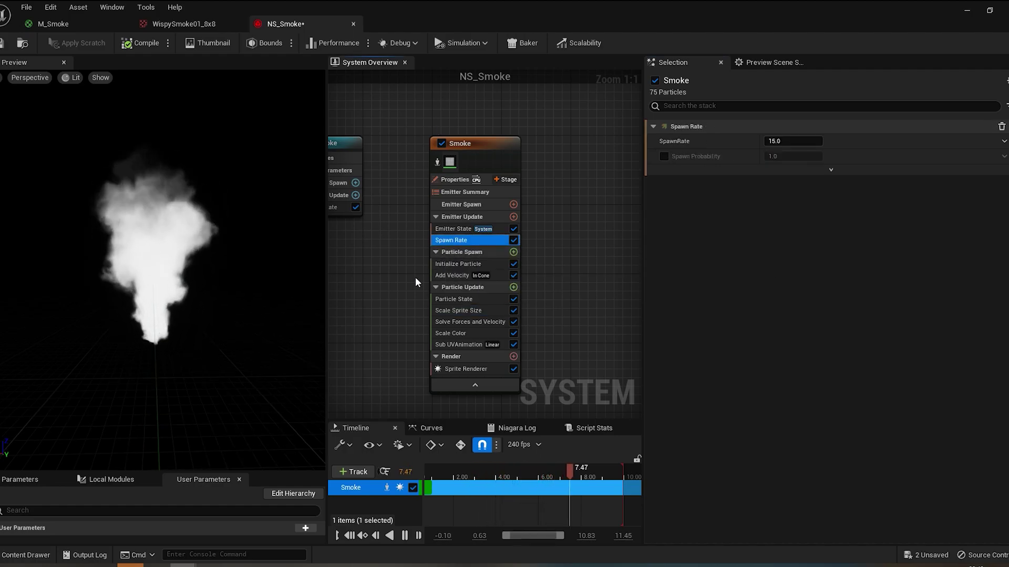
Drop Scale Color's alpha Scale Curve from 1.0 to 0.15 and bring the level's NS_Smoke into view.
{"action": "left_click", "coordinate": [479, 333]}
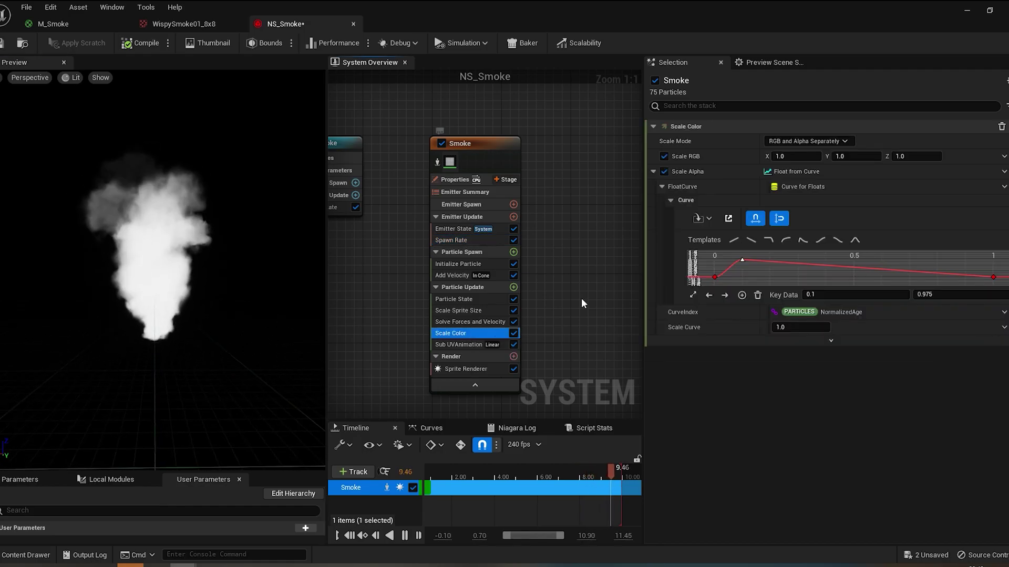
{"action": "left_click_drag", "start_coordinate": [794, 327], "coordinate": [778, 327]}
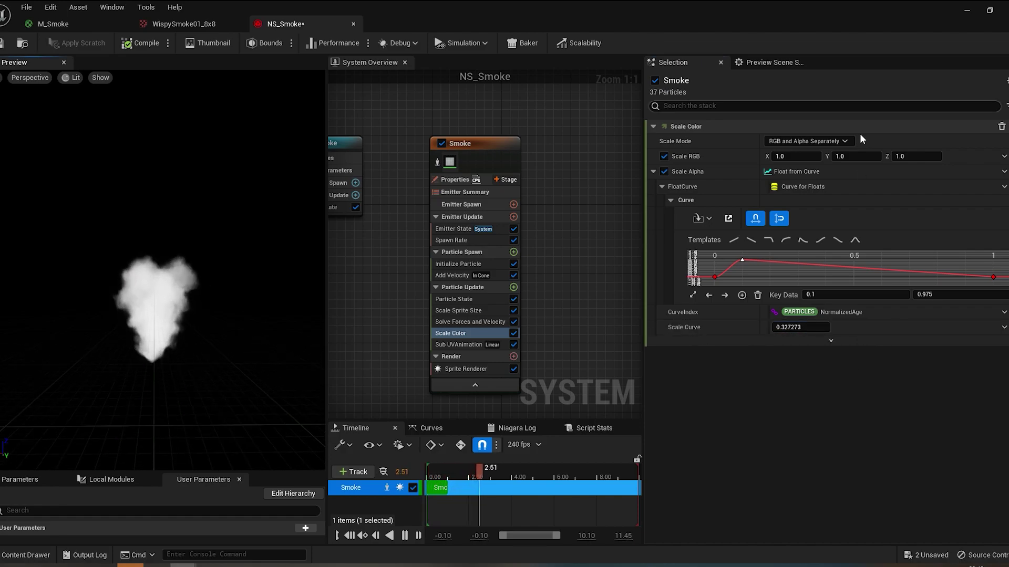
{"action": "left_click_drag", "start_coordinate": [801, 327], "coordinate": [746, 321]}
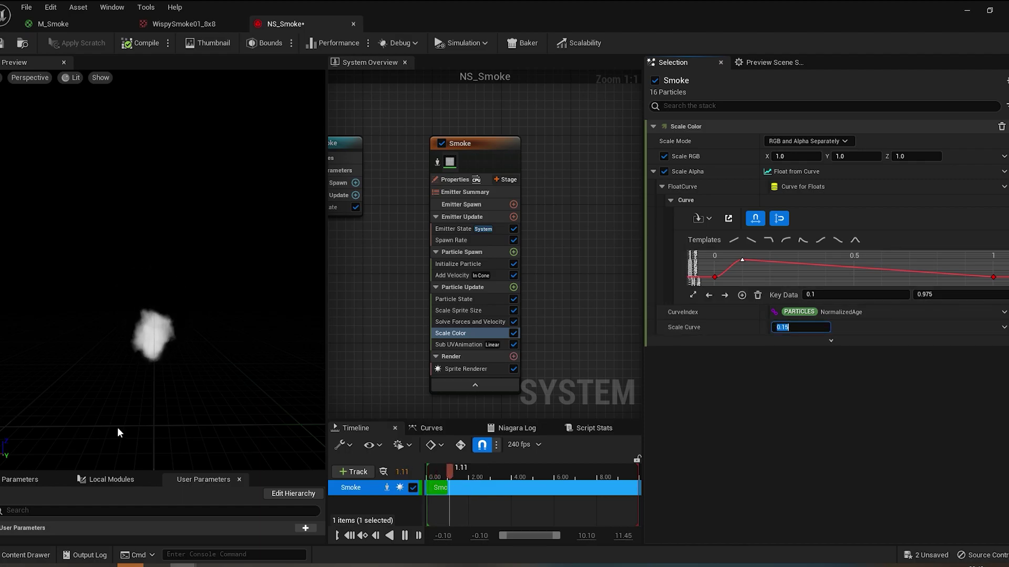
{"action": "left_click_drag", "start_coordinate": [507, 8], "coordinate": [647, 293]}
{"action": "left_click_drag", "start_coordinate": [426, 281], "coordinate": [425, 246]}
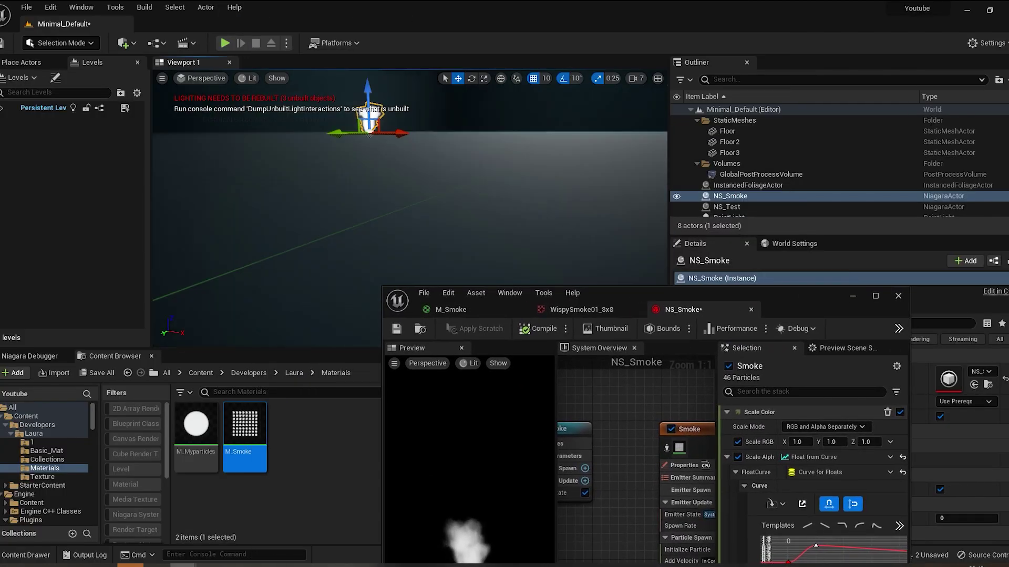
Frame NS_Smoke in the level view and save the NS_Smoke system.
{"action": "key", "text": "f"}
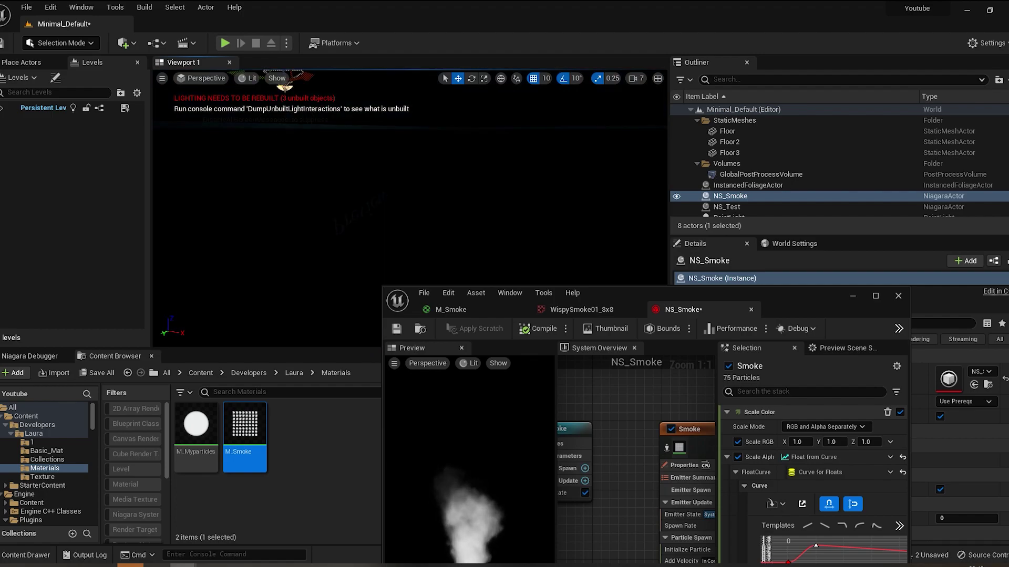
{"action": "left_click", "coordinate": [396, 328]}
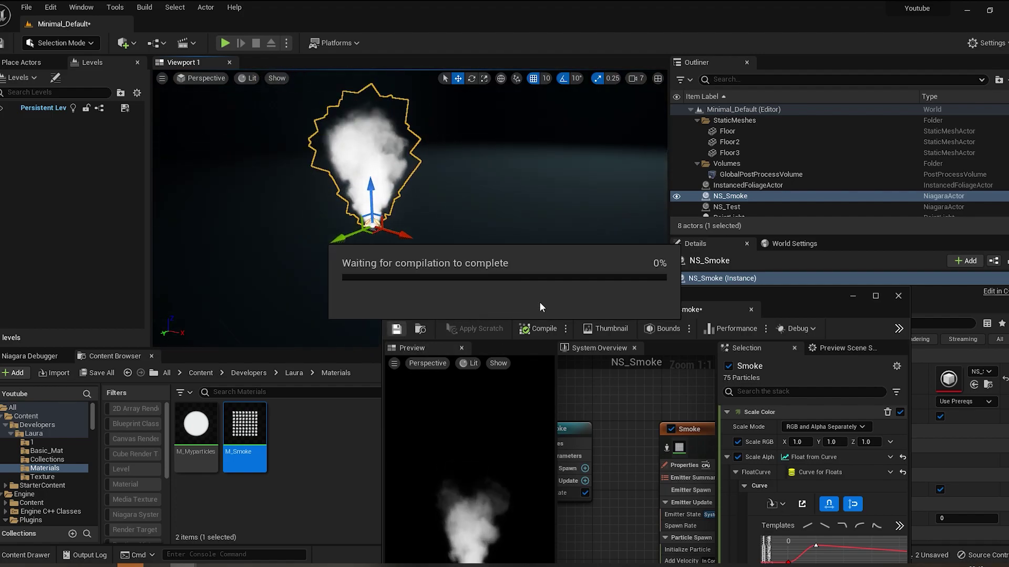
{"action": "left_click", "coordinate": [581, 310]}
Break the link into M_Smoke's Emissive Color input, then apply and save the material.
{"action": "left_click", "coordinate": [458, 310]}
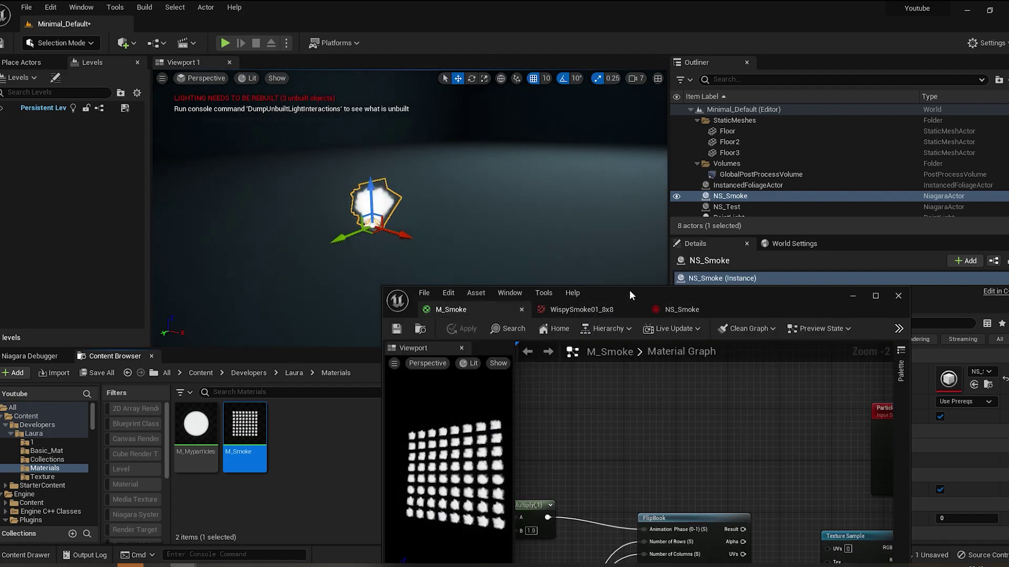
{"action": "left_click", "coordinate": [876, 296]}
{"action": "scroll", "coordinate": [493, 168], "scroll_direction": "down", "scroll_amount": 3}
{"action": "scroll", "coordinate": [463, 208], "scroll_direction": "up", "scroll_amount": 5}
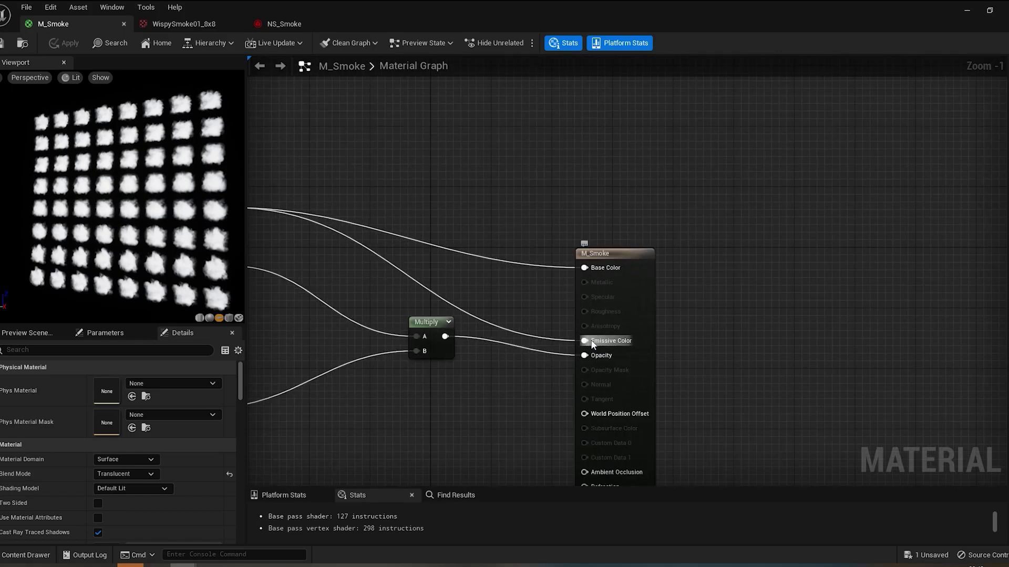
{"action": "left_click_drag", "start_coordinate": [592, 345], "coordinate": [385, 168], "text": "ctrl"}
{"action": "right_click_drag", "start_coordinate": [438, 221], "coordinate": [653, 203]}
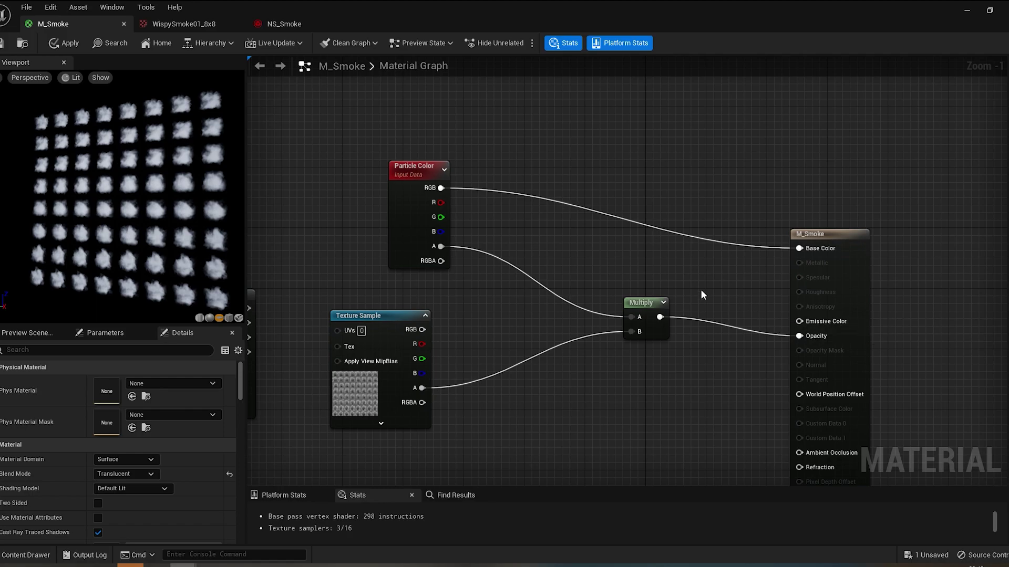
{"action": "mouse_move", "coordinate": [752, 267]}
{"action": "left_mouse_down"}
{"action": "mouse_move", "coordinate": [799, 321]}
{"action": "mouse_move", "coordinate": [751, 286]}
{"action": "left_mouse_up"}
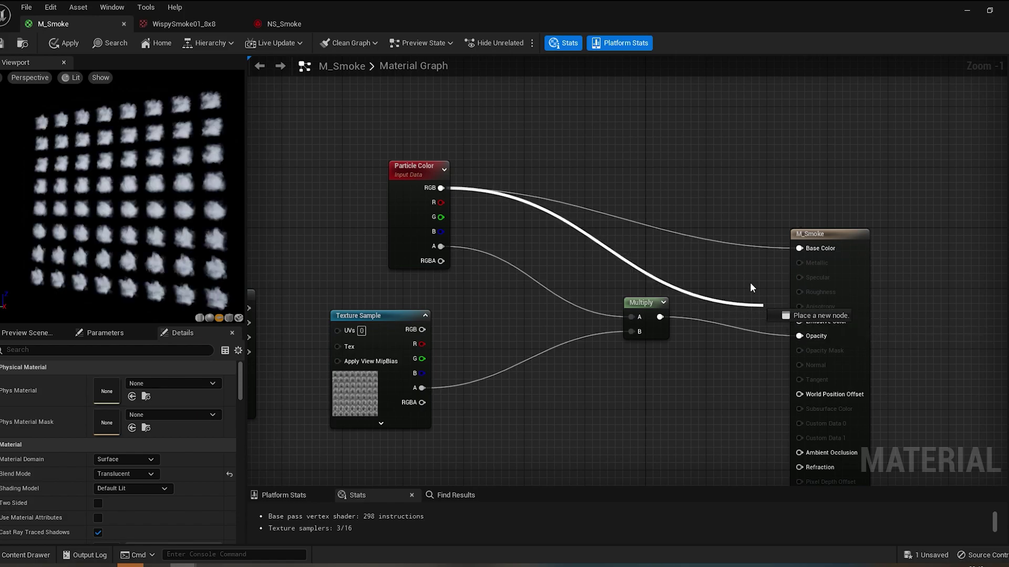
{"action": "left_click_drag", "start_coordinate": [679, 151], "coordinate": [571, 120], "text": "ctrl"}
{"action": "key", "text": "Escape"}
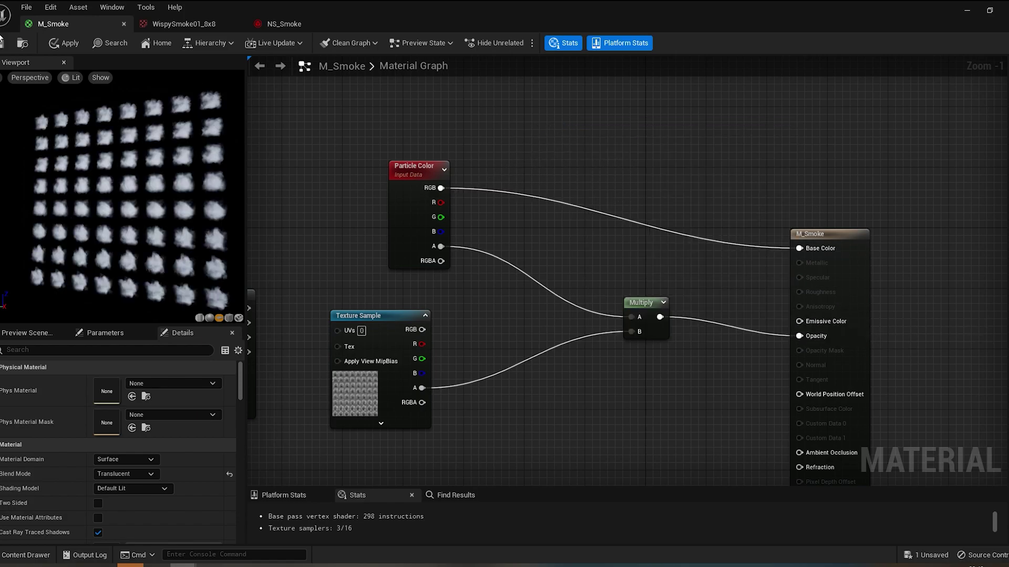
{"action": "key", "text": "ctrl+s"}
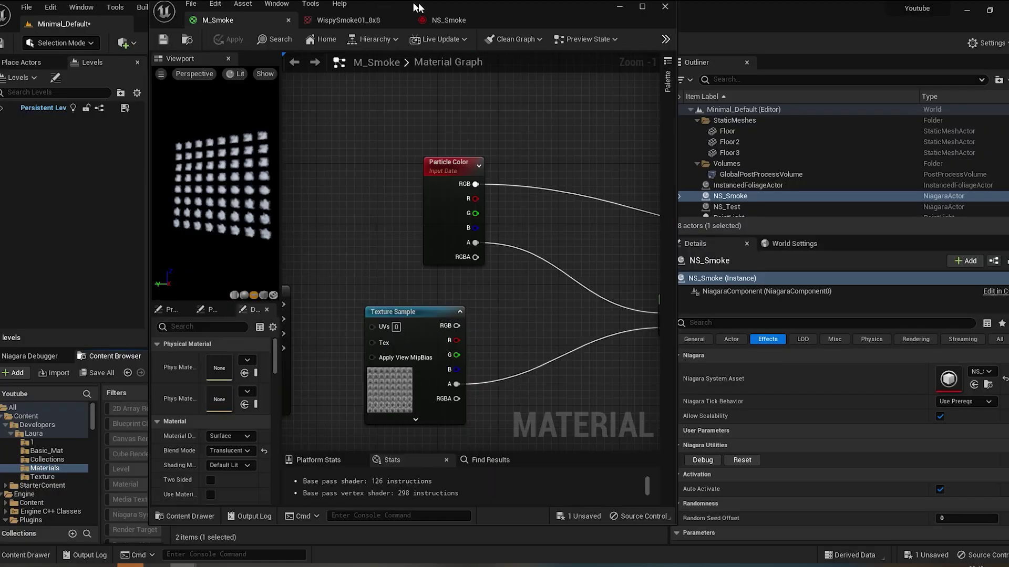
Focus the smoke emitter in the level, then show NS_Smoke's Initialize Particle settings (lifetime 5.0, size 80–150).
{"action": "left_click_drag", "start_coordinate": [377, 5], "coordinate": [885, 165]}
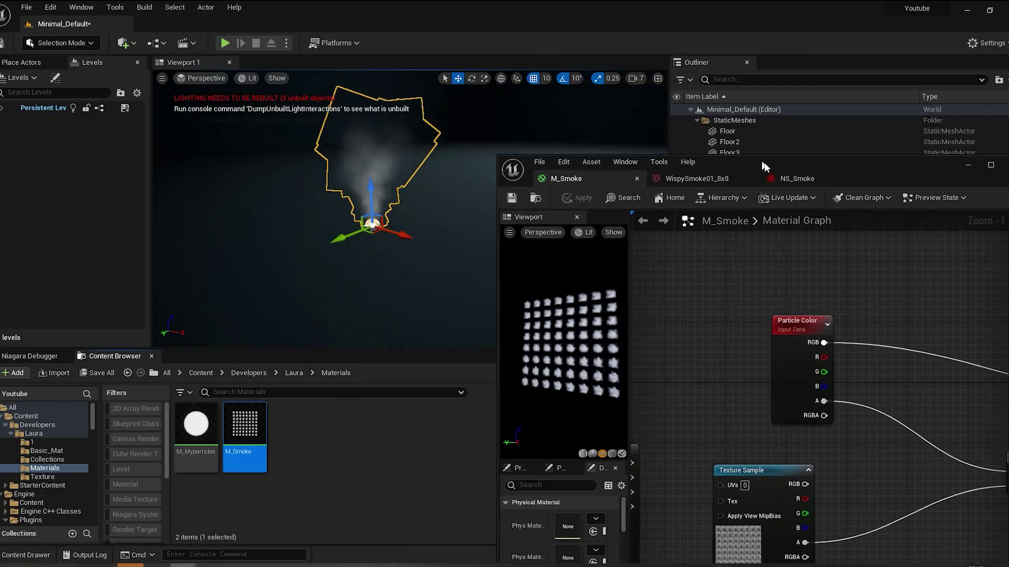
{"action": "key", "text": "f"}
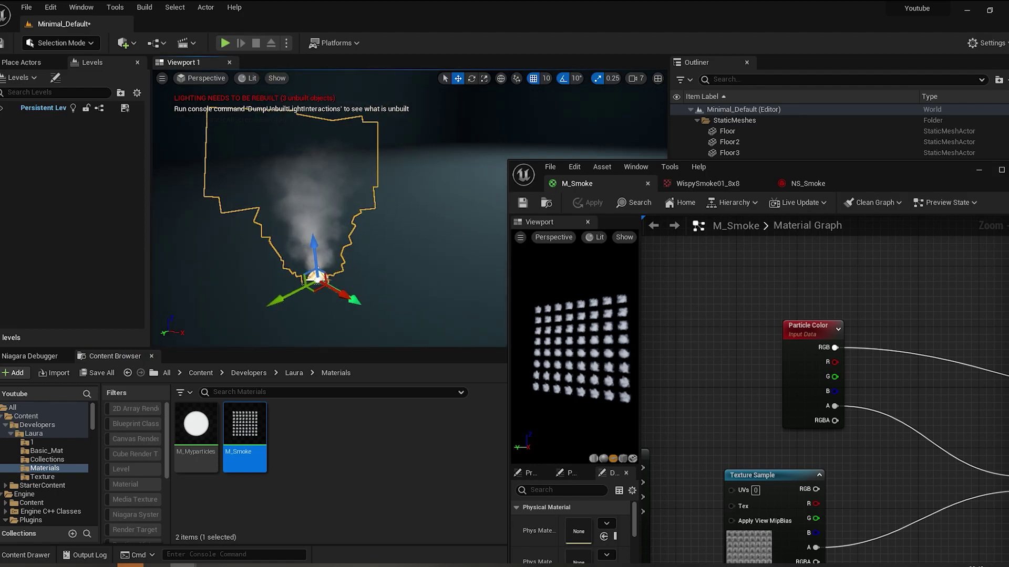
{"action": "key", "text": "Escape"}
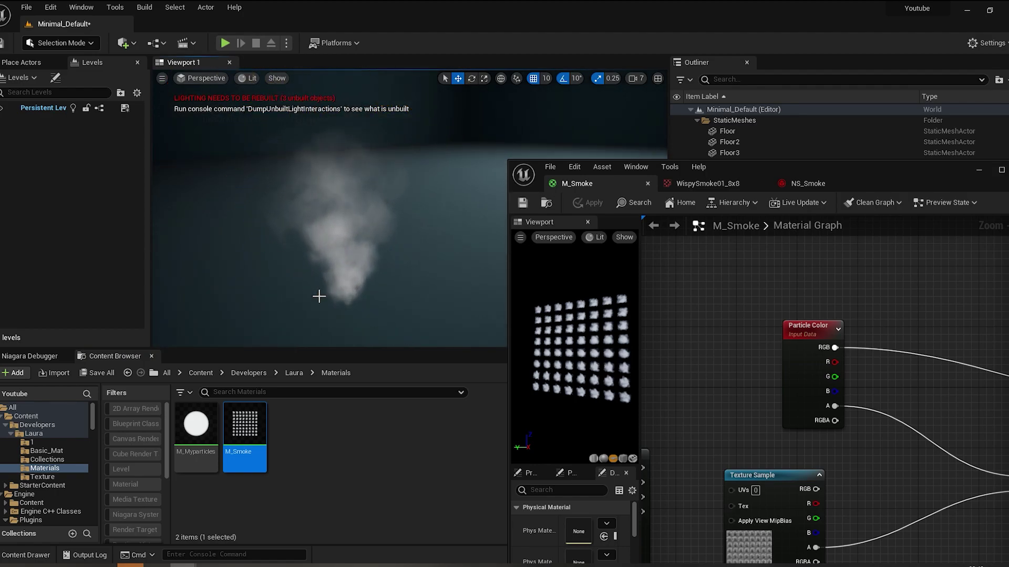
{"action": "left_click", "coordinate": [707, 183]}
{"action": "left_click", "coordinate": [811, 183]}
{"action": "left_click_drag", "start_coordinate": [814, 182], "coordinate": [604, 83]}
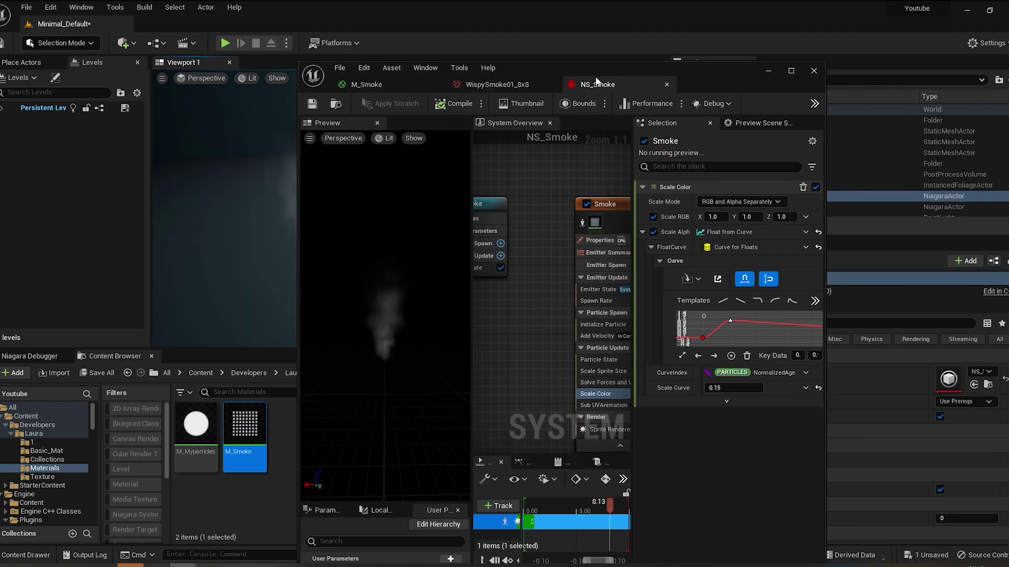
{"action": "left_click", "coordinate": [395, 86]}
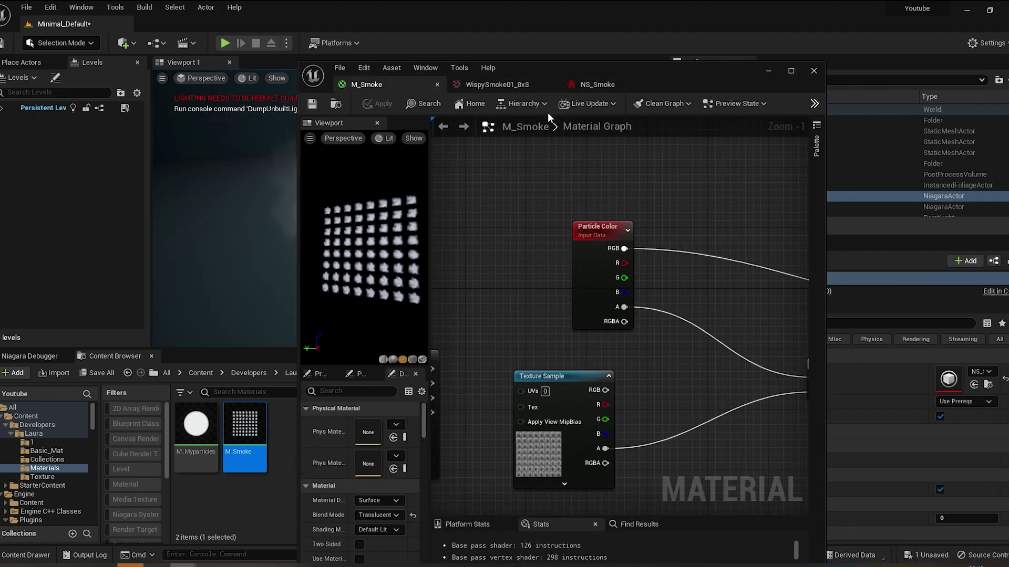
{"action": "left_click", "coordinate": [596, 87]}
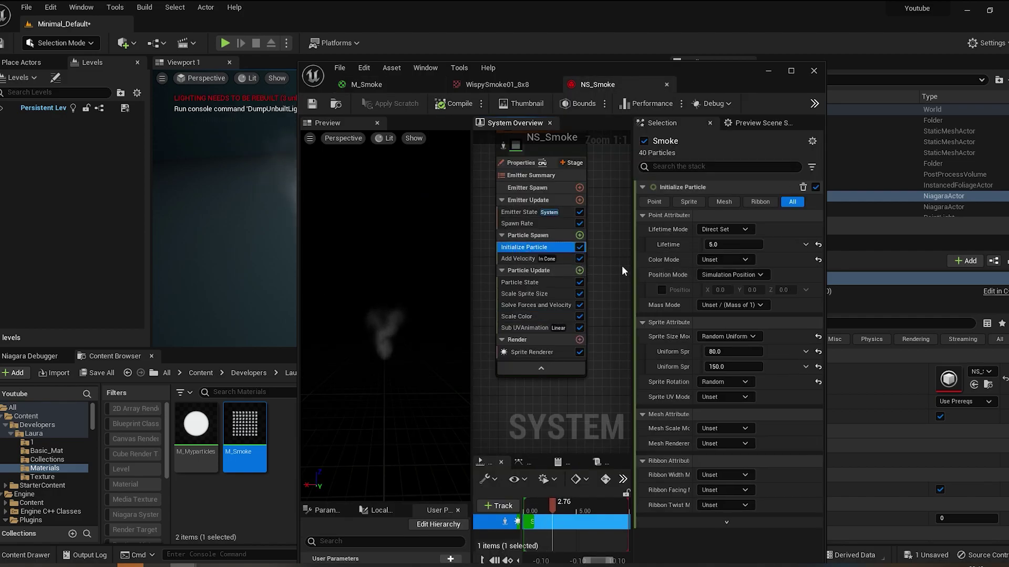
Switch Initialize Particle's colour mode to Direct Set and darken the colour to a deep olive.
{"action": "left_click", "coordinate": [725, 259]}
{"action": "left_click", "coordinate": [723, 284]}
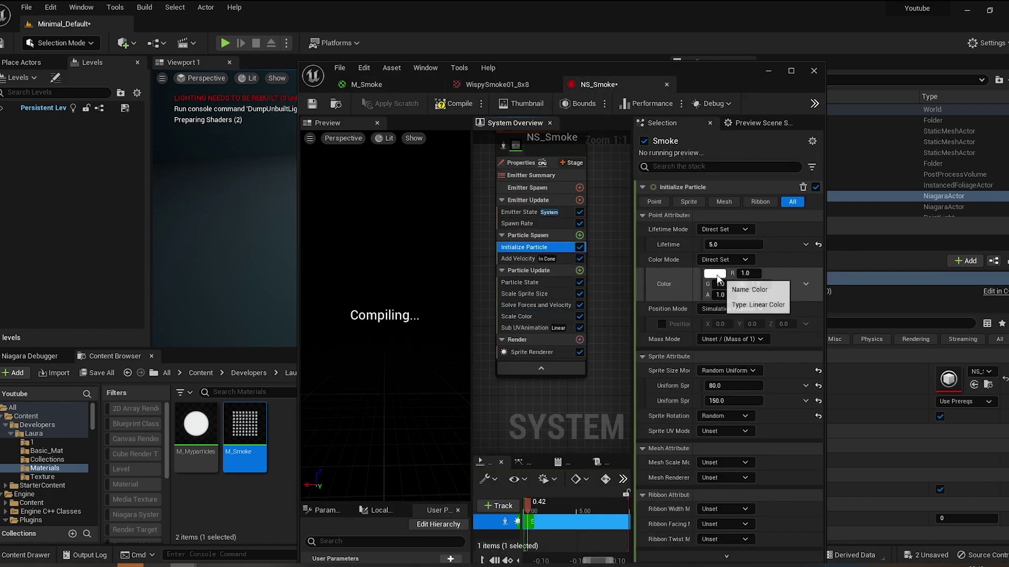
{"action": "left_click", "coordinate": [715, 274]}
{"action": "left_click_drag", "start_coordinate": [771, 358], "coordinate": [808, 394]}
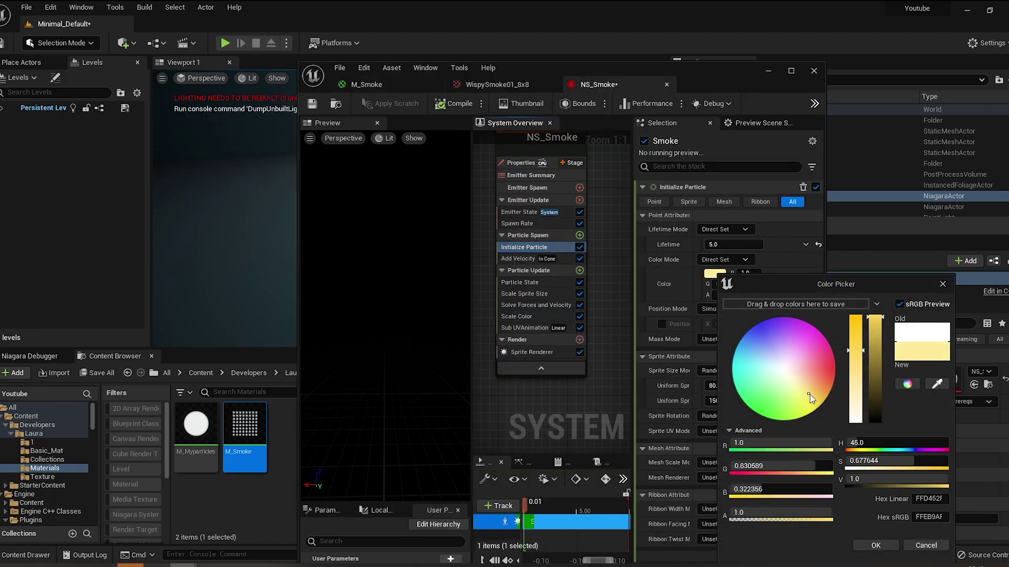
{"action": "left_click_drag", "start_coordinate": [874, 382], "coordinate": [880, 400]}
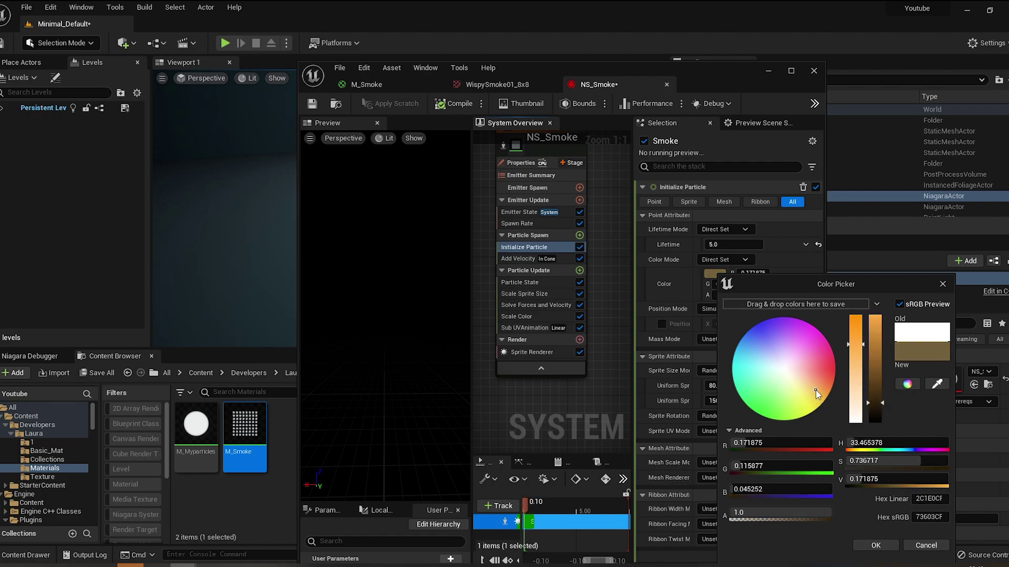
{"action": "left_click", "coordinate": [875, 545]}
{"action": "left_click_drag", "start_coordinate": [551, 65], "coordinate": [723, 73]}
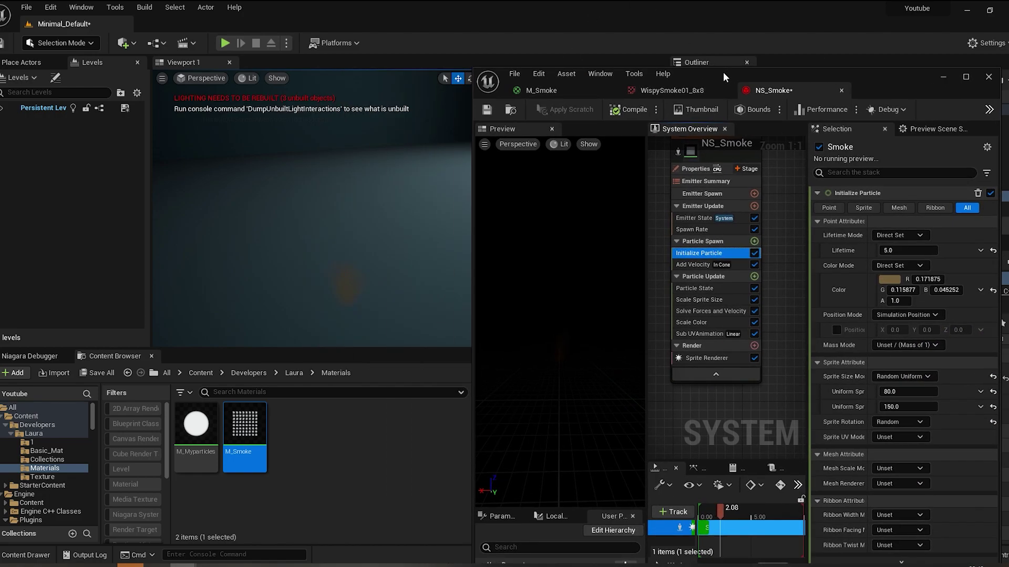
Confirm the near-black particle colour (R 0.010417, G 0.007023, B 0.002743) and enlarge the level viewport.
{"action": "left_click", "coordinate": [694, 321]}
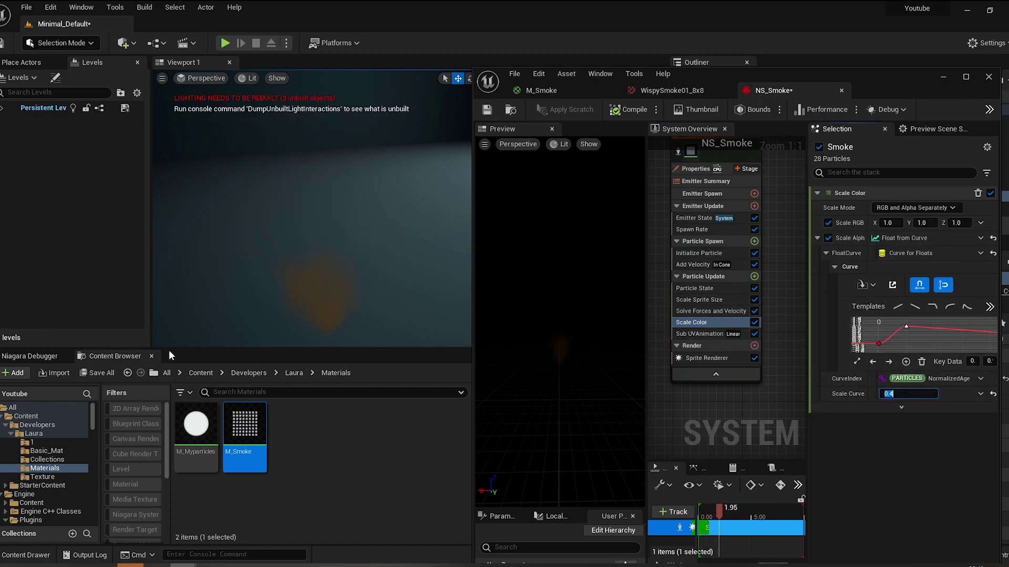
{"action": "left_click", "coordinate": [698, 254]}
{"action": "left_click", "coordinate": [890, 286]}
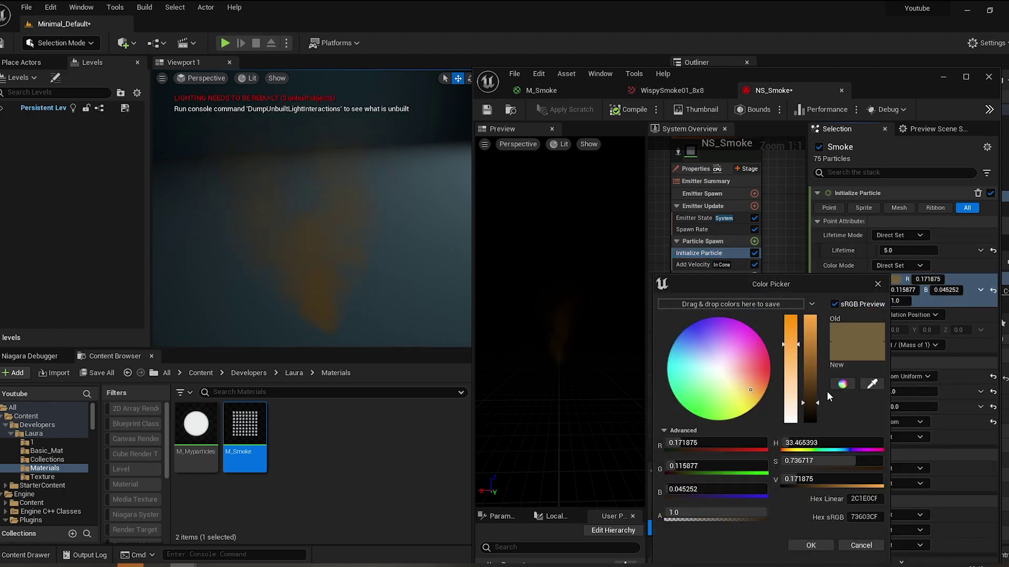
{"action": "left_click", "coordinate": [810, 547]}
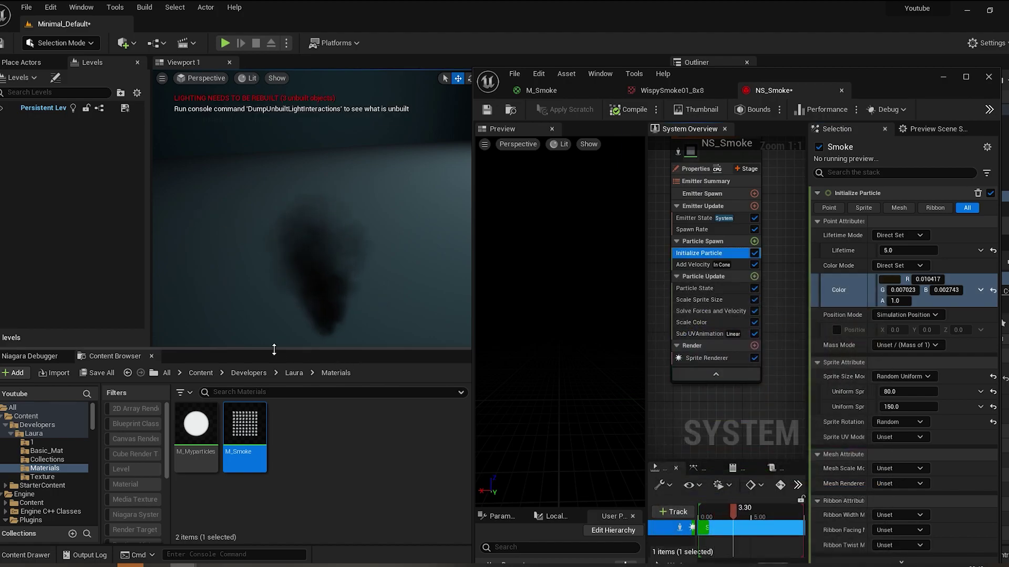
{"action": "left_click_drag", "start_coordinate": [274, 349], "coordinate": [274, 393]}
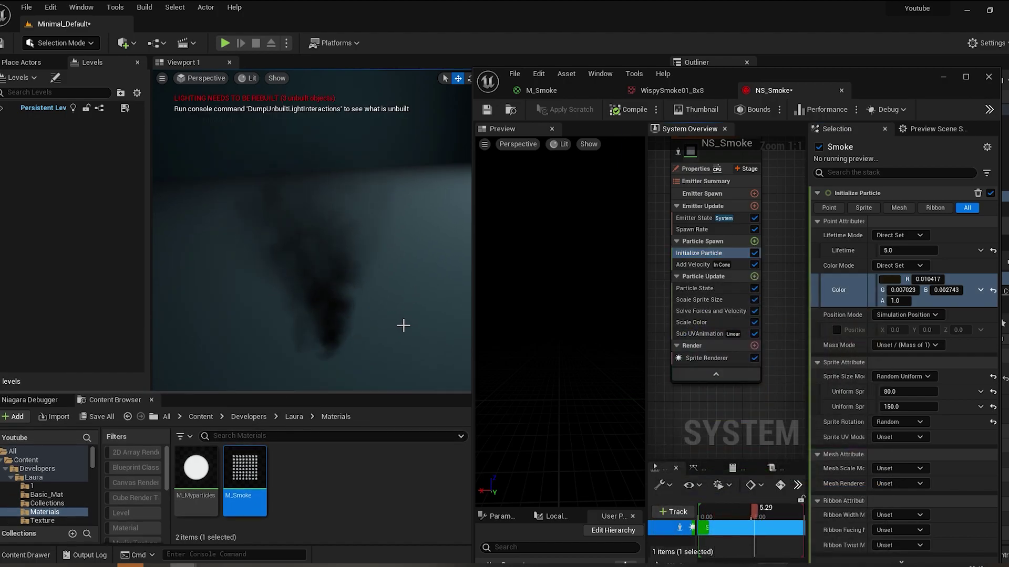